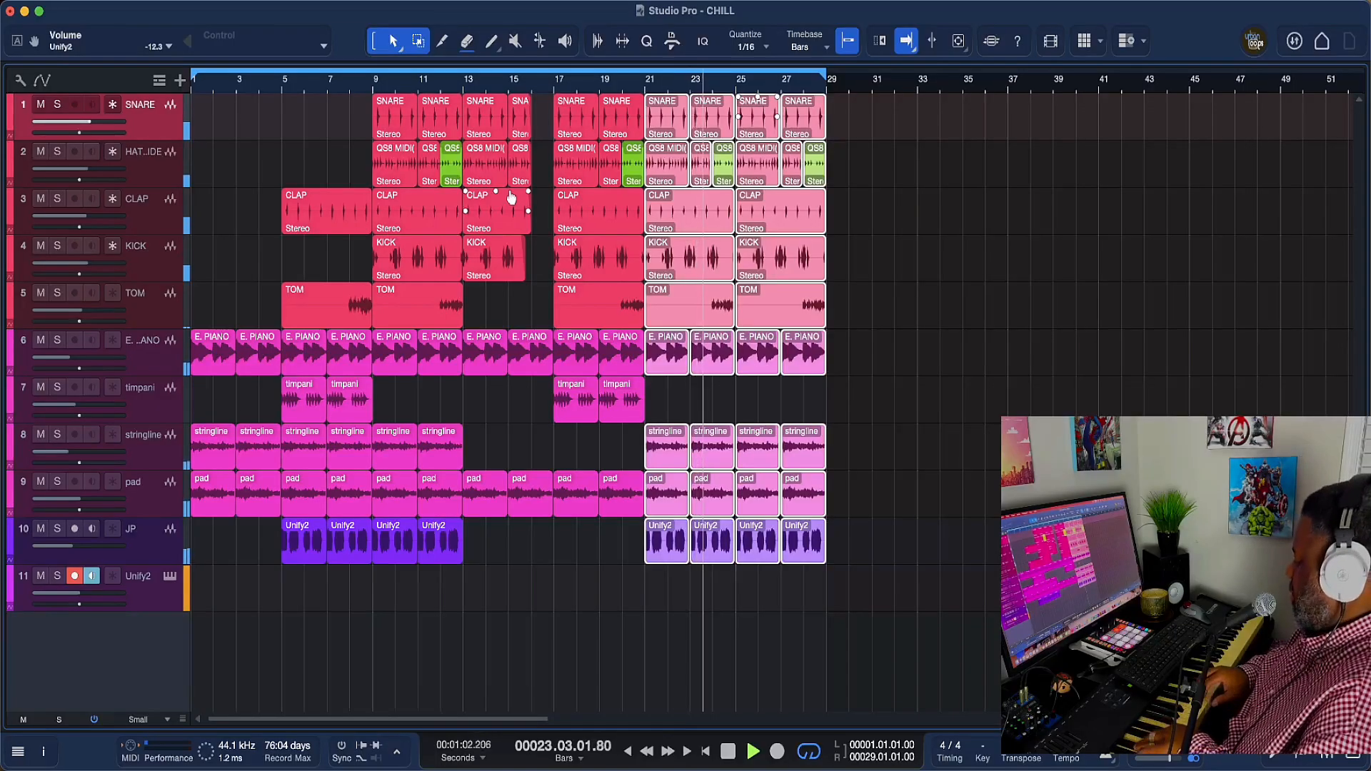
# Step: Stop playback and narrow the loop range to the SNARE clip spanning bars 9 to 11
pyautogui.press('p')
pyautogui.press('space')
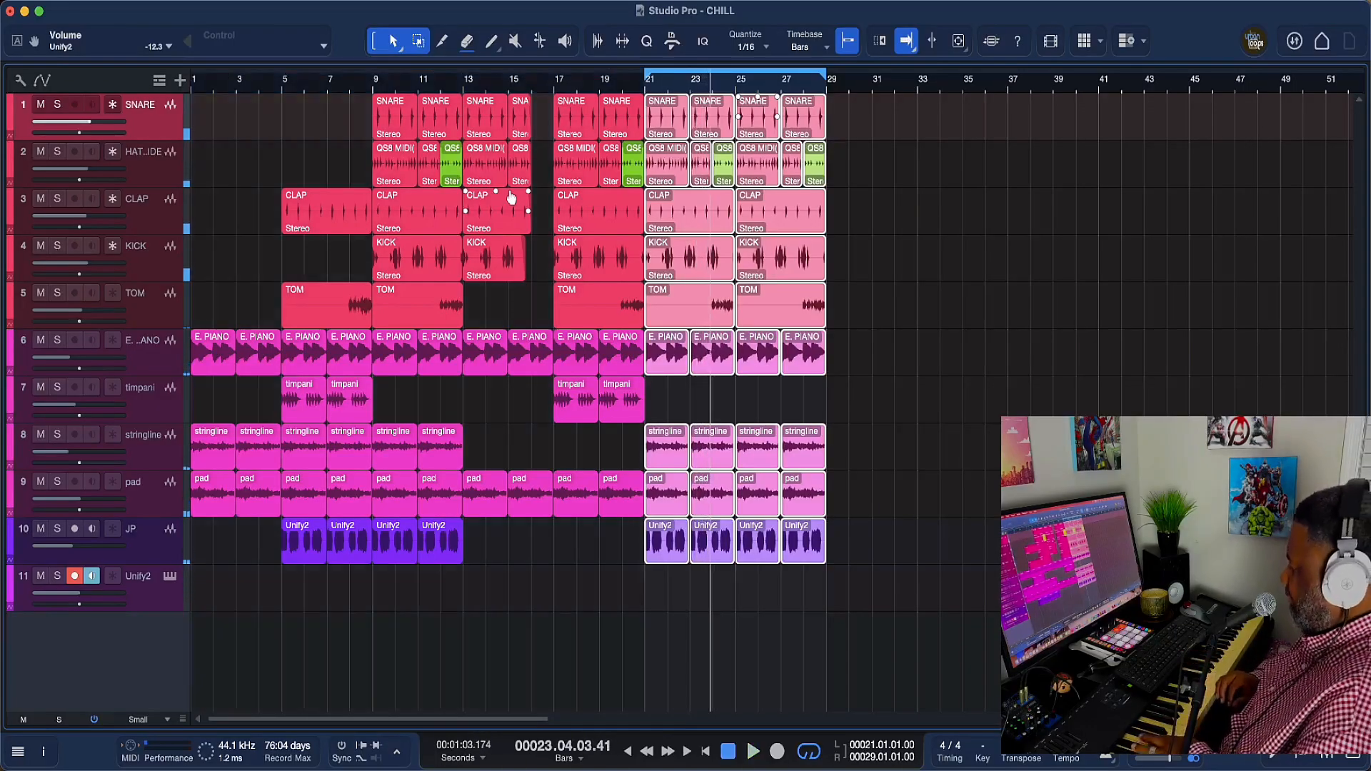
pyautogui.press('Left')
pyautogui.press('Left')
pyautogui.press('Left')
pyautogui.press('Left')
pyautogui.press('Left')
pyautogui.press('Left')
pyautogui.press('Left')
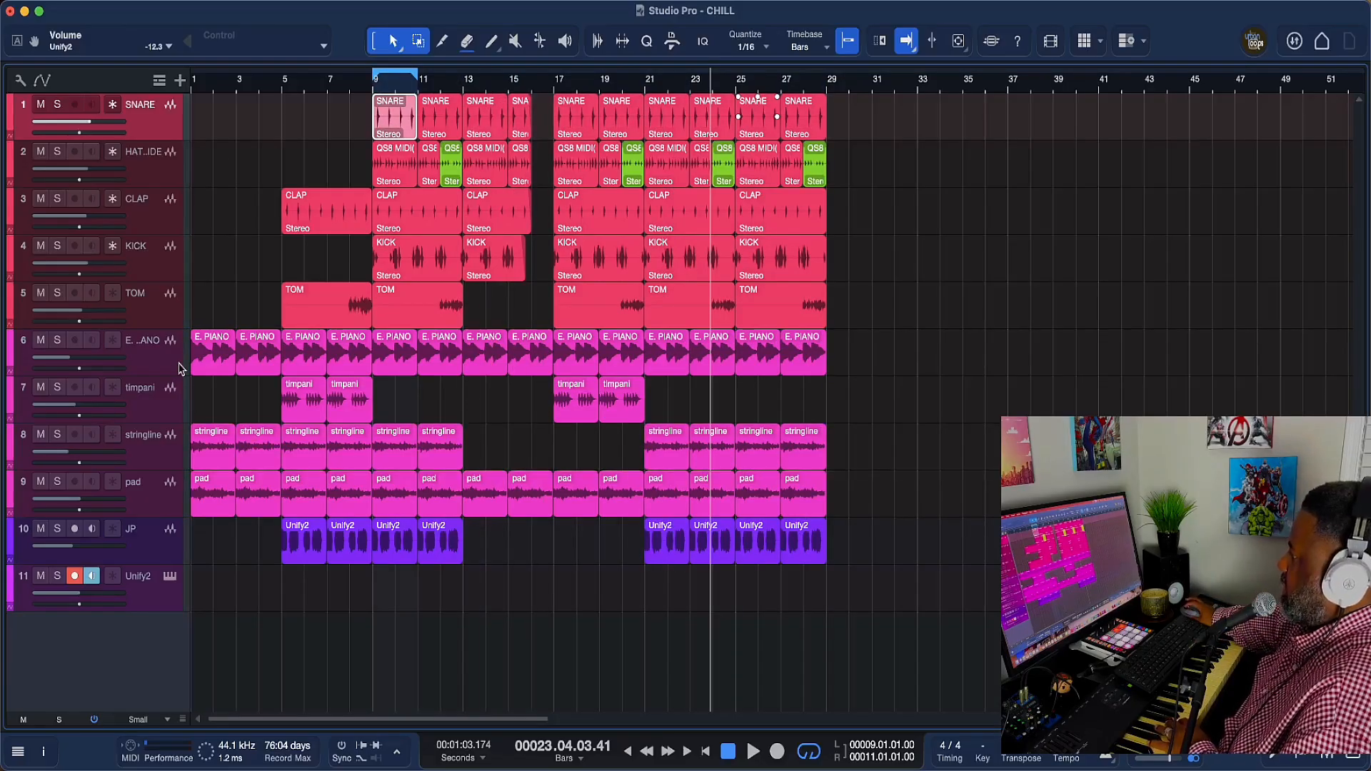
# Step: Open the Unify2 instrument on track 11, load the KEY - Analog EP 4xRR (St) patch and close its window
pyautogui.click(150, 548)
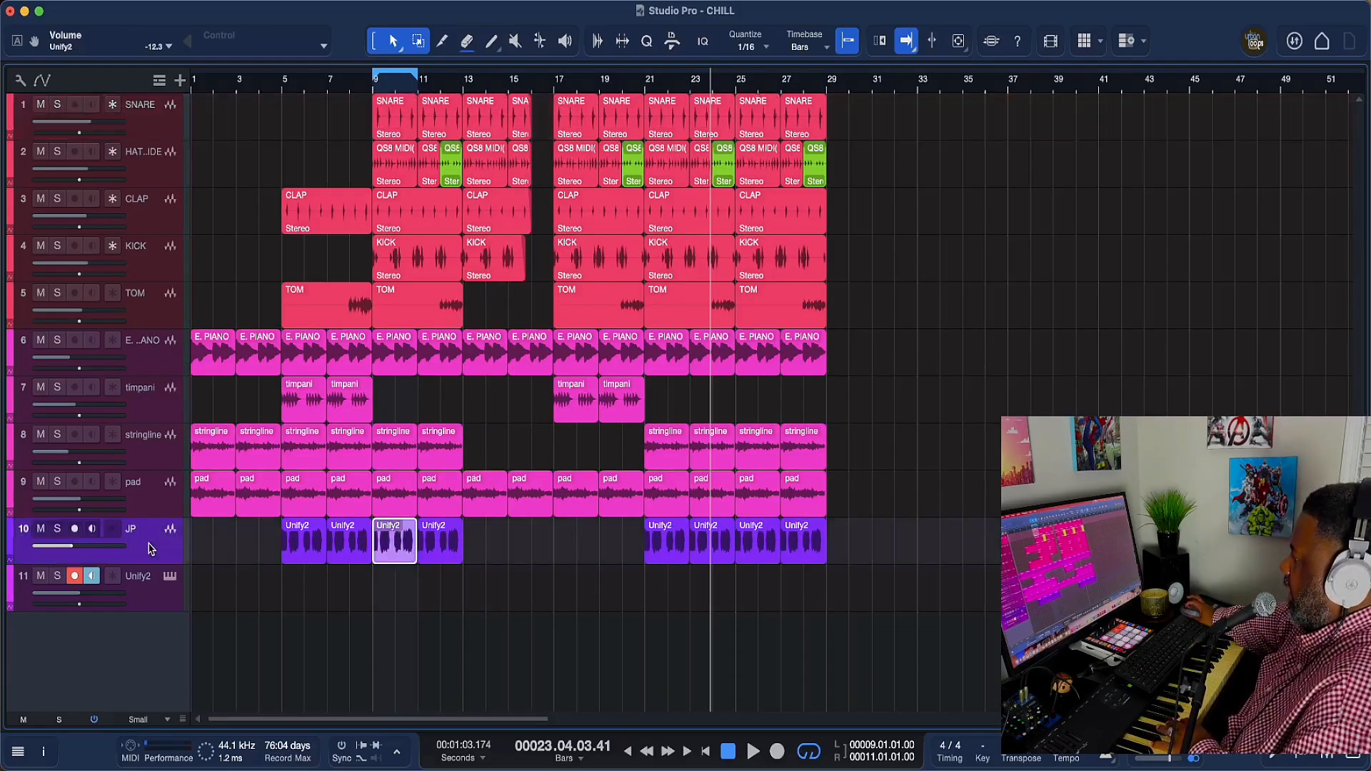
pyautogui.click(147, 603)
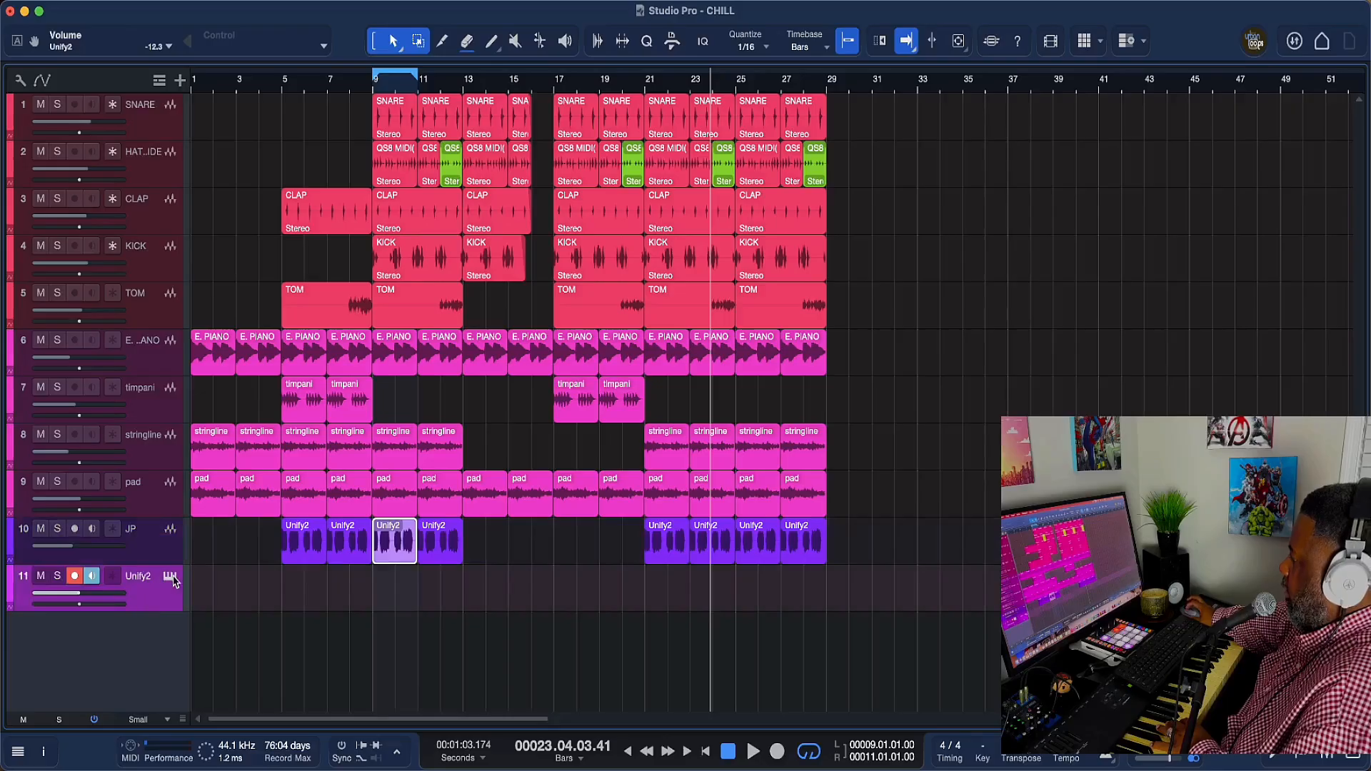
pyautogui.click(170, 578)
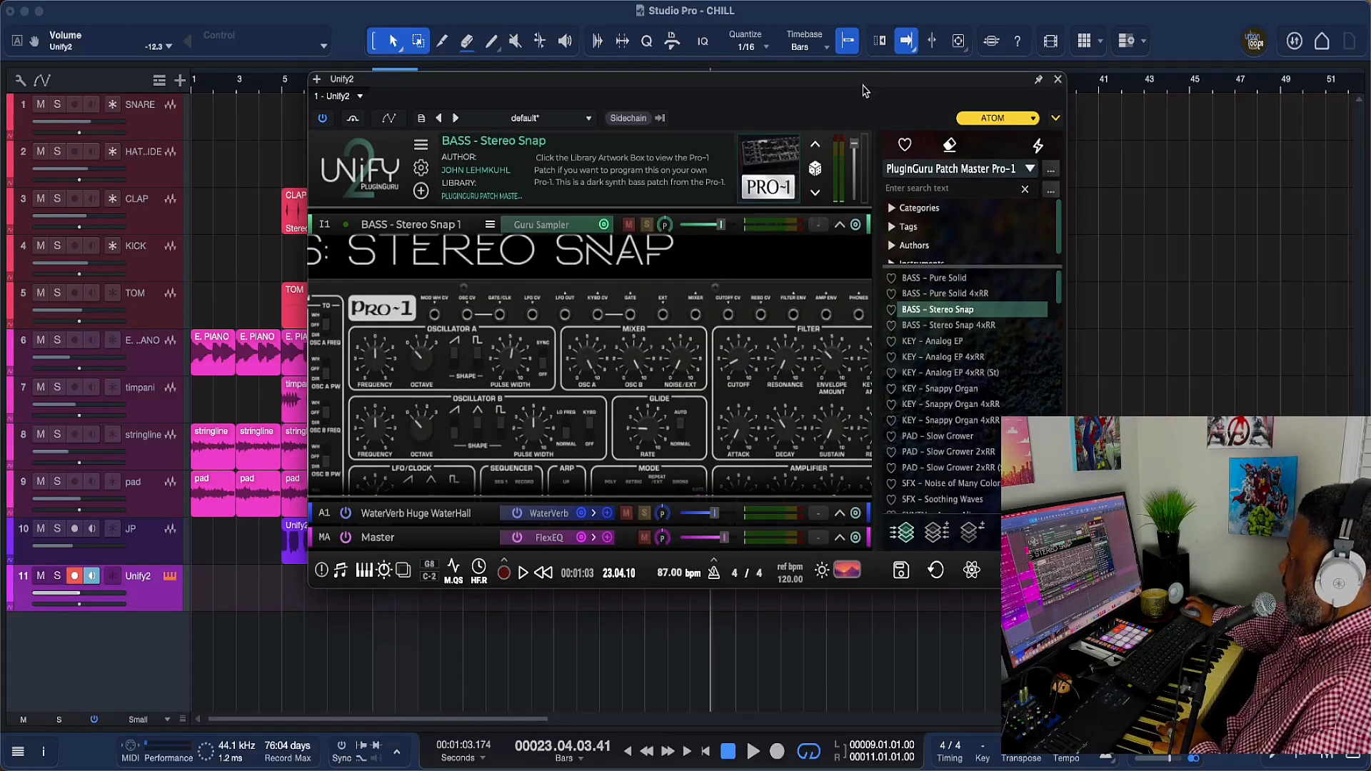
pyautogui.moveTo(861, 84); pyautogui.dragTo(711, 57)
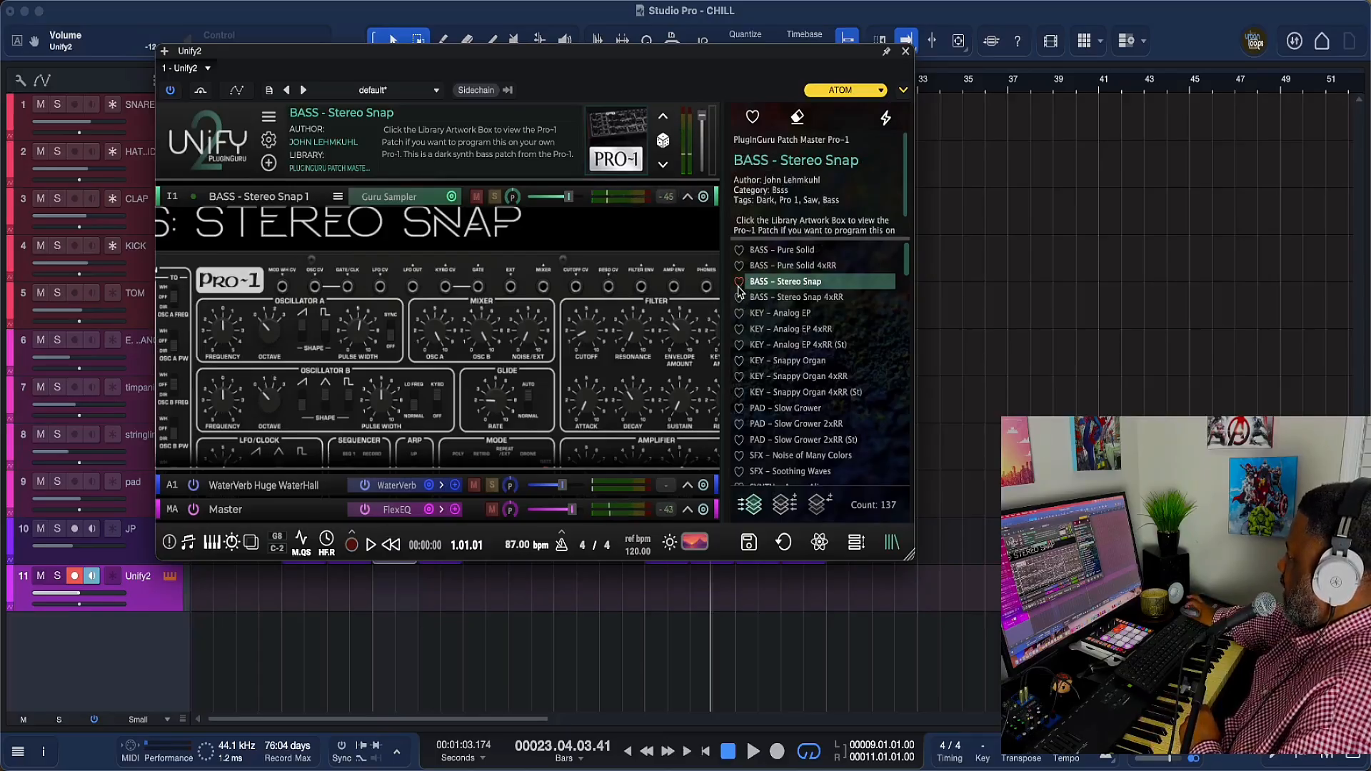
pyautogui.click(795, 345)
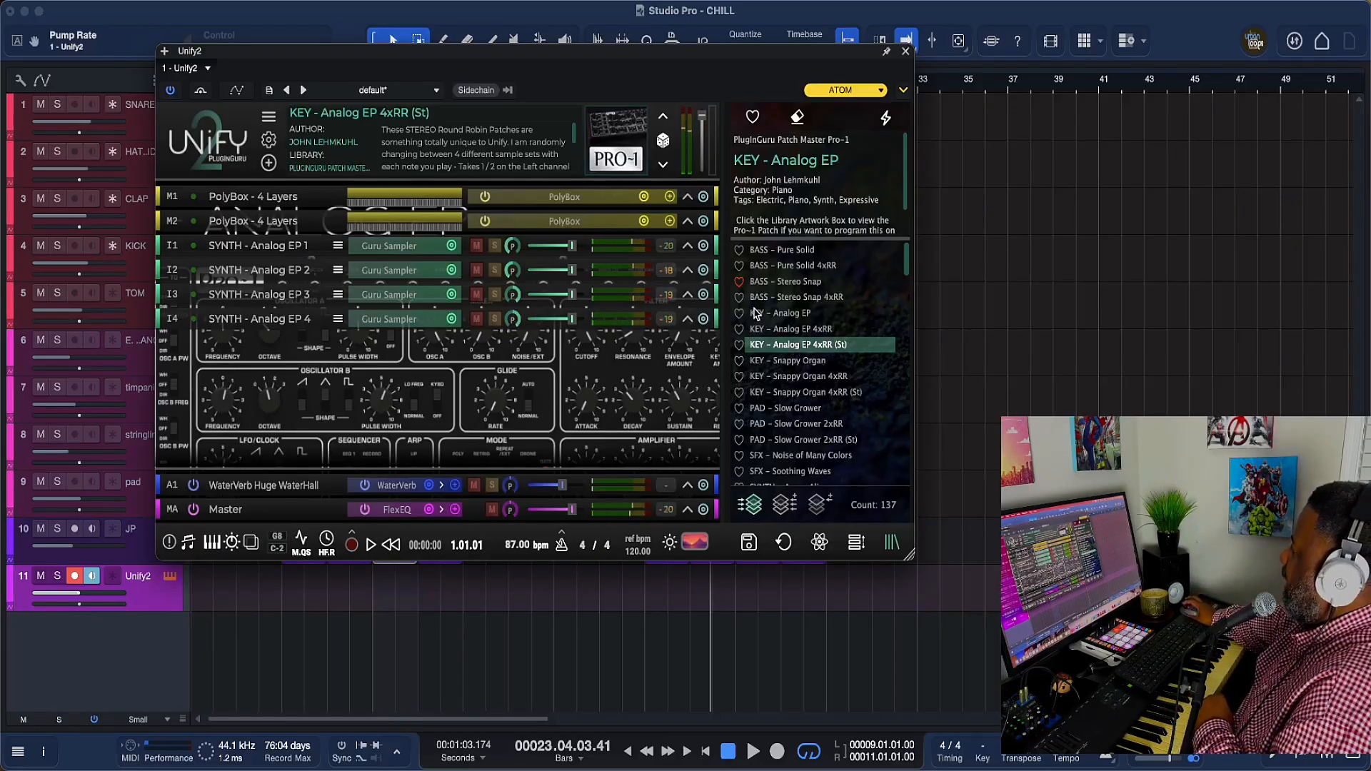
pyautogui.click(904, 52)
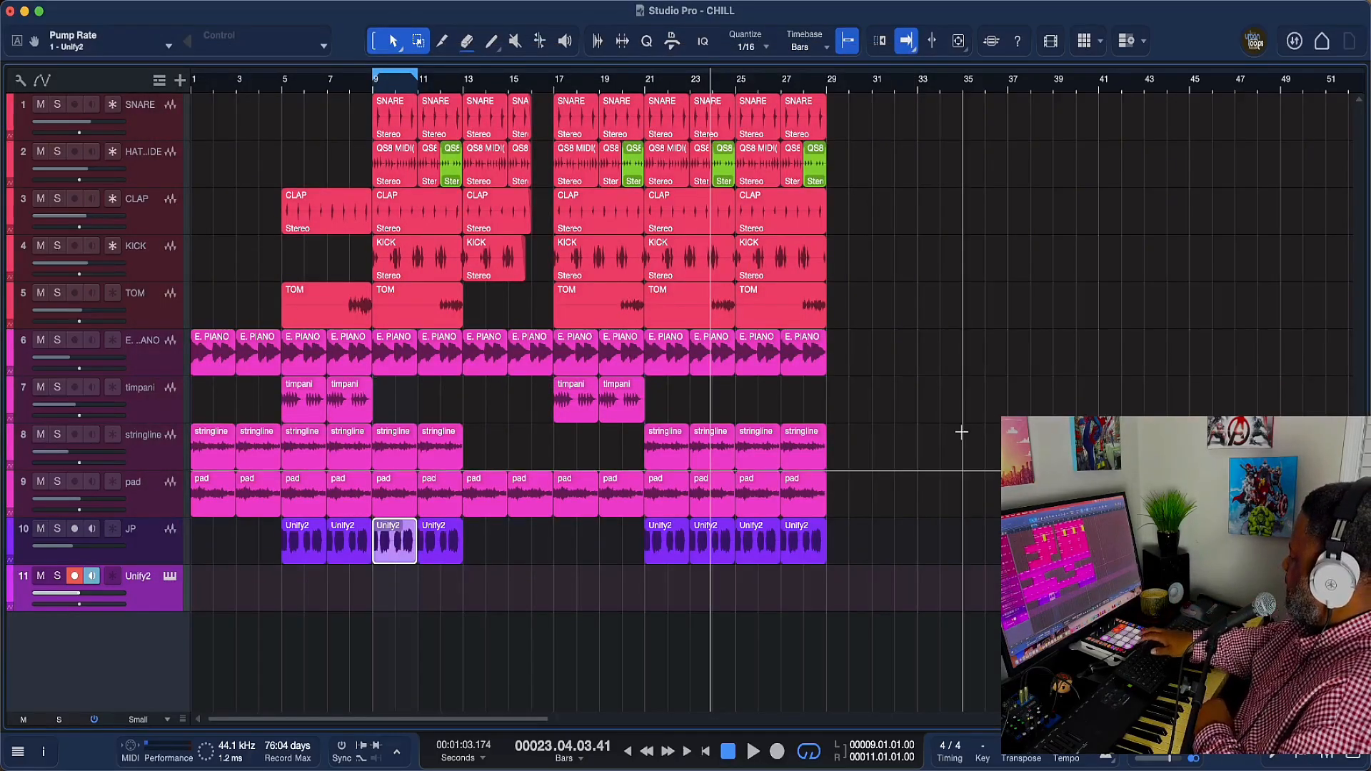
# Step: Add a new Unify2 instrument track below track 11 and browse the PlugInGuru UniSynth V1 library in it
pyautogui.press('F5')
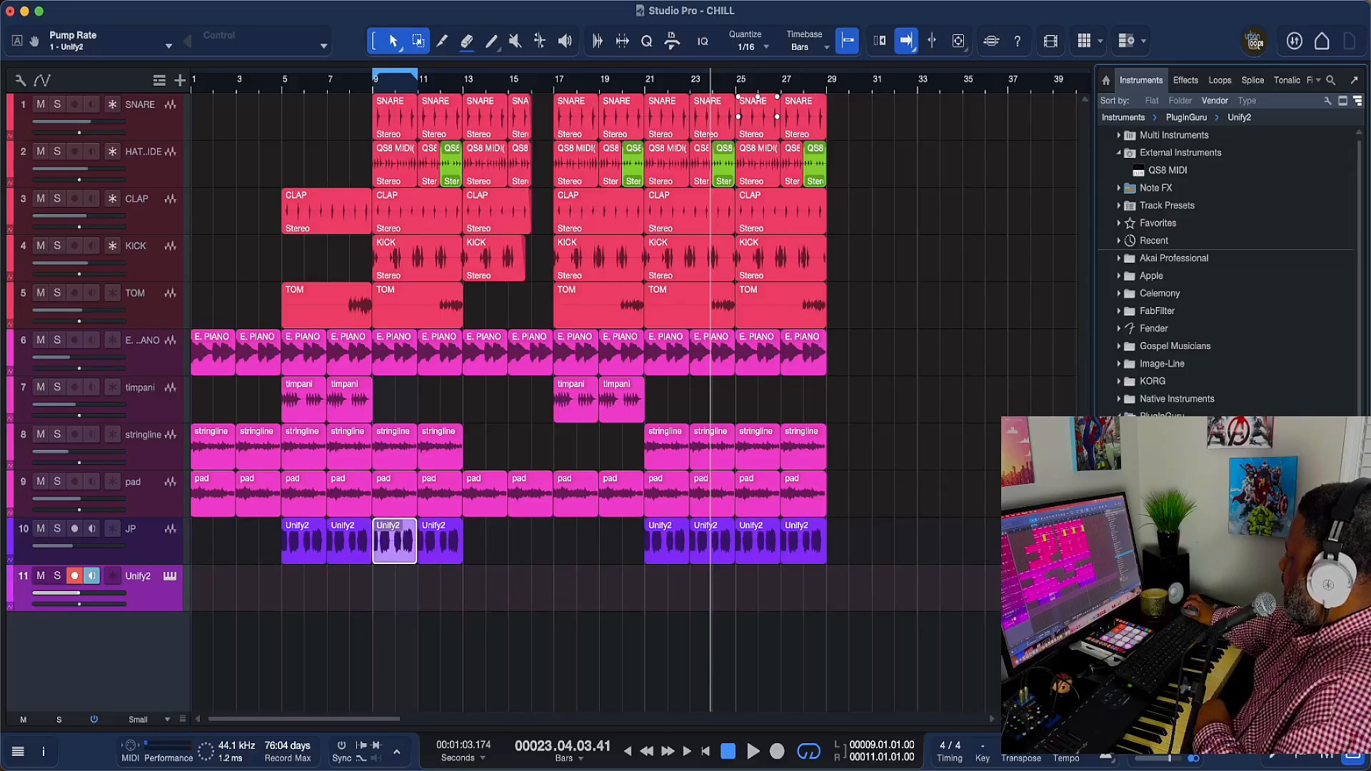
pyautogui.moveTo(1160, 434); pyautogui.dragTo(138, 646)
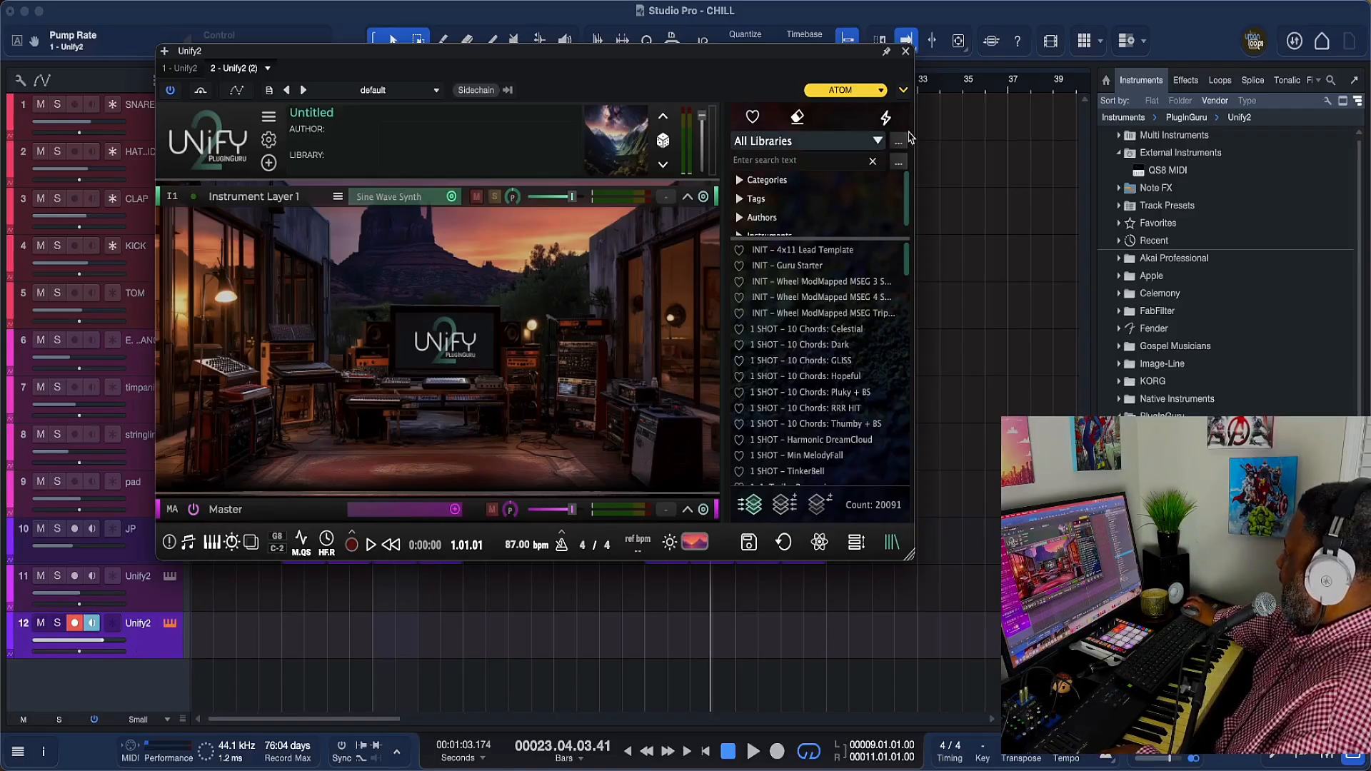
pyautogui.click(876, 141)
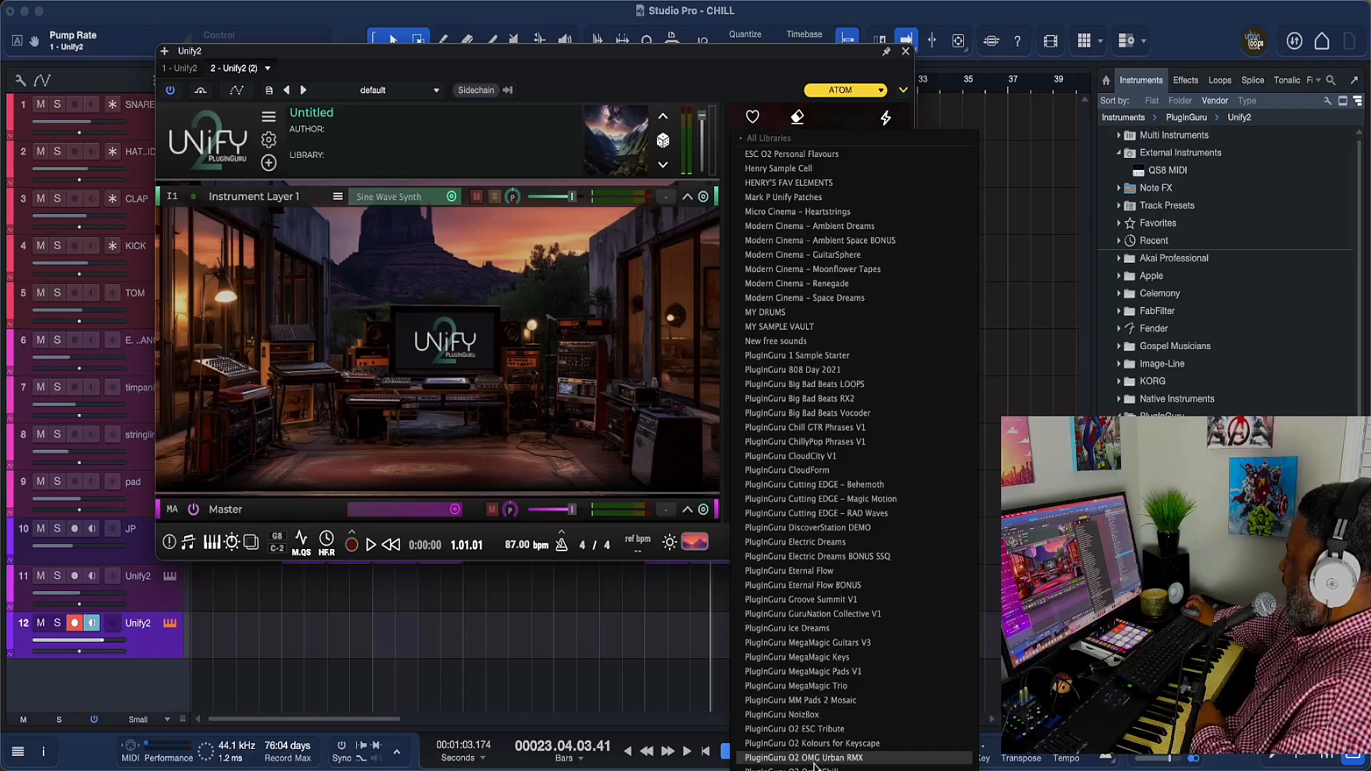
pyautogui.moveTo(895, 769)
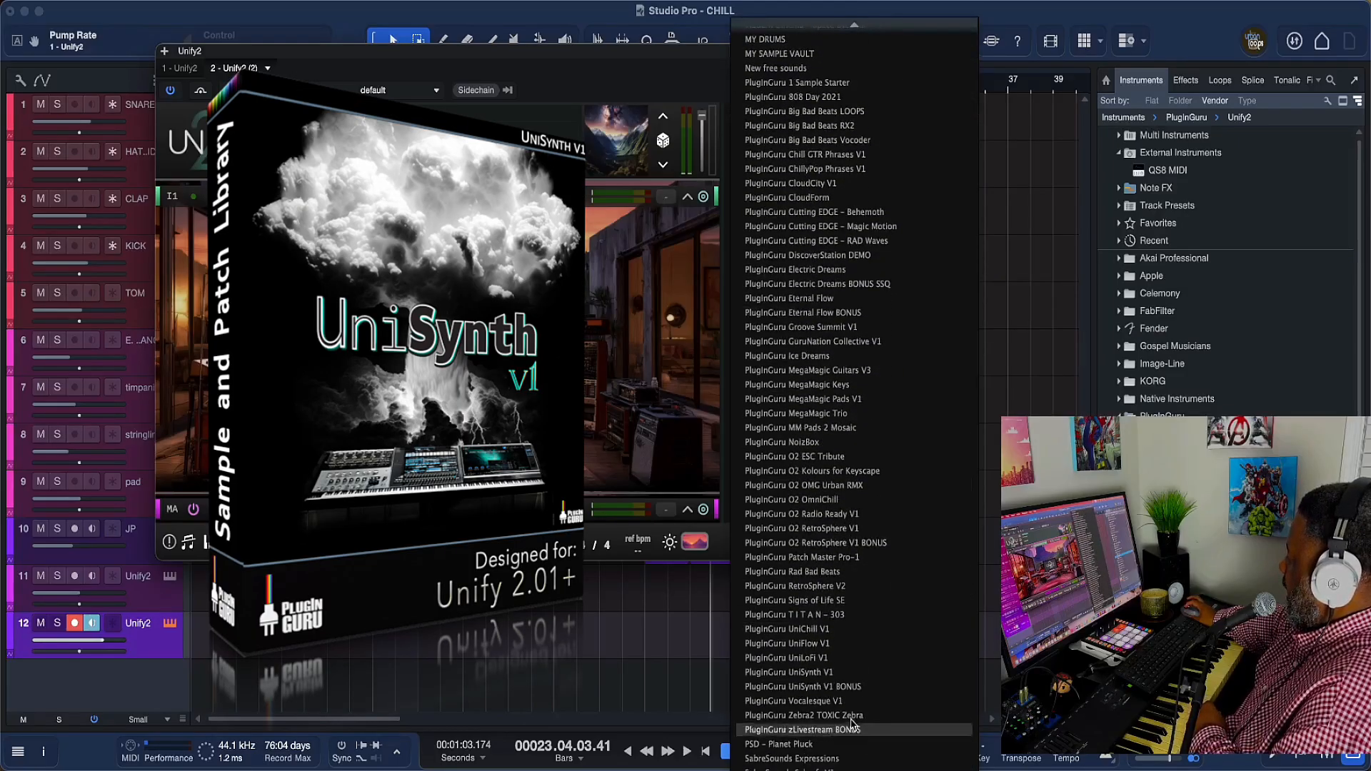
pyautogui.click(852, 676)
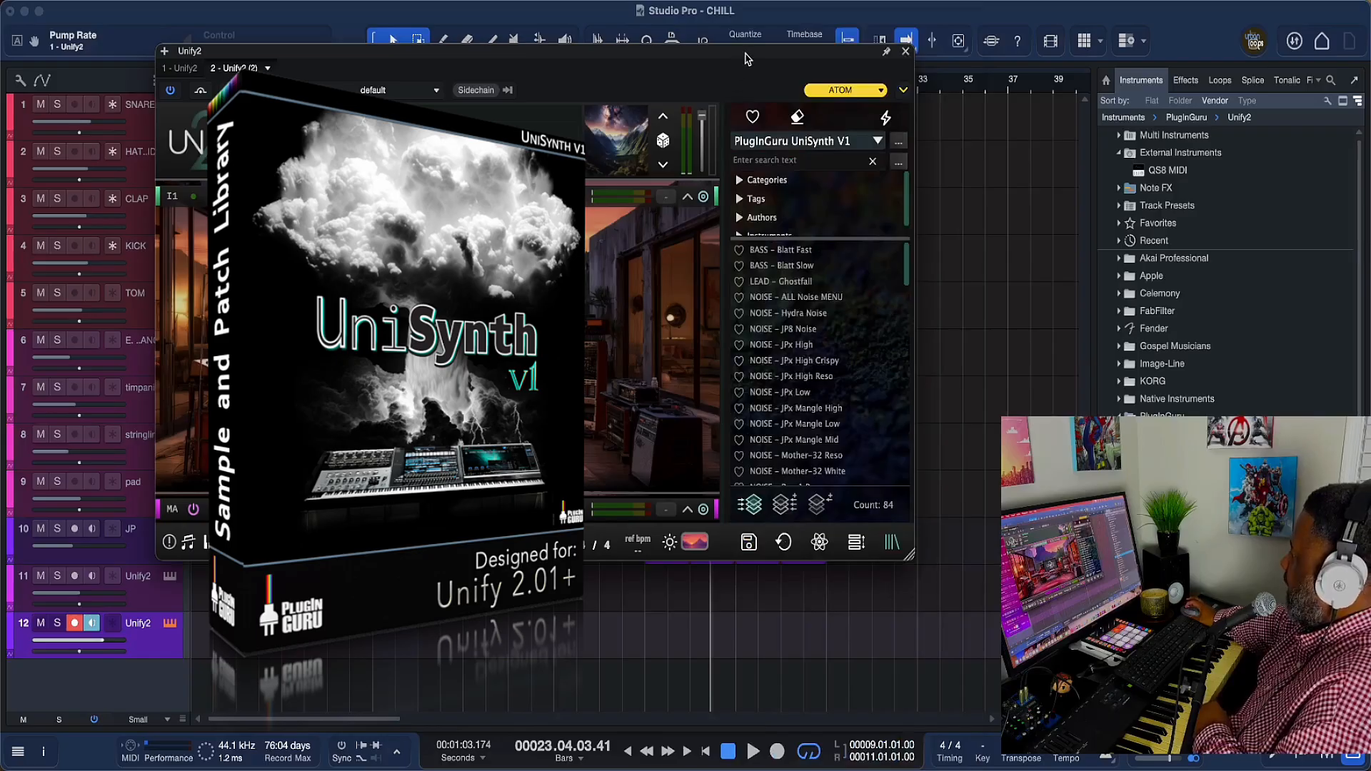
pyautogui.moveTo(744, 59); pyautogui.dragTo(678, 49)
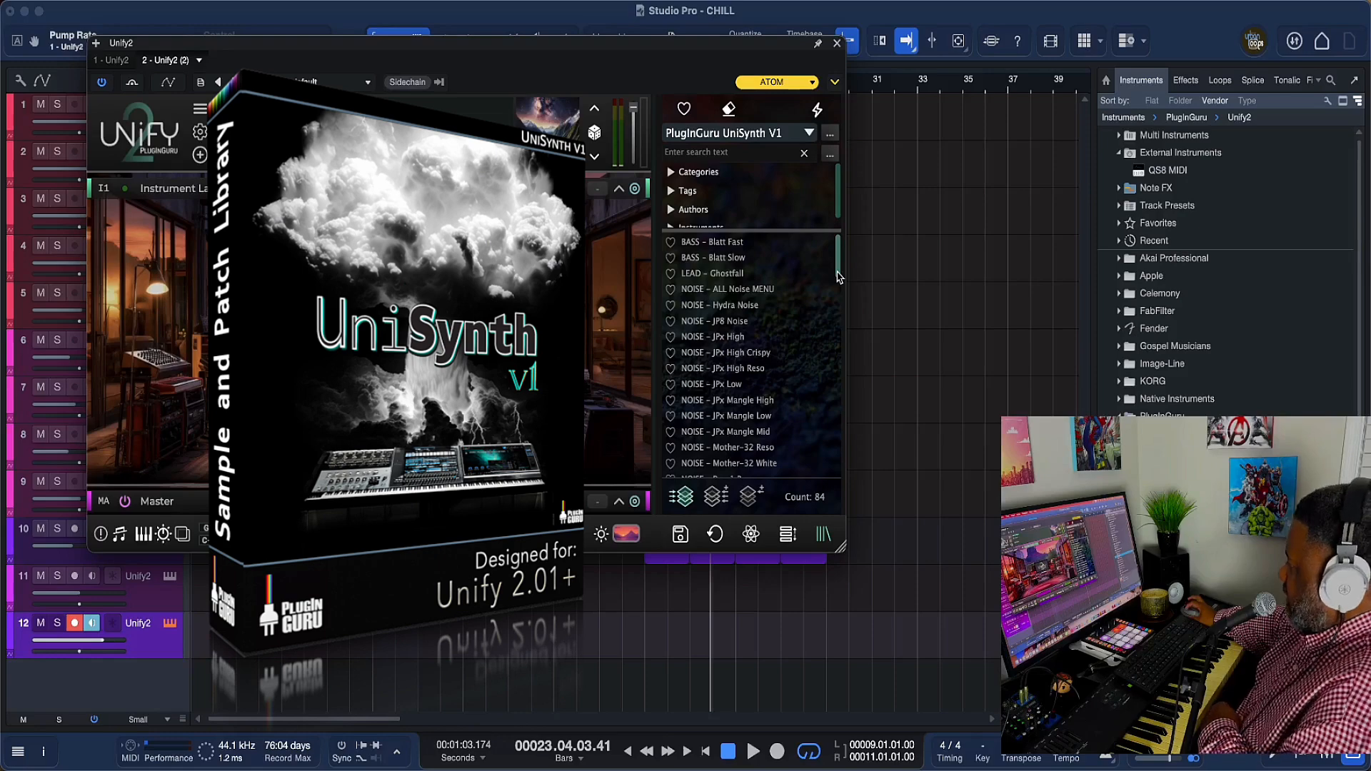
pyautogui.moveTo(839, 277); pyautogui.dragTo(841, 391)
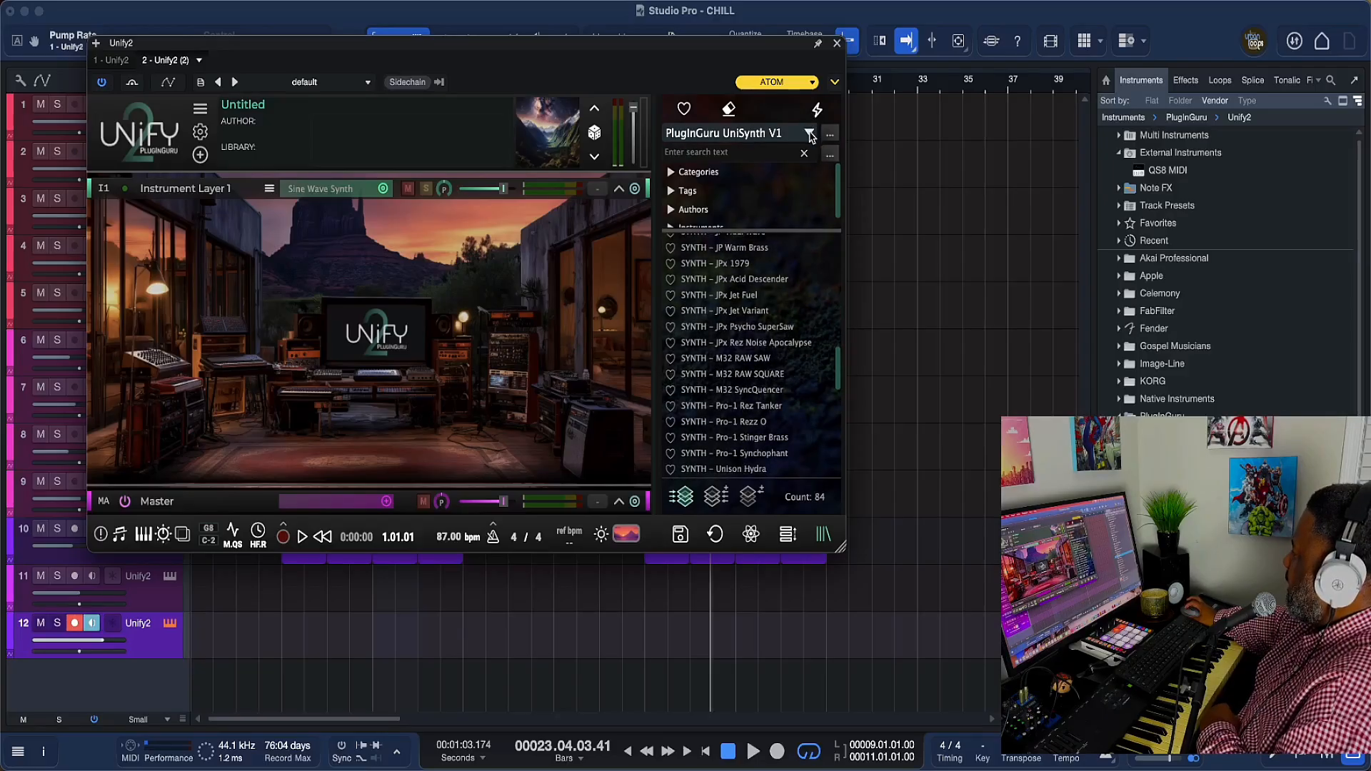
# Step: Load the SYNTH- Big Surf patch from the PlugInGuru UniSynth V1 BONUS library and lower track 12's volume
pyautogui.click(809, 134)
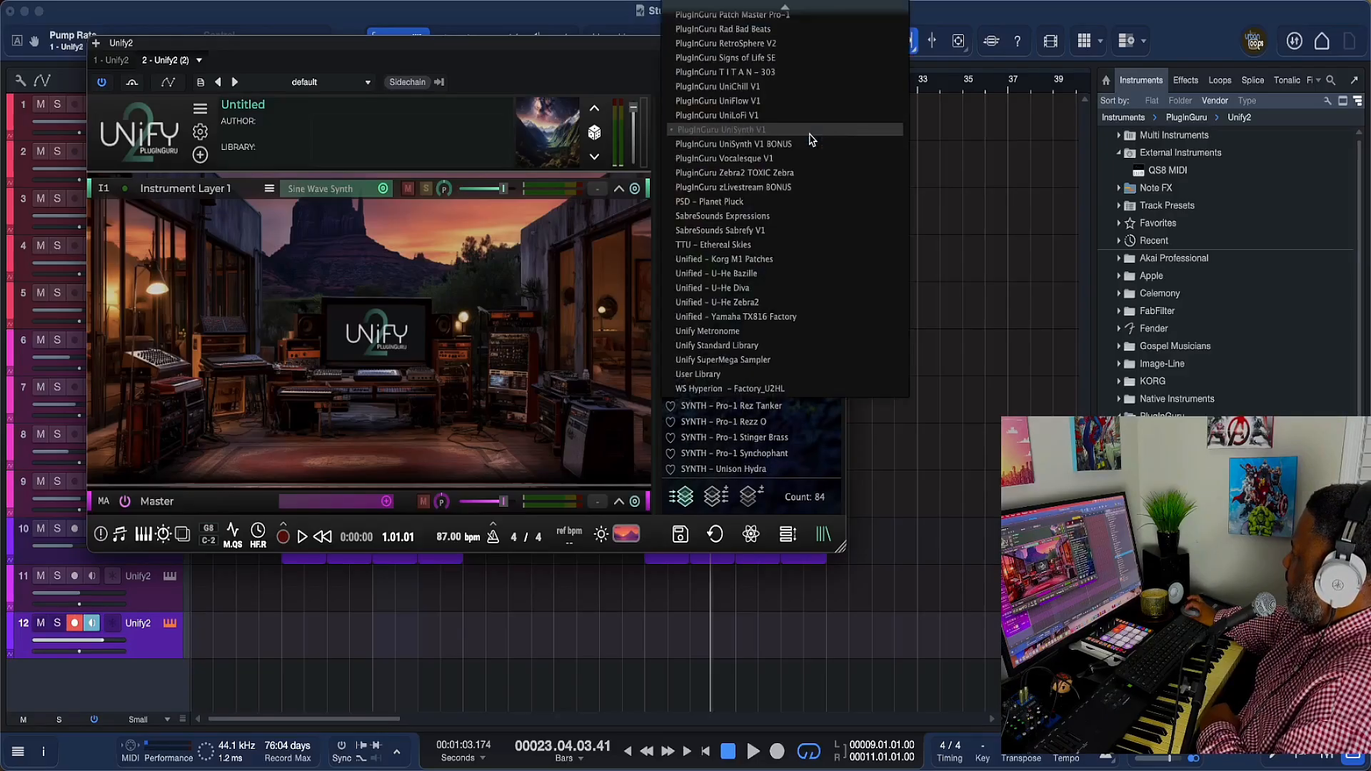
pyautogui.click(811, 145)
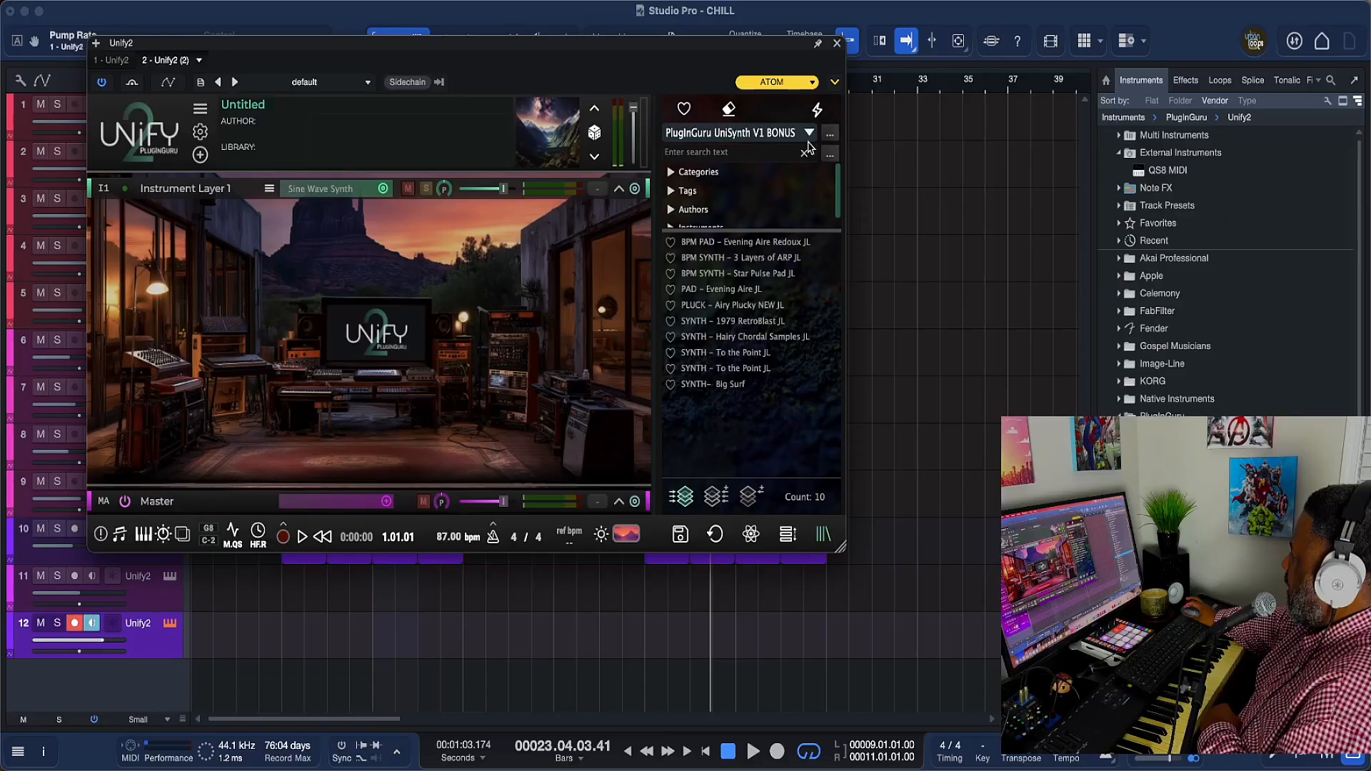
pyautogui.moveTo(751, 384)
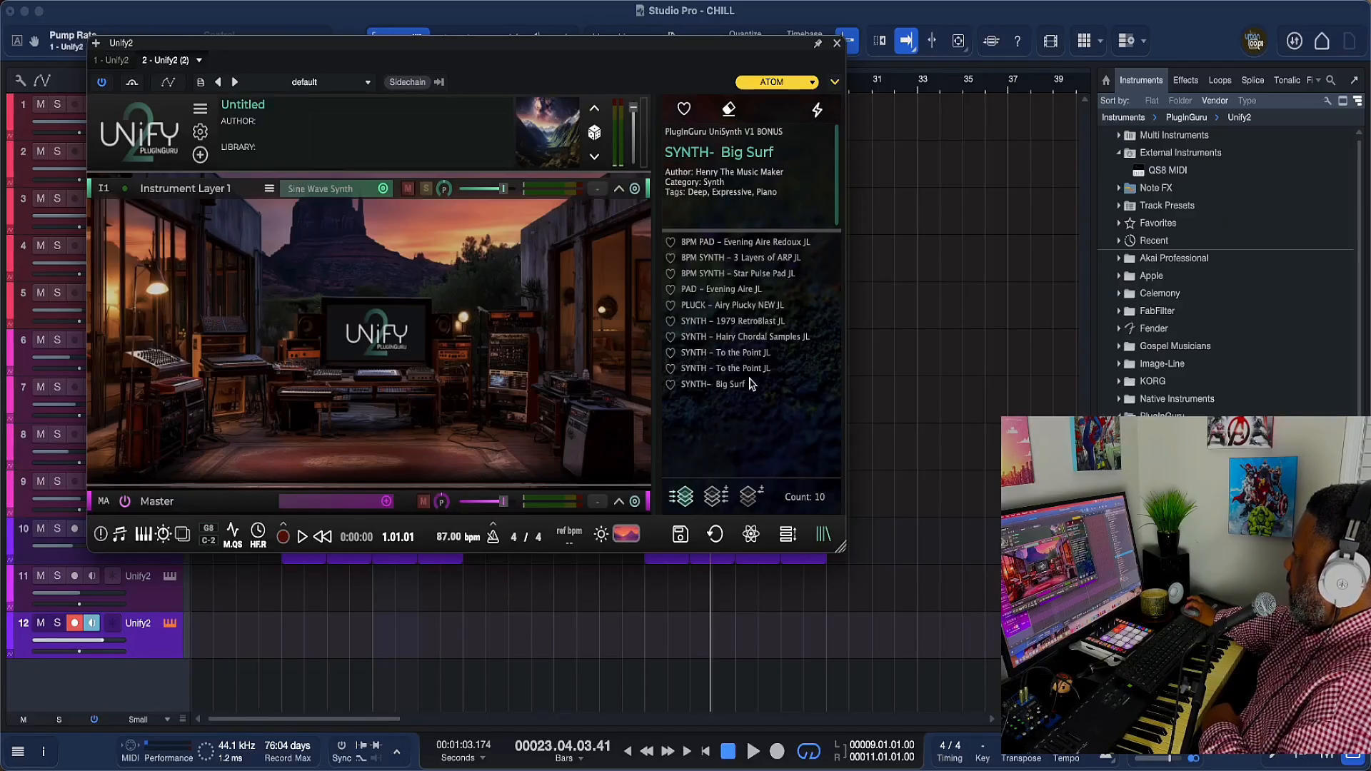
pyautogui.click(750, 384)
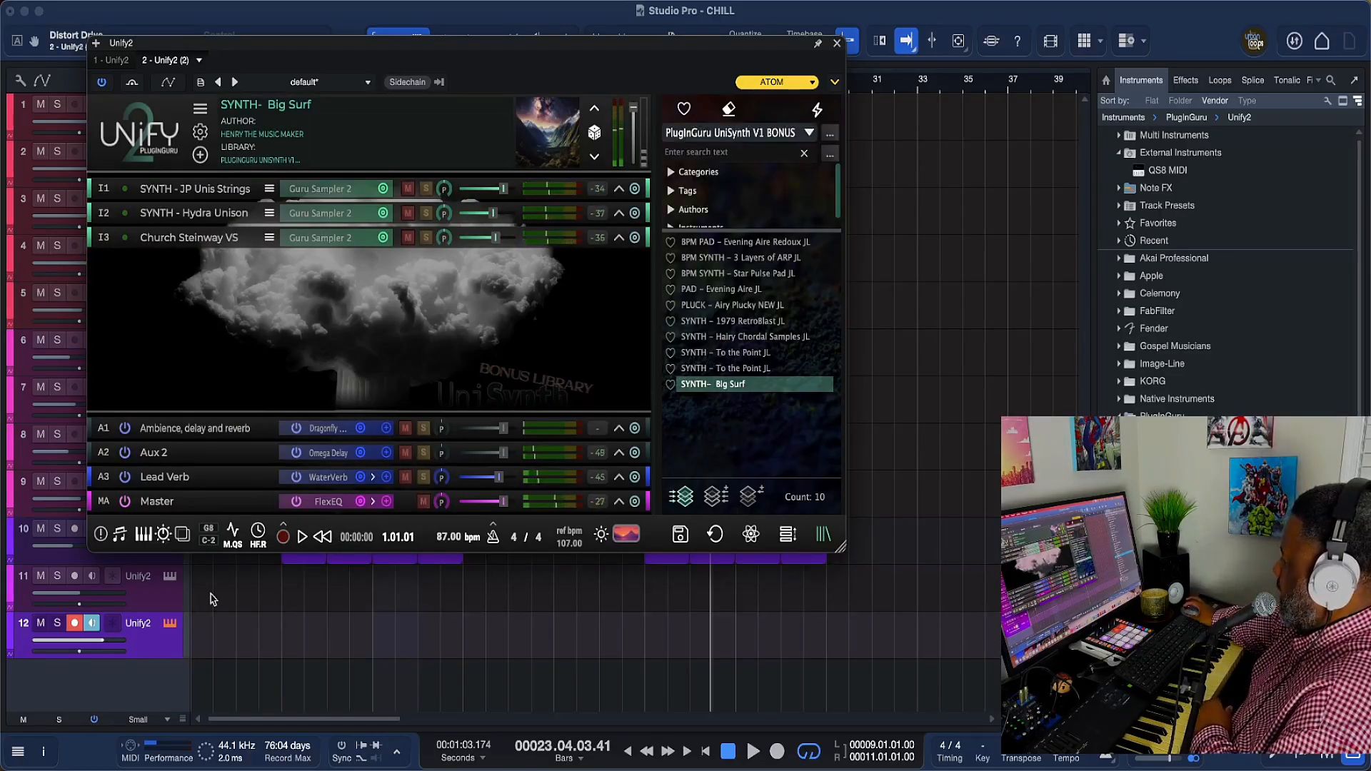
pyautogui.moveTo(98, 640); pyautogui.dragTo(80, 646)
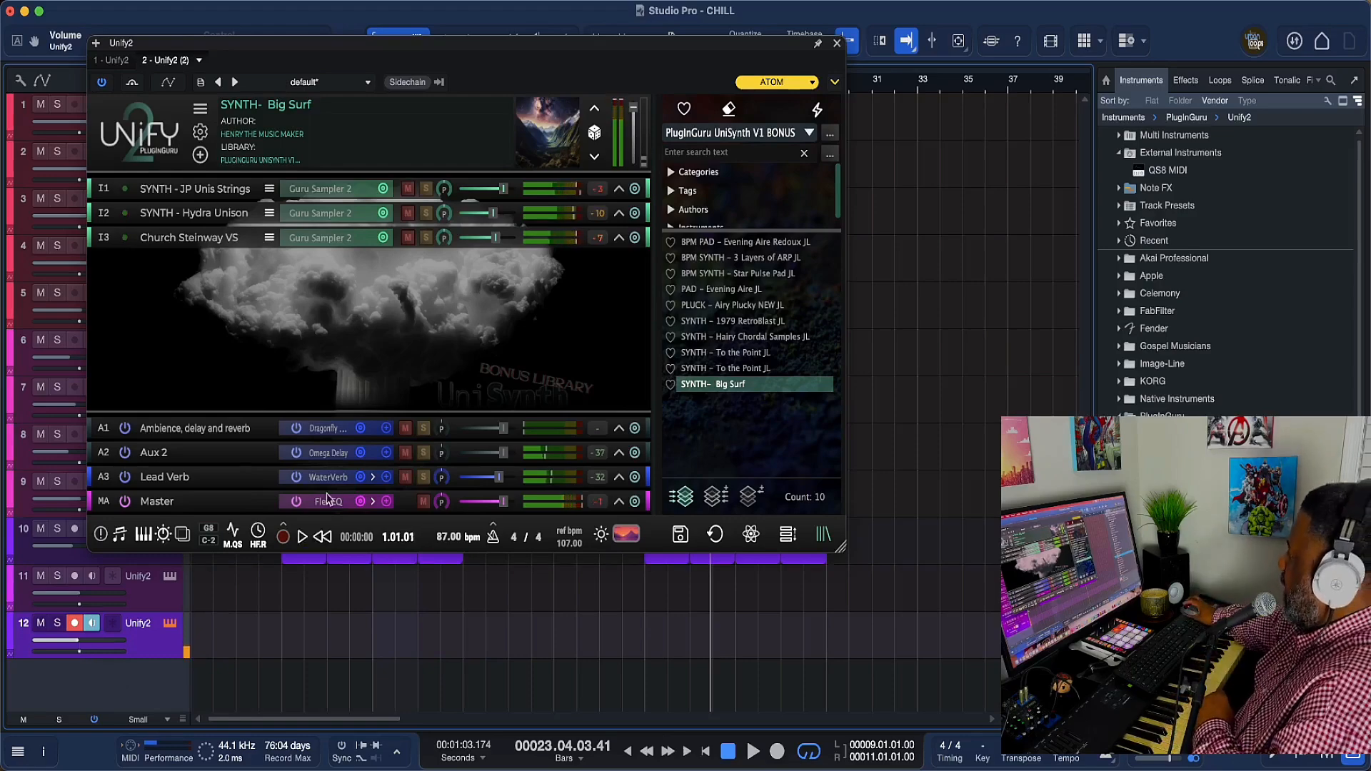
# Step: Load the SYNTH - Full Of It patch from the Henry Sample Cell library on track 12 and close the instrument
pyautogui.click(811, 132)
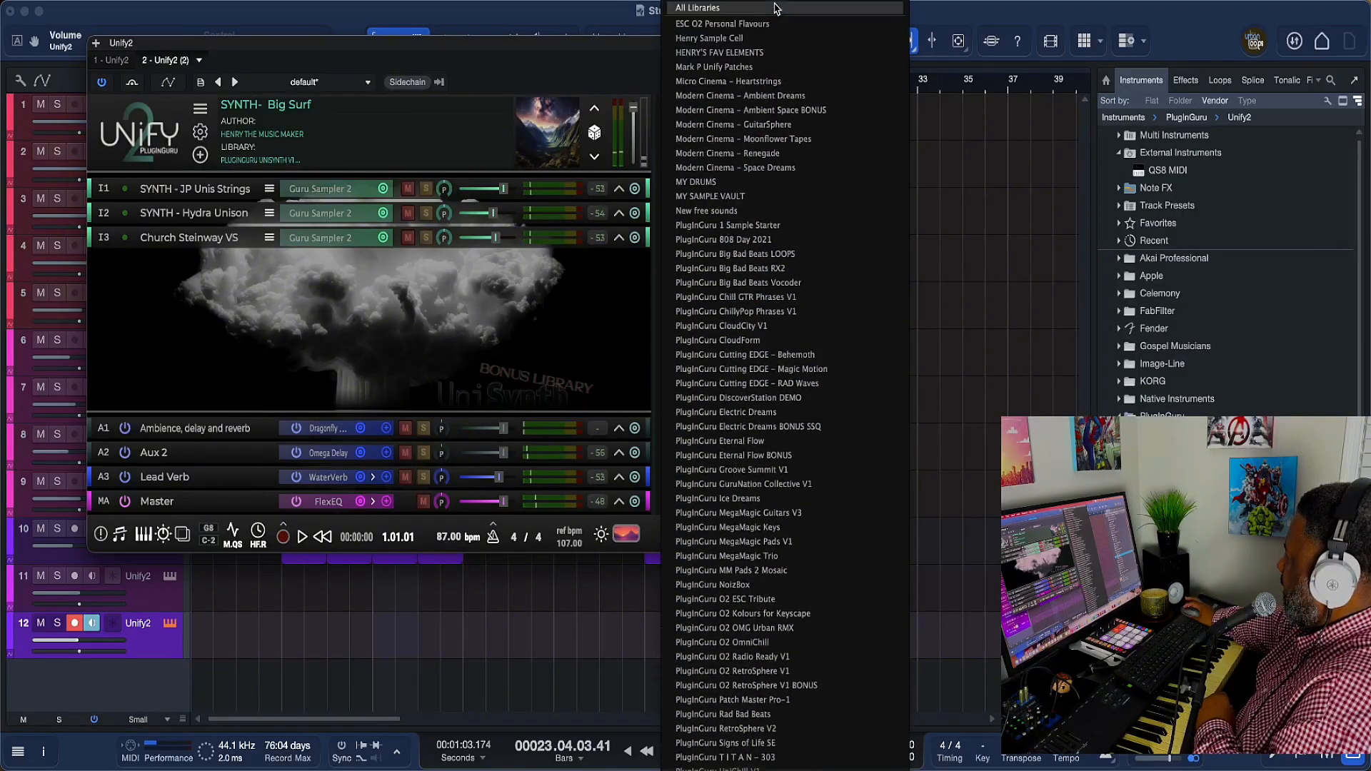
pyautogui.click(774, 40)
pyautogui.click(701, 397)
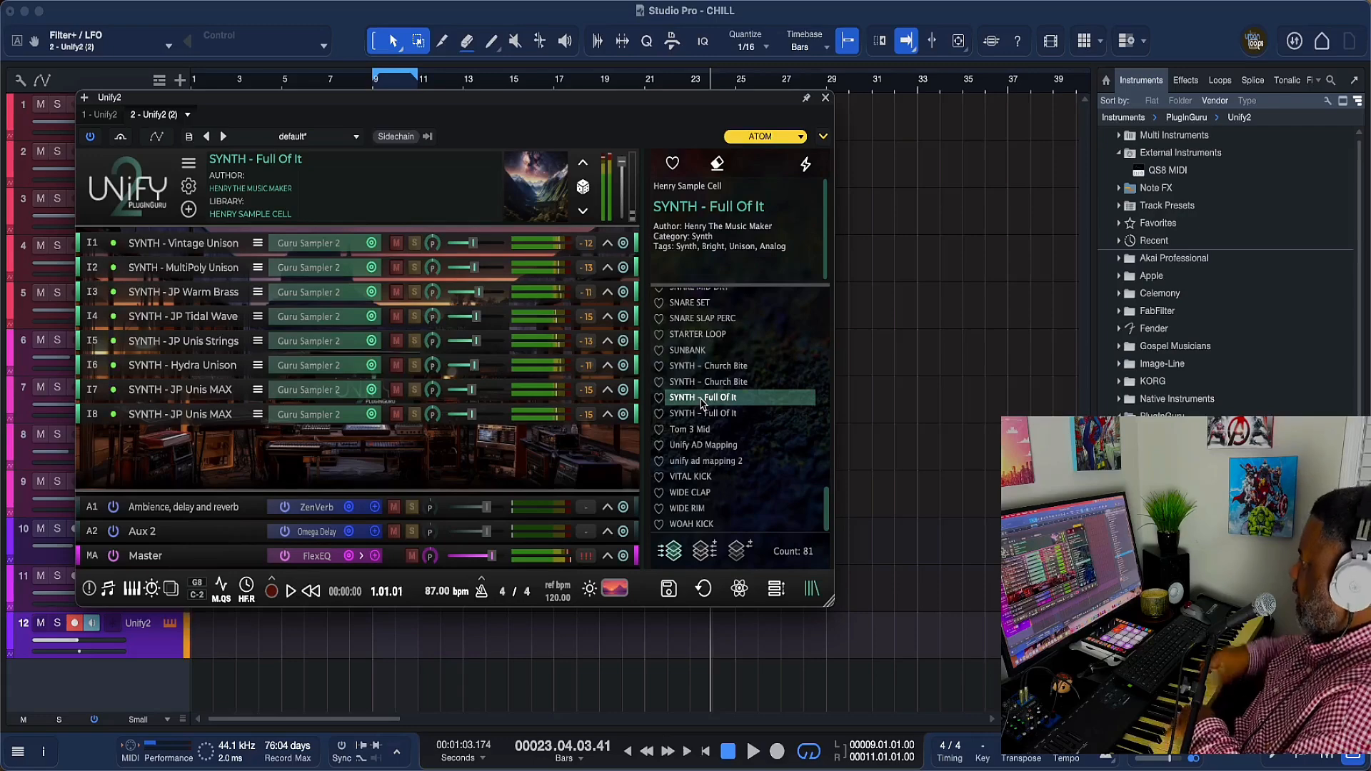
pyautogui.click(826, 97)
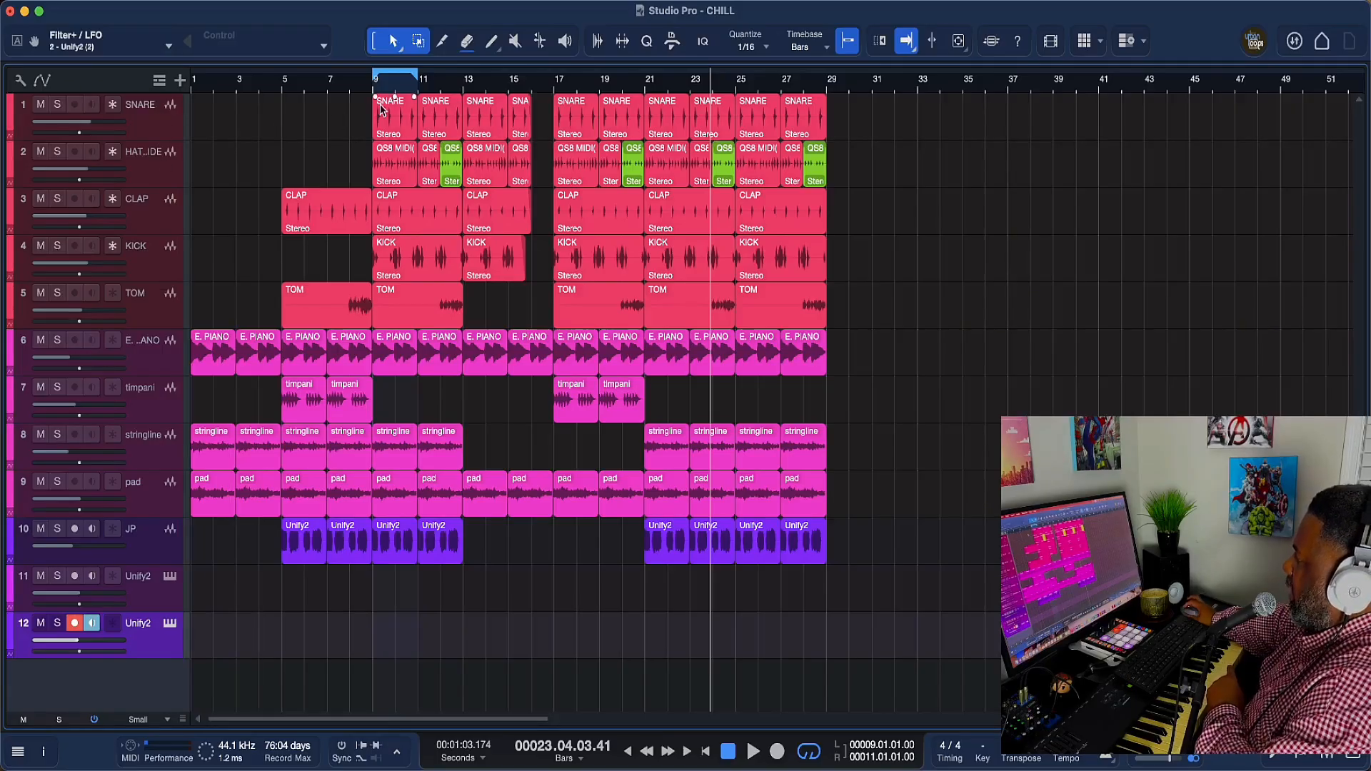
# Step: Extend the loop range to cover the whole arrangement from bar 1 to bar 29
pyautogui.moveTo(373, 78); pyautogui.dragTo(211, 93)
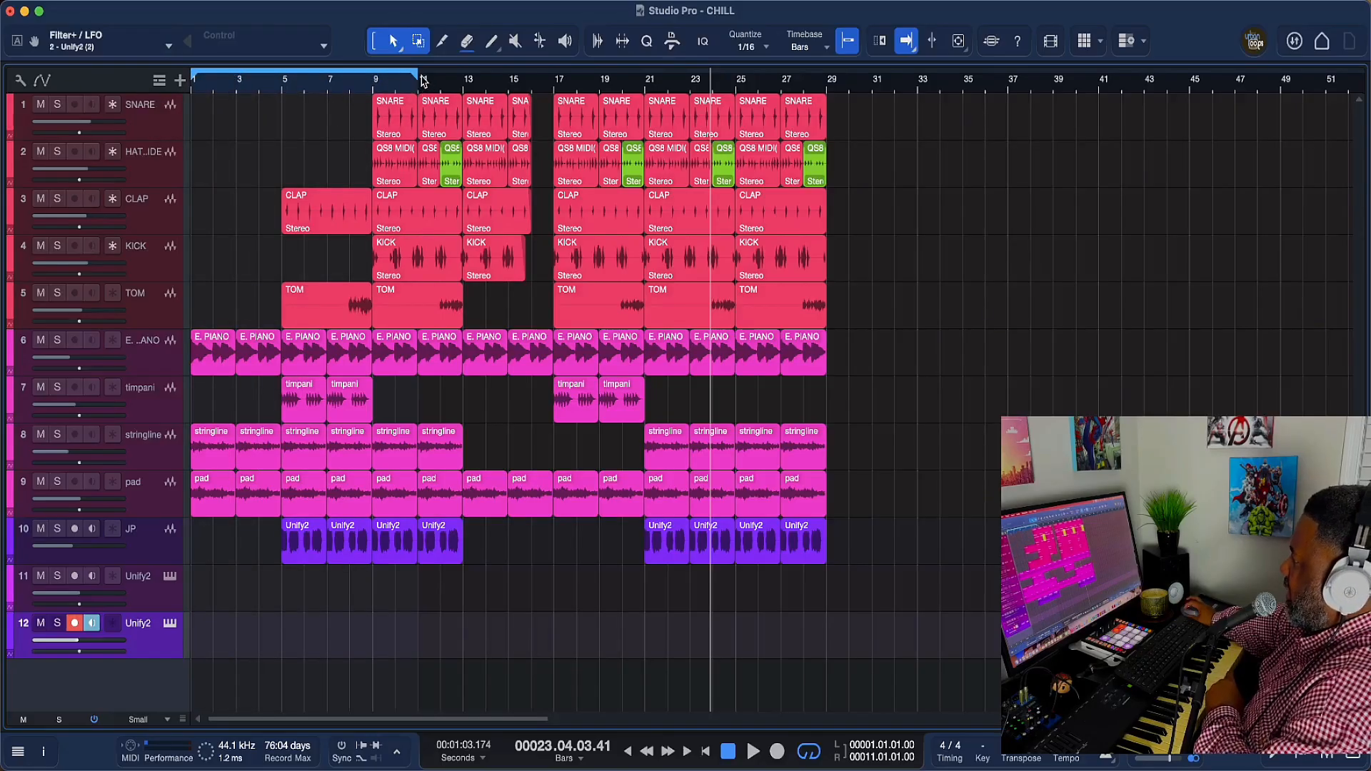
pyautogui.moveTo(416, 78)
pyautogui.mouseDown()
pyautogui.moveTo(707, 82)
pyautogui.moveTo(850, 57)
pyautogui.moveTo(828, 48)
pyautogui.mouseUp()
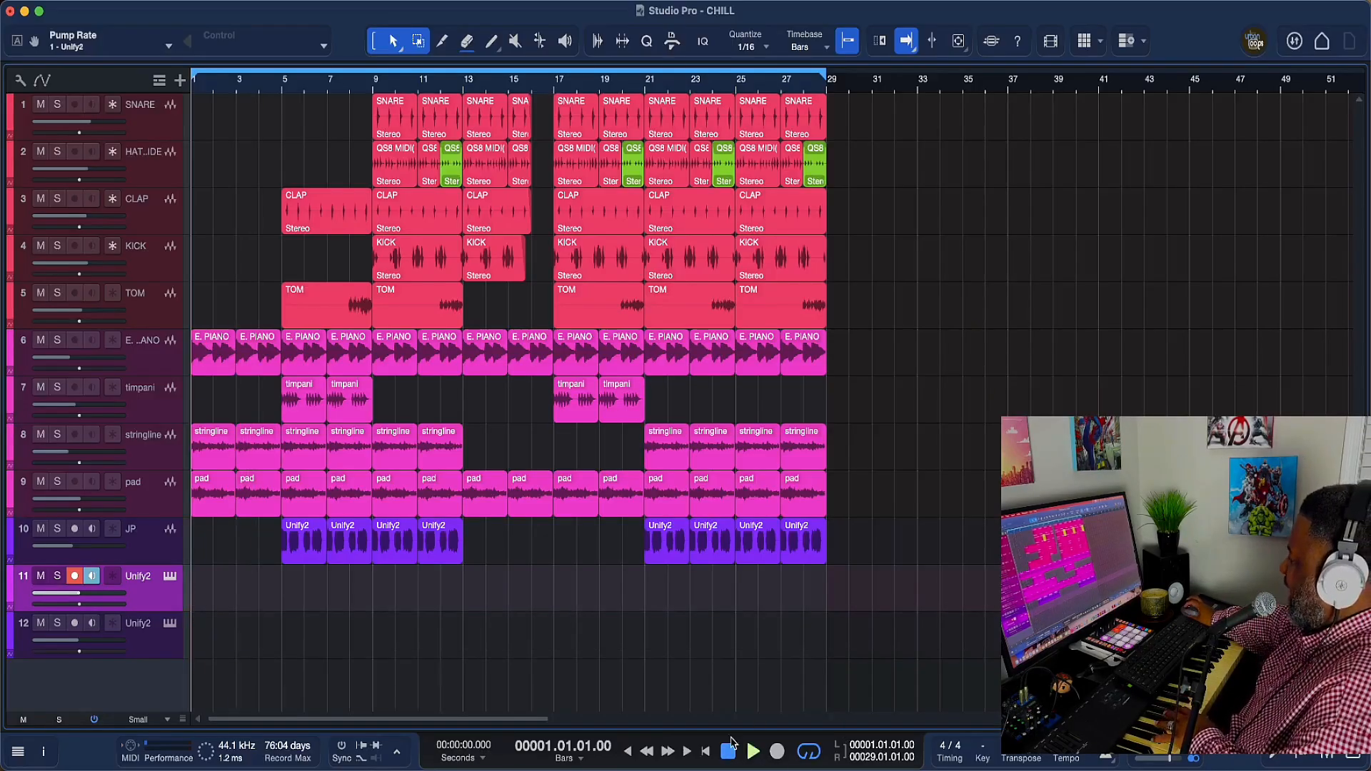
# Step: Audition the Slow Grower pads in track 11's Unify2 and keep PAD - Slow Grower 2xRR (St) loaded
pyautogui.click(172, 577)
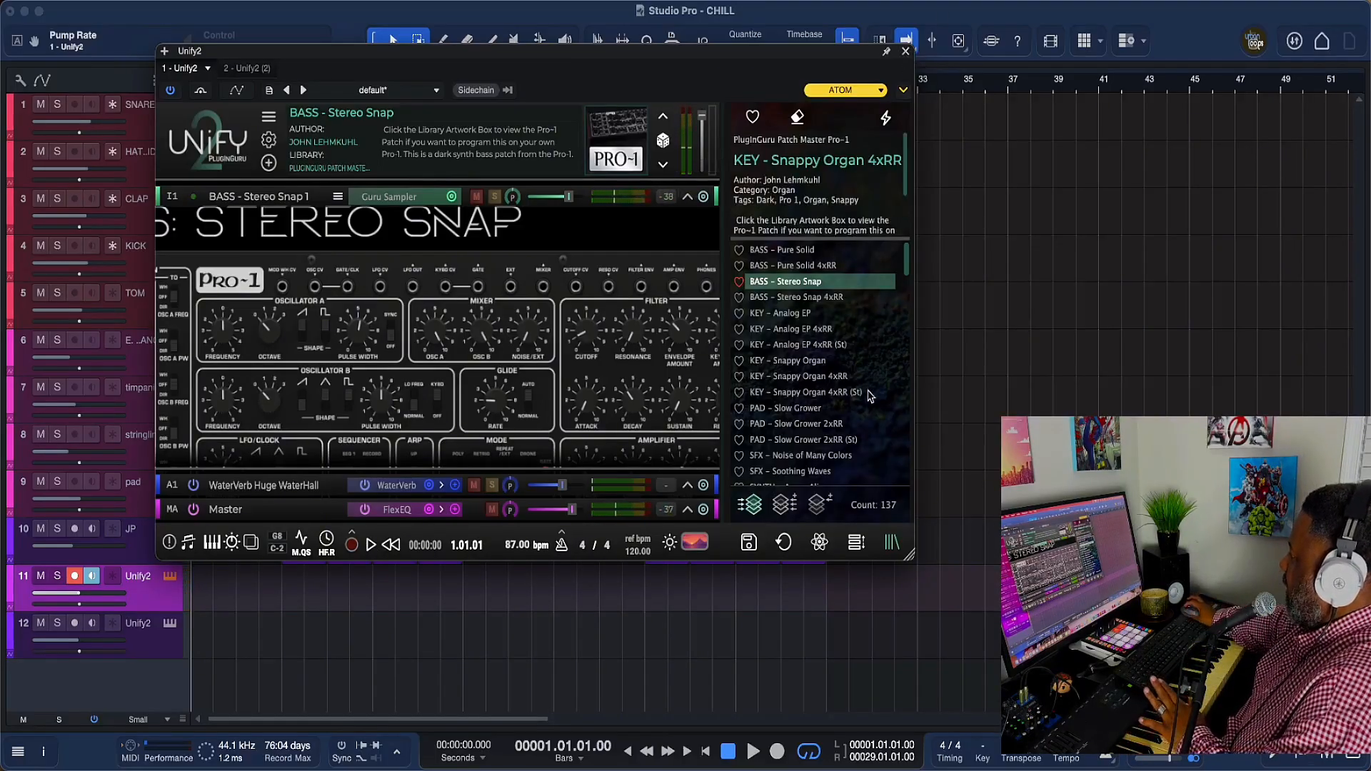
pyautogui.click(824, 413)
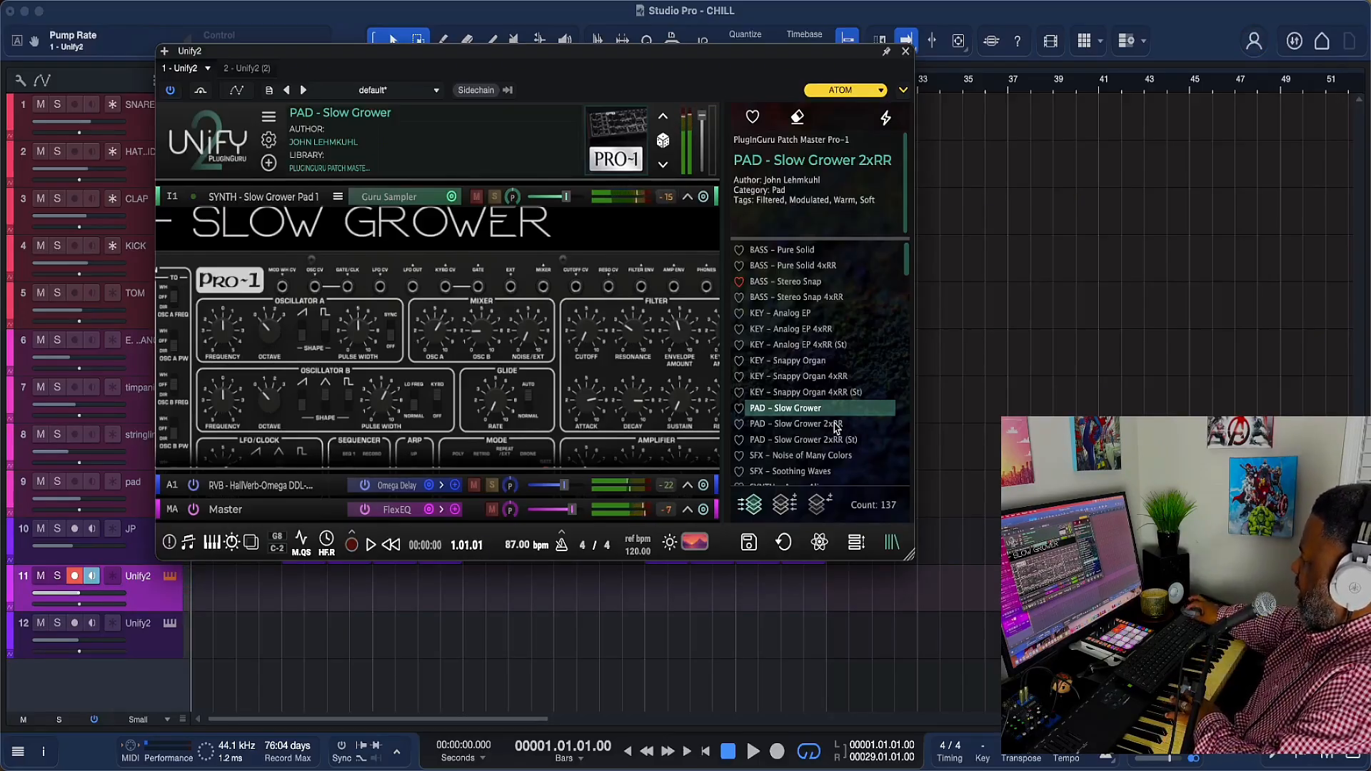
pyautogui.click(837, 424)
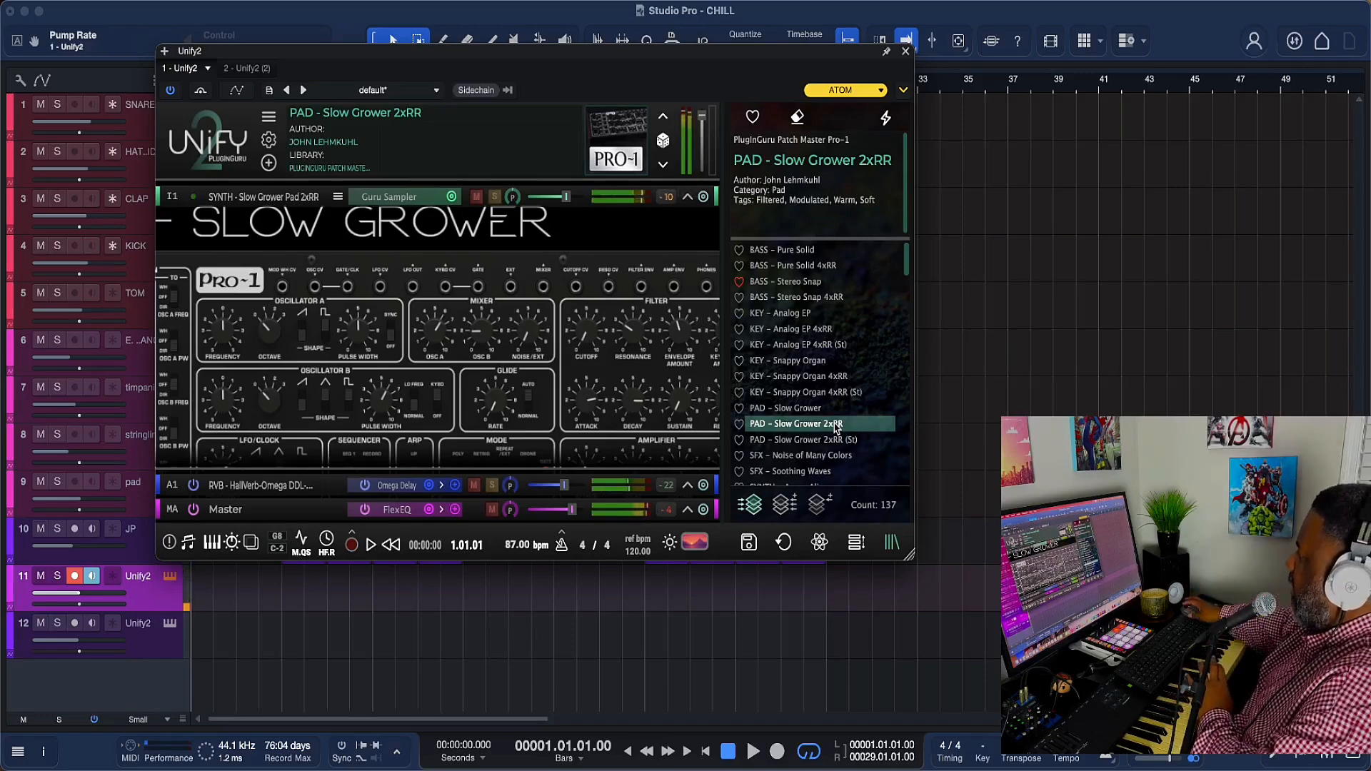
pyautogui.click(839, 441)
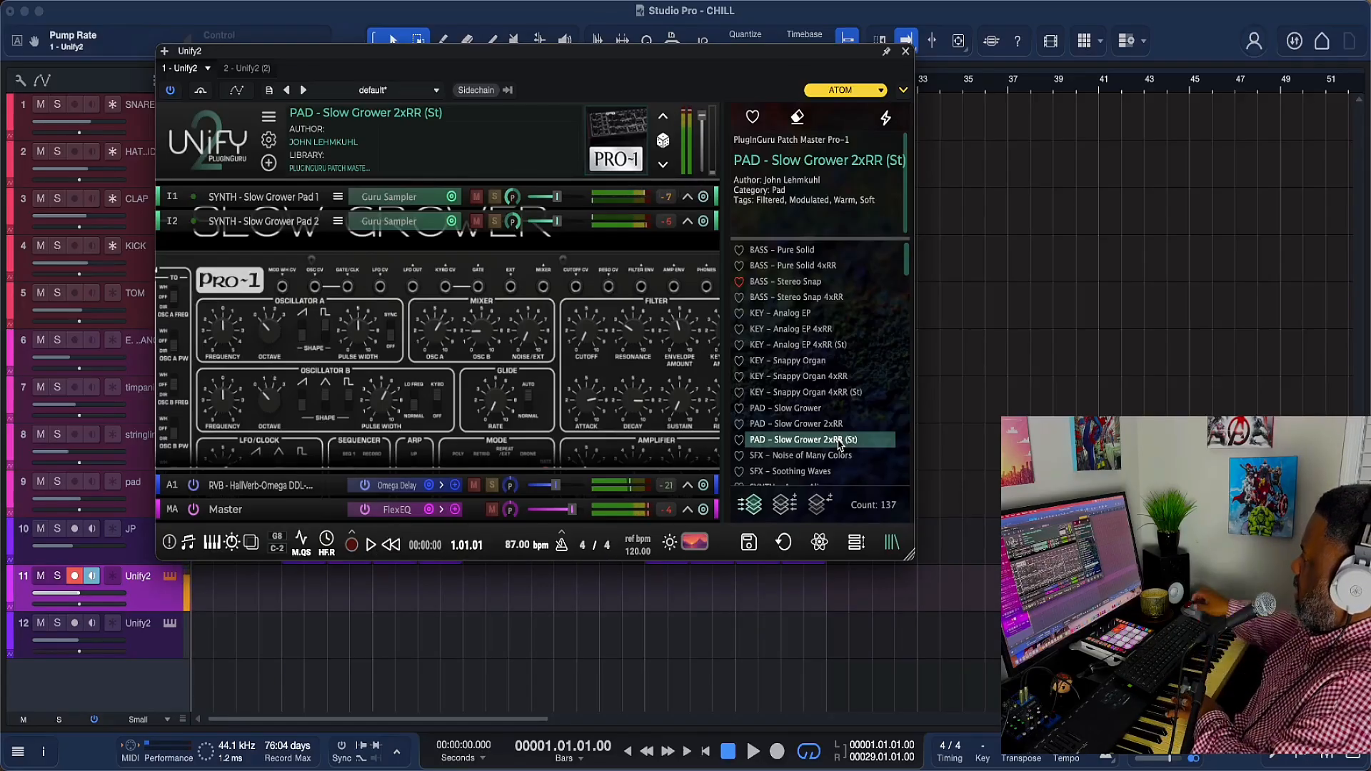
pyautogui.click(905, 52)
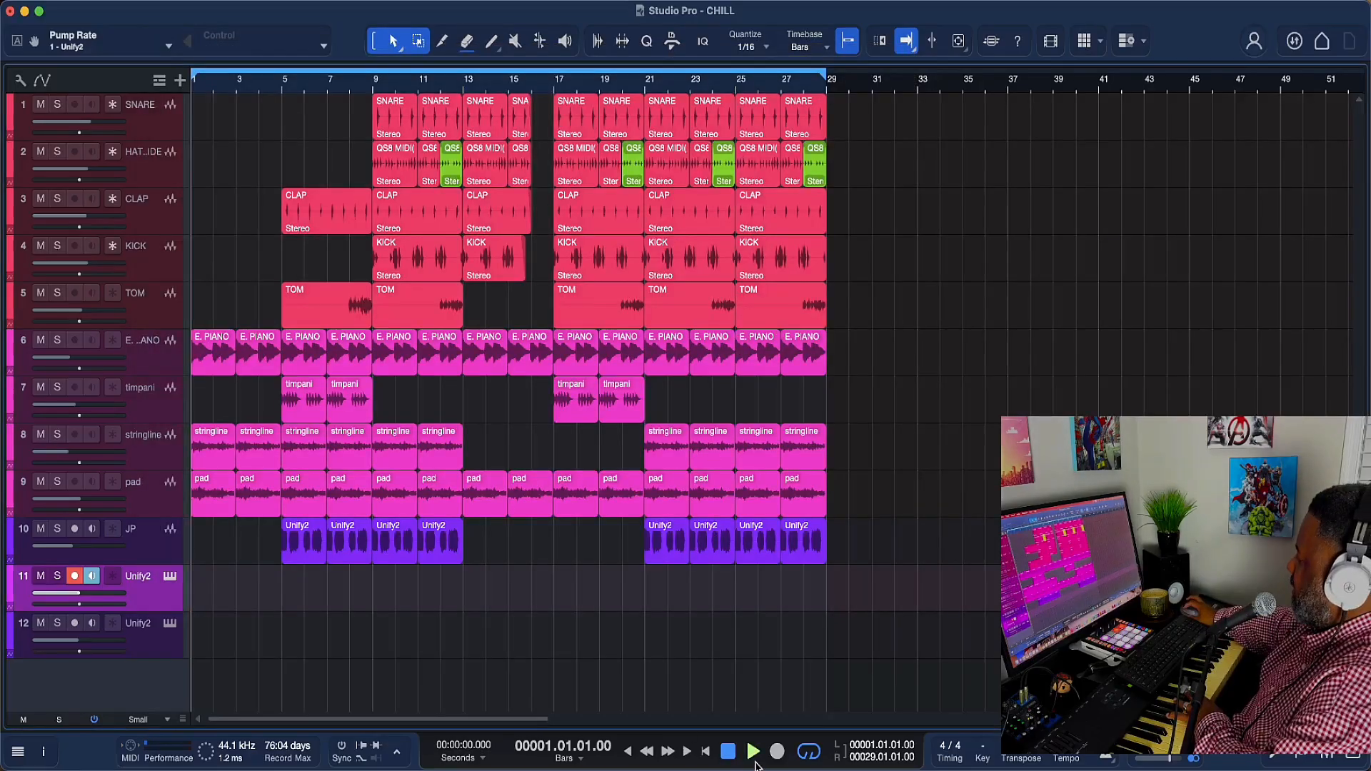
# Step: Play the arrangement from bar 1 to rehearse the pad part, then stop and return to the start
pyautogui.click(754, 753)
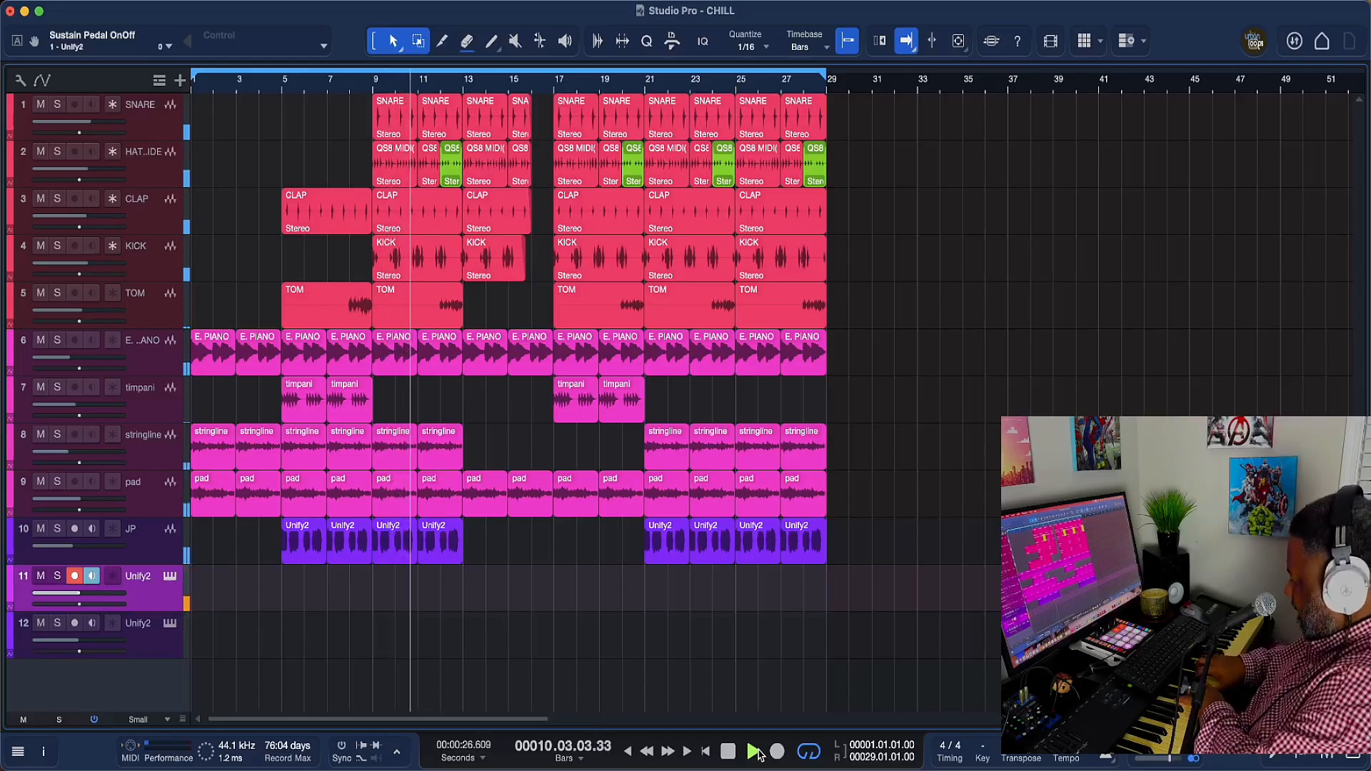
pyautogui.press('space')
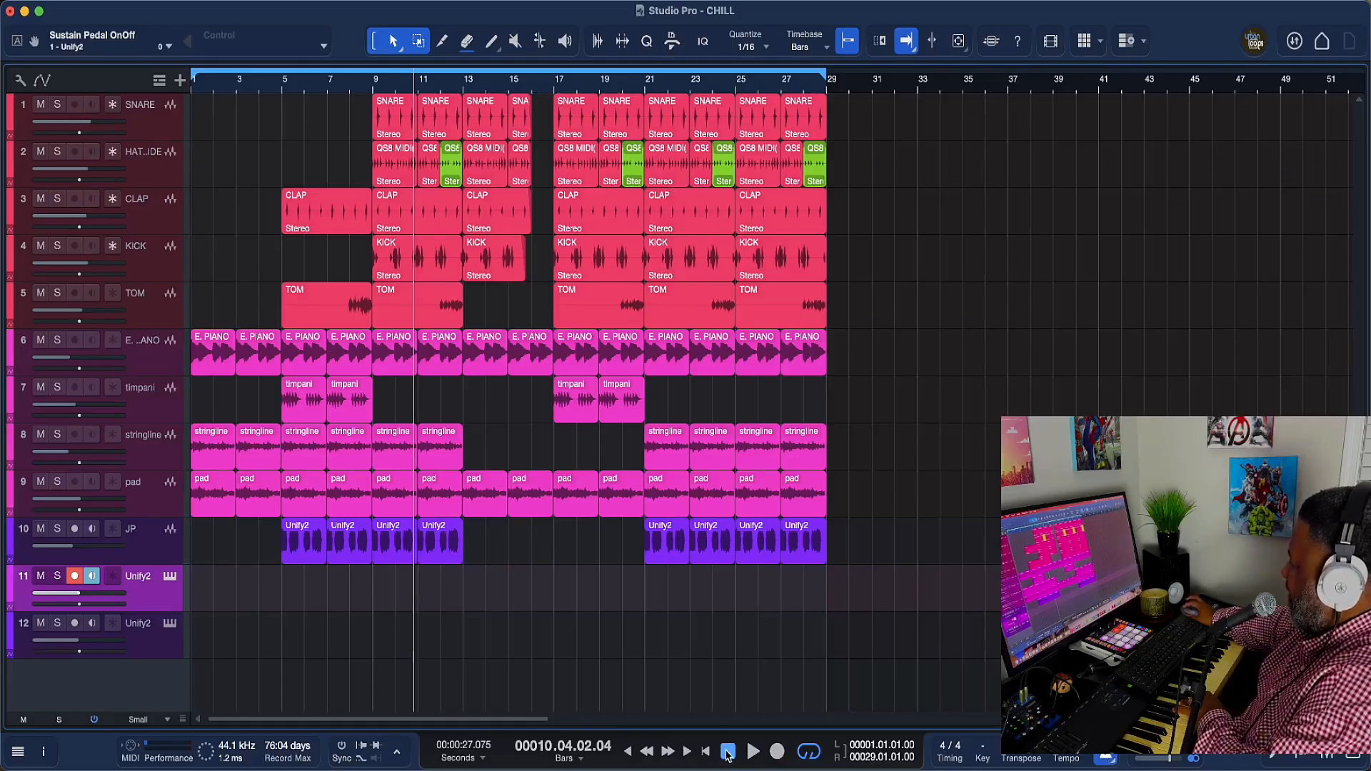
pyautogui.click(726, 752)
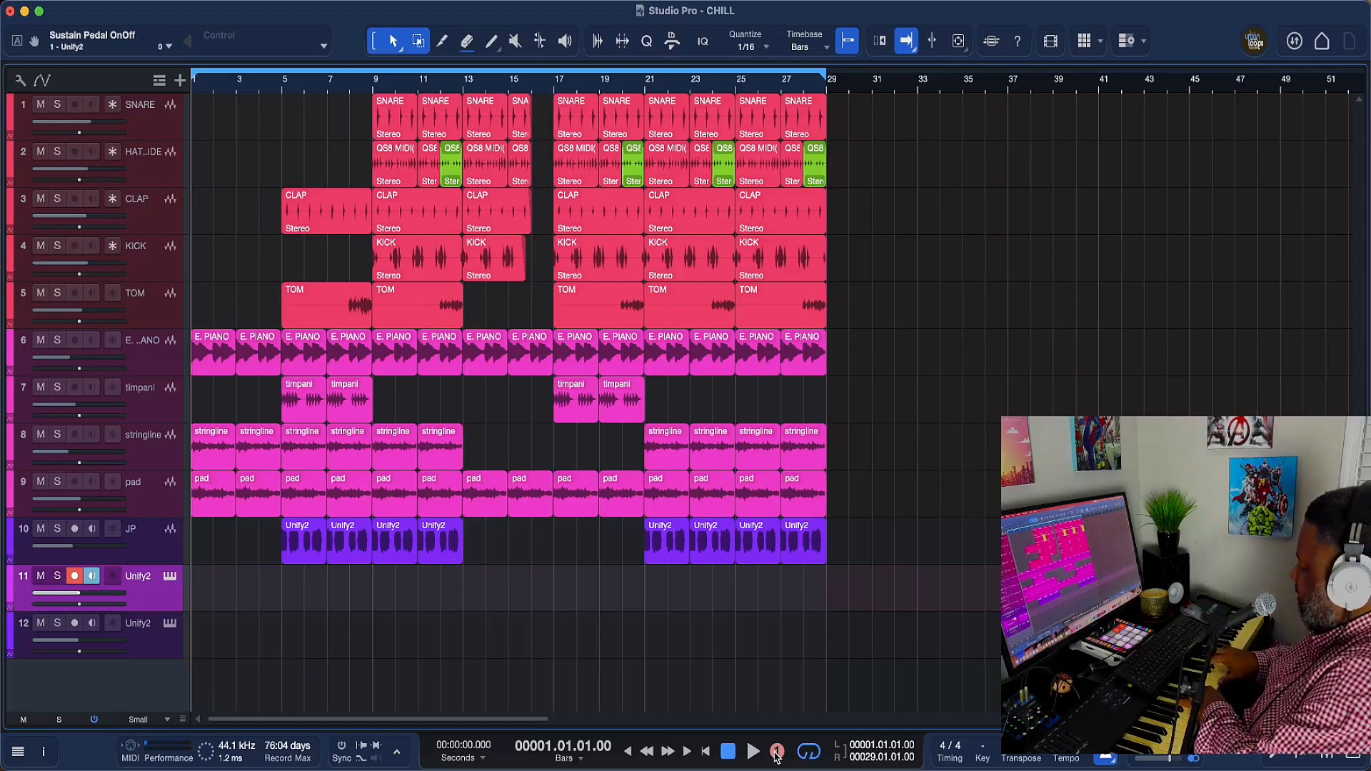
# Step: Record a pad part on Unify2 track 11 over bars 1 to 5, then stop and return to the start
pyautogui.click(777, 751)
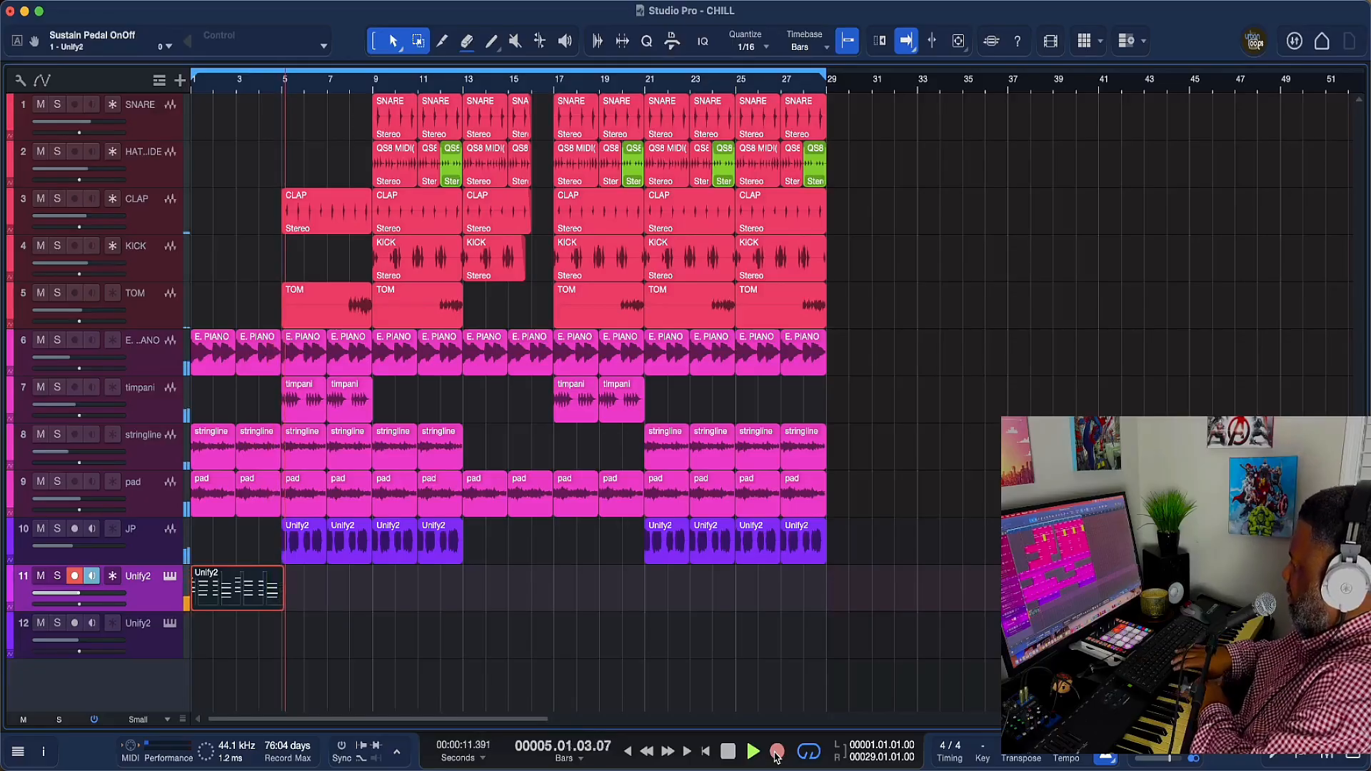
pyautogui.press('space')
pyautogui.press(',')
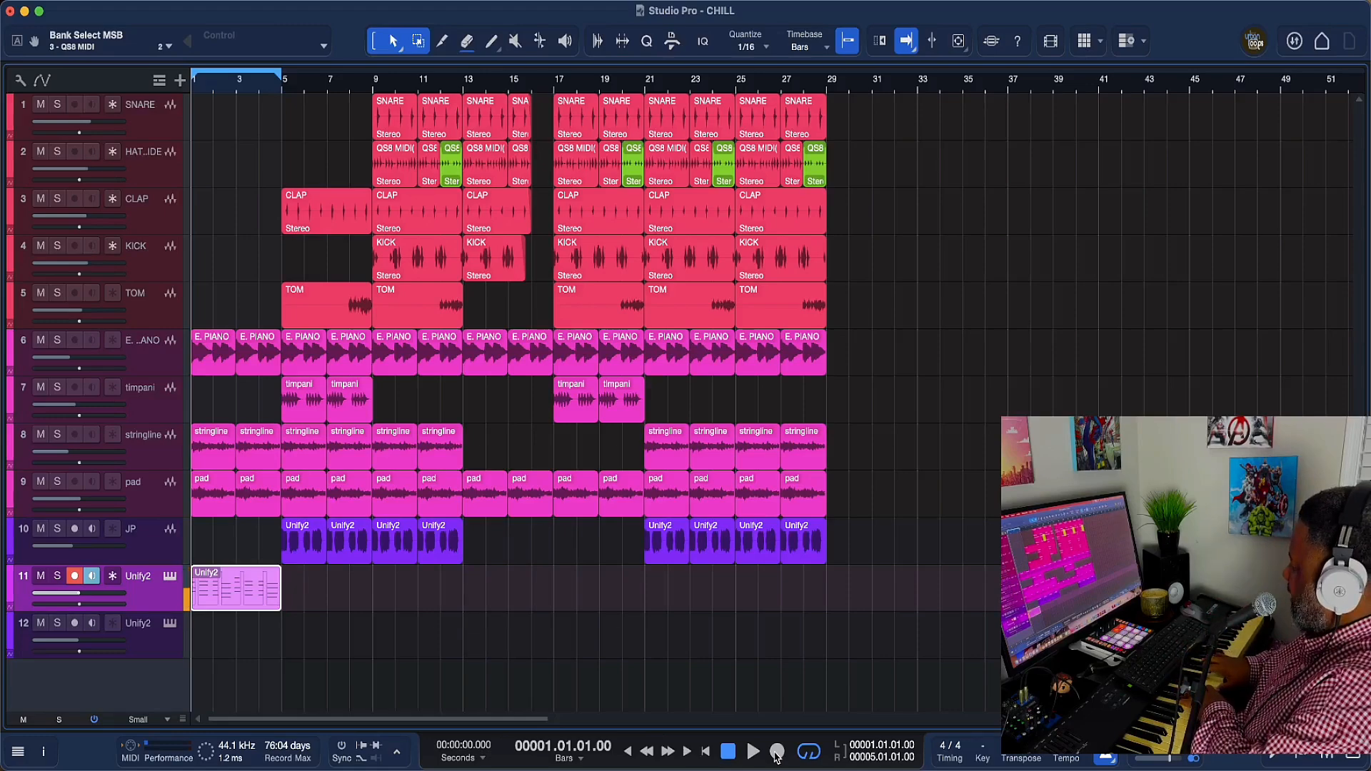
# Step: Play back the recorded pad take on track 11 and turn on input quantize
pyautogui.press('space')
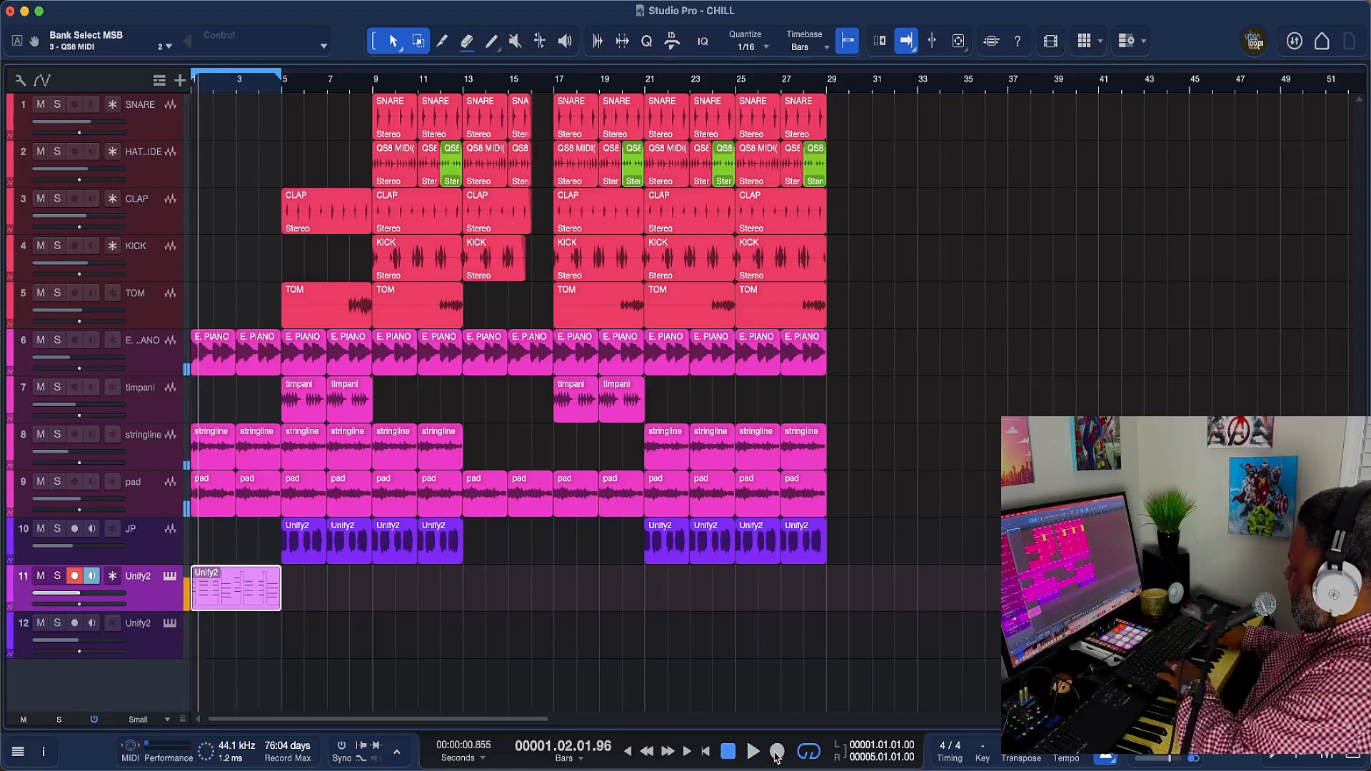
pyautogui.press('space')
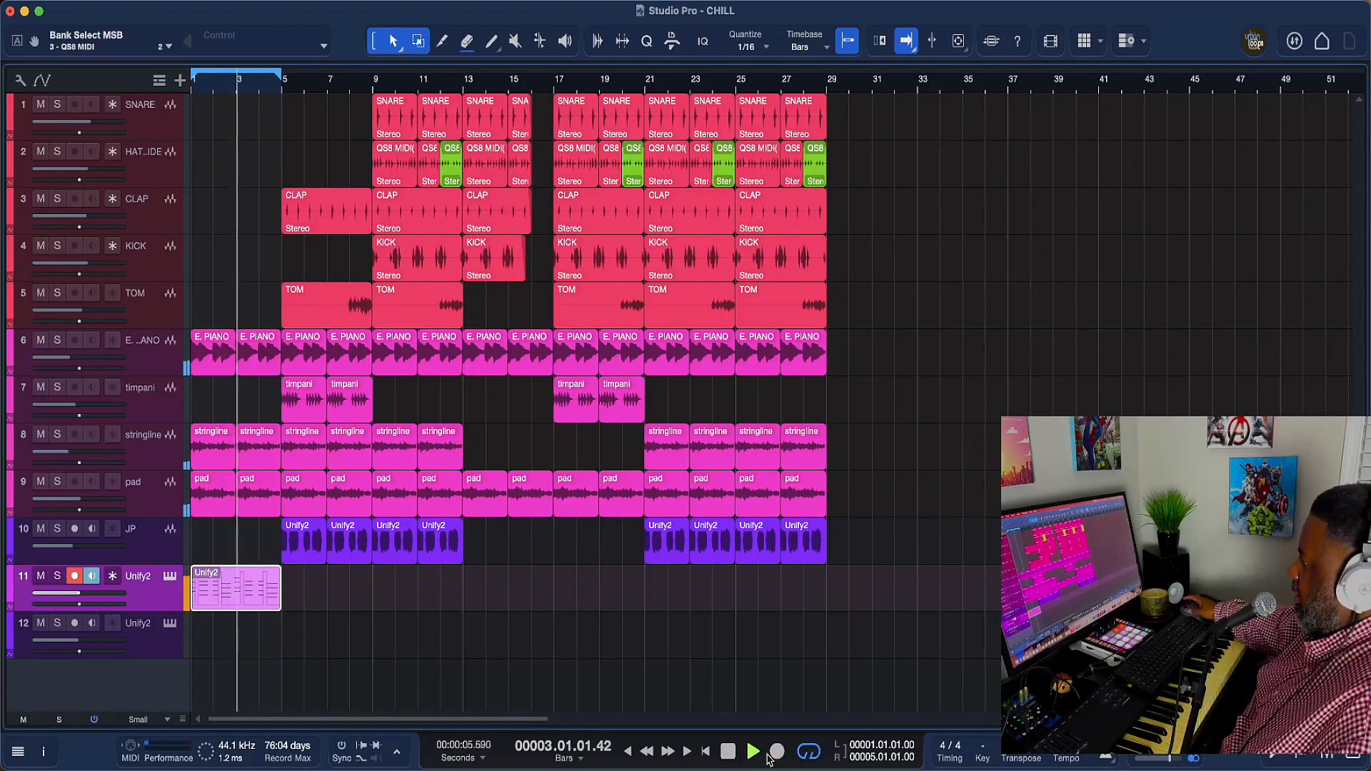
pyautogui.press('space')
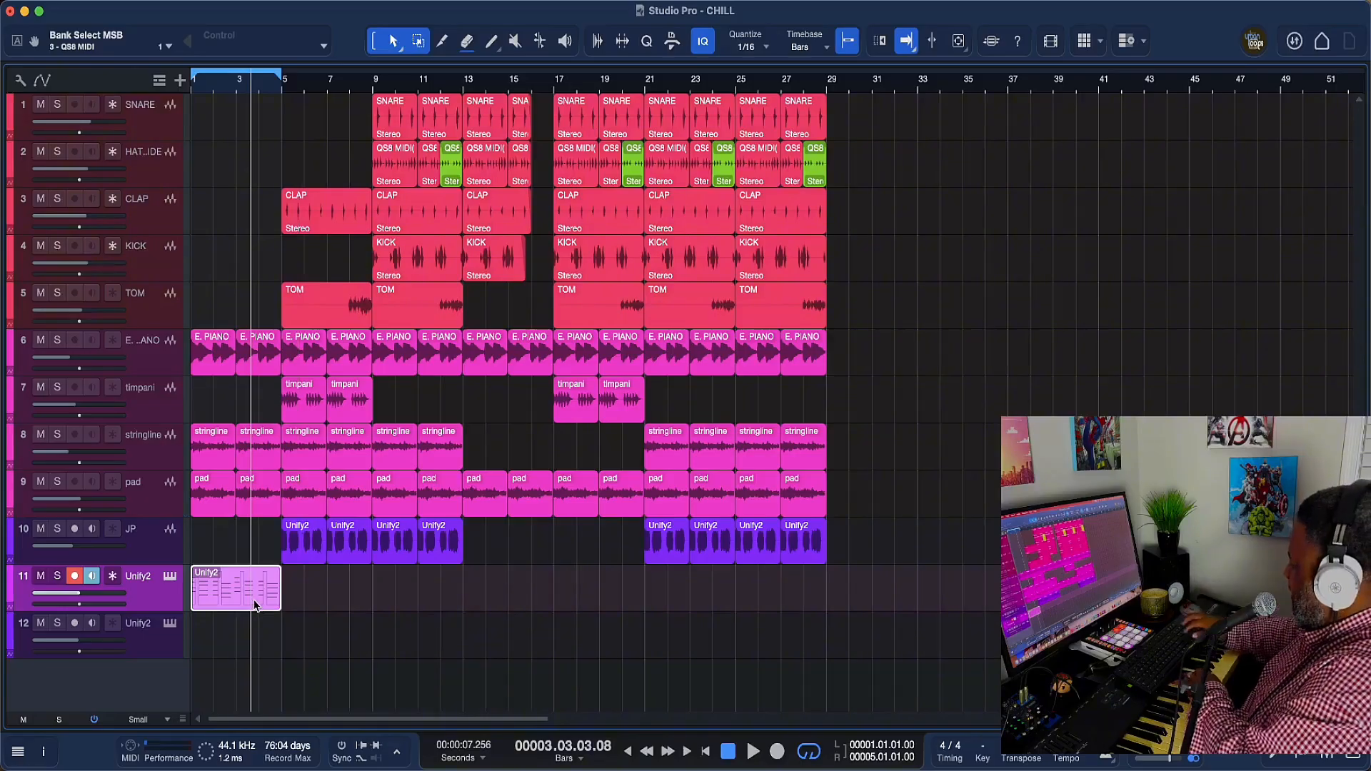
# Step: Delete the pad take on track 11 and record the part again from bar 1 to bar 5
pyautogui.press('Delete')
pyautogui.press(',')
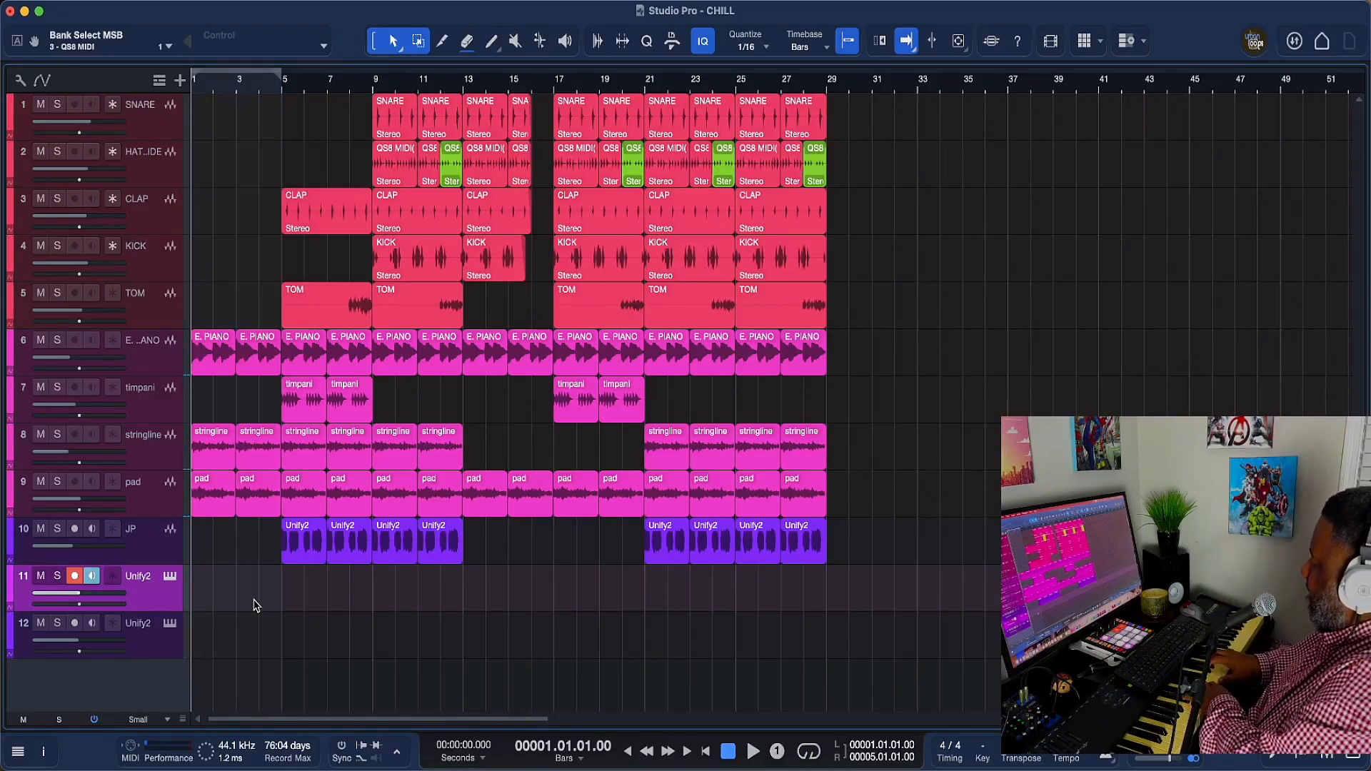
pyautogui.press('KP_Multiply')
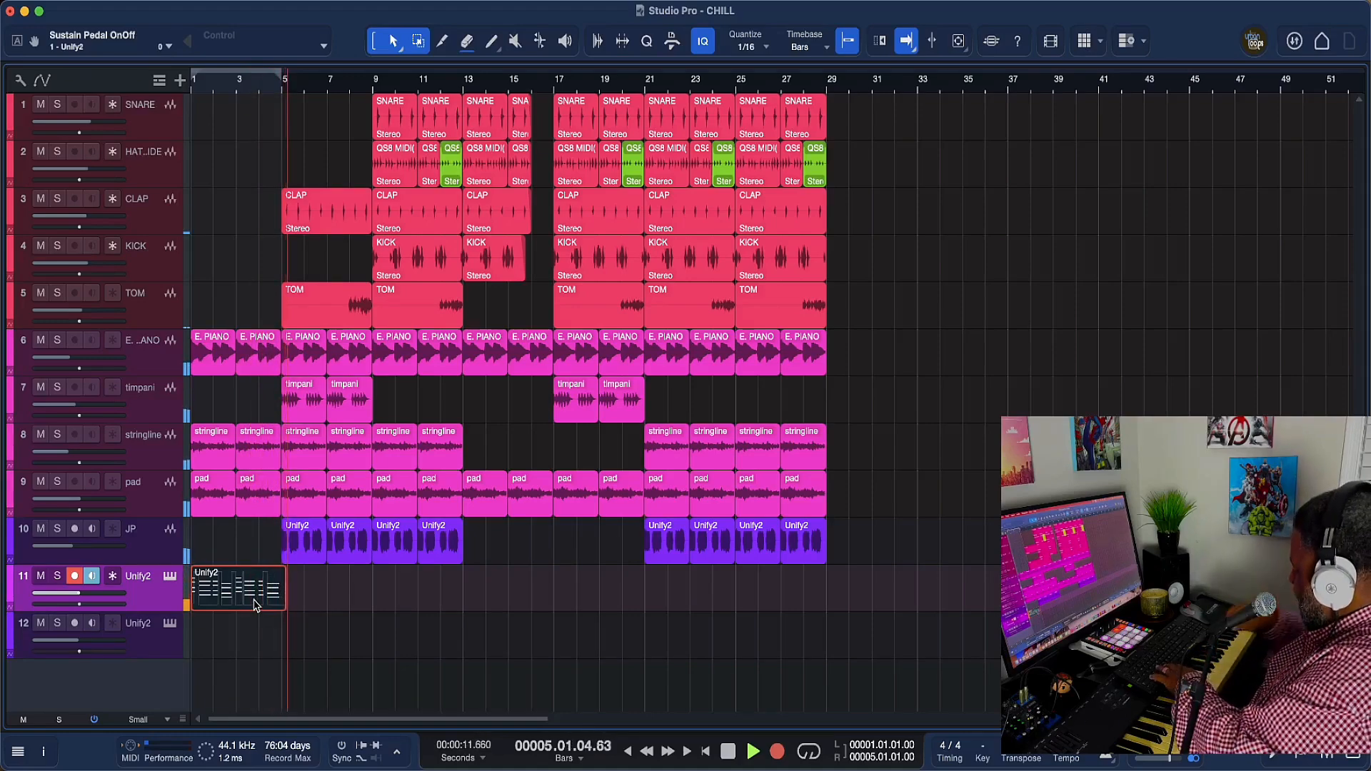
pyautogui.press('space')
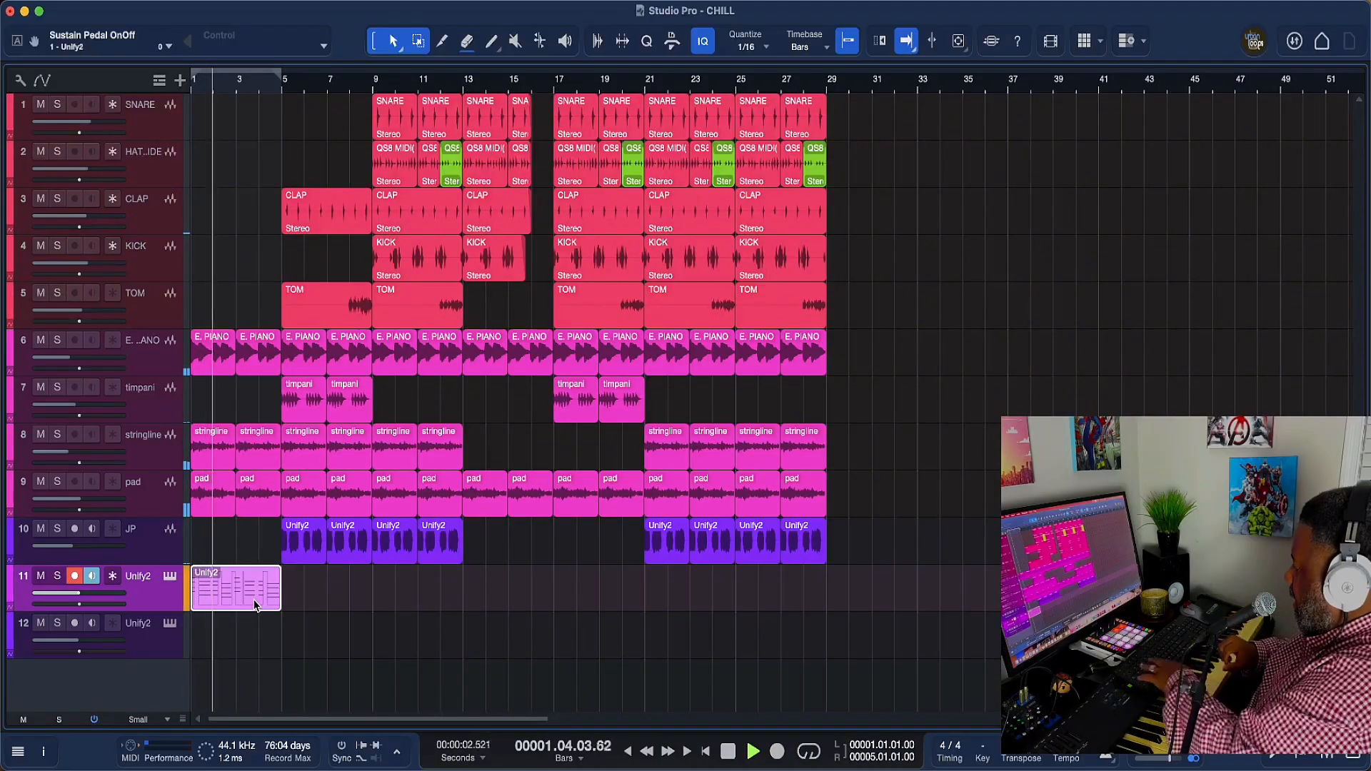
# Step: Open the new pad take in the note editor and move the early four-note chord to start at 3.01.01.00
pyautogui.doubleClick(255, 605)
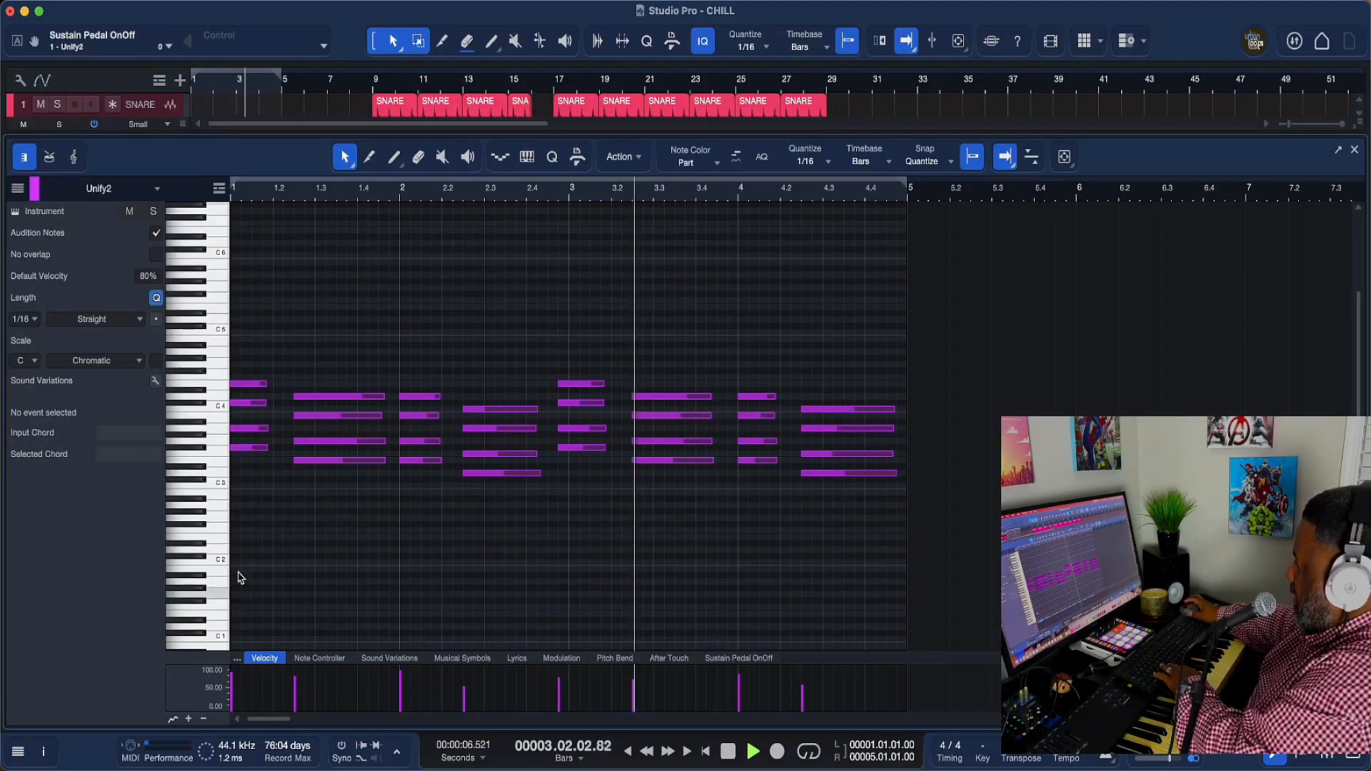
pyautogui.press('space')
pyautogui.moveTo(557, 348); pyautogui.dragTo(621, 503)
pyautogui.moveTo(569, 430); pyautogui.dragTo(577, 430)
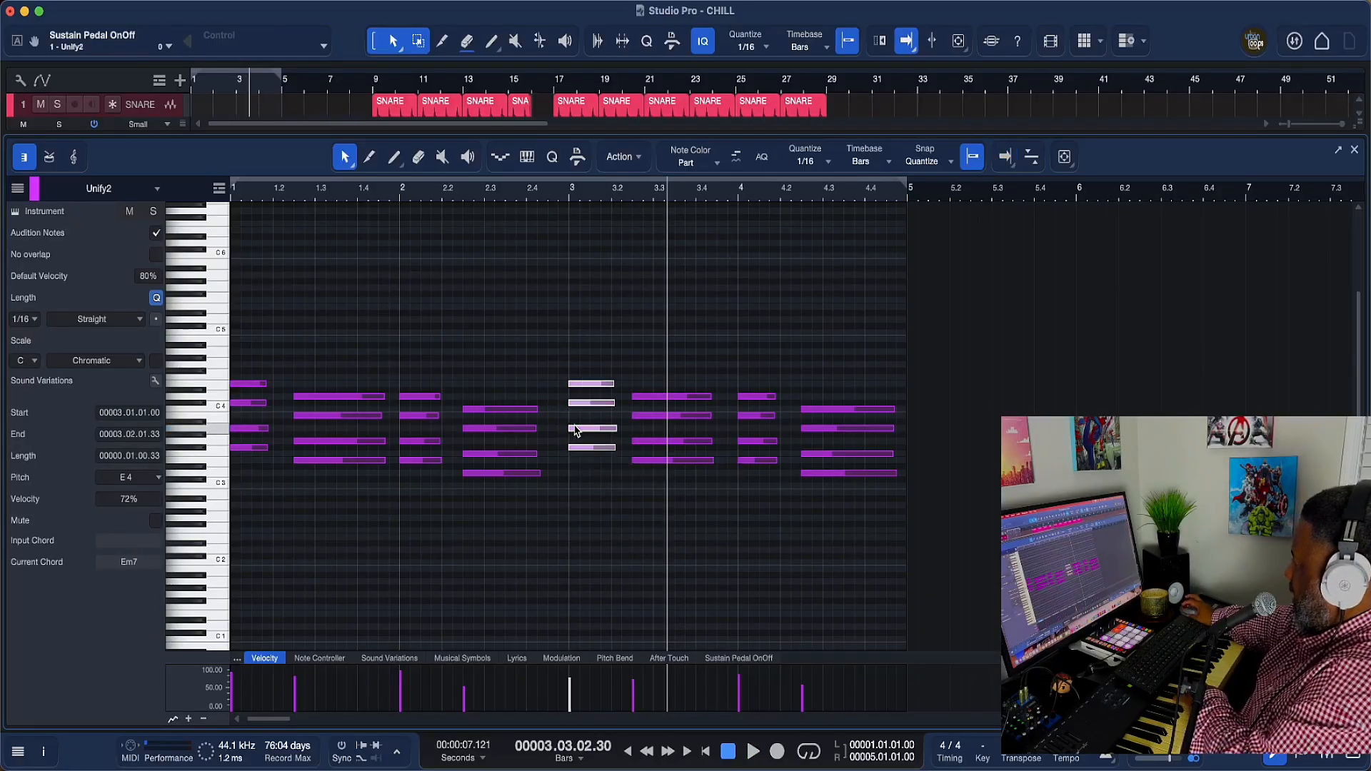
# Step: Play the edited pad part from the start to check the chord timing, and close the note editor
pyautogui.press('Home')
pyautogui.press('space')
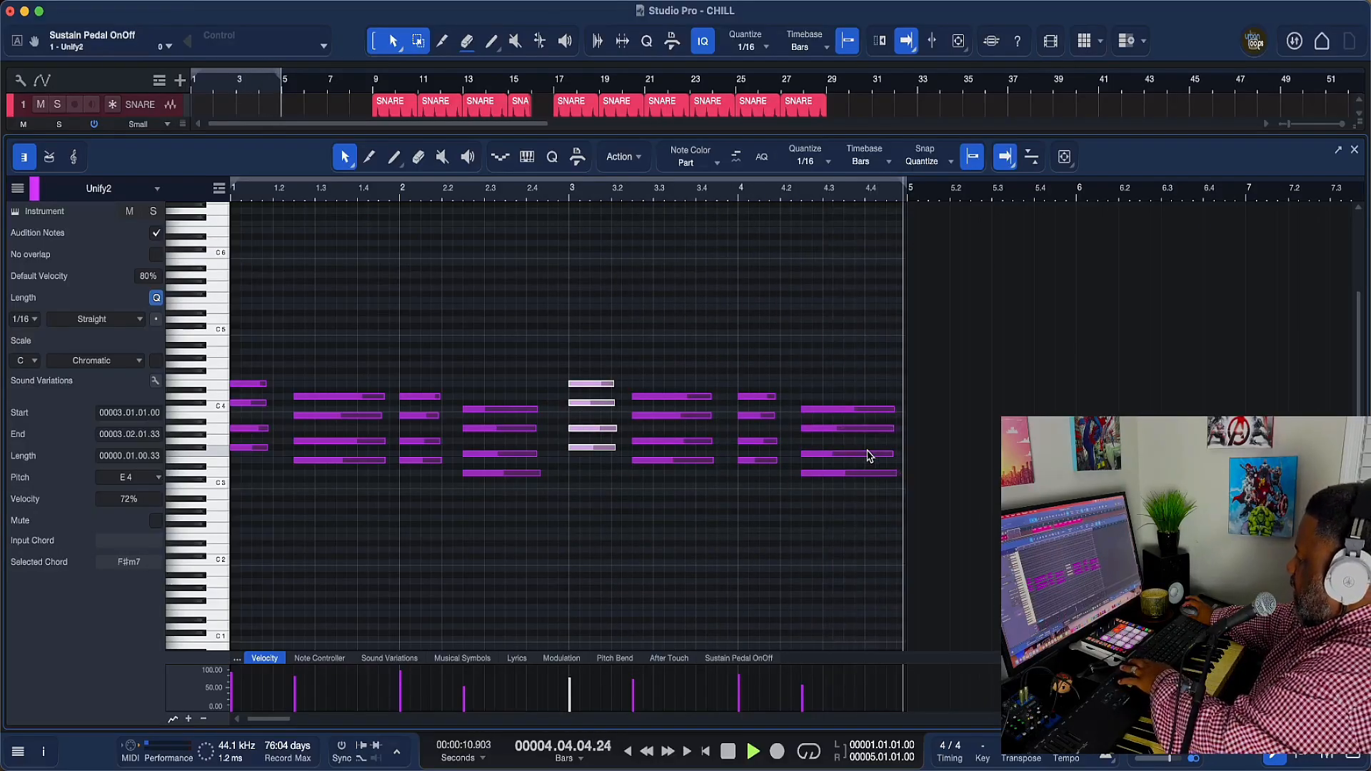
pyautogui.press('space')
pyautogui.press('F2')
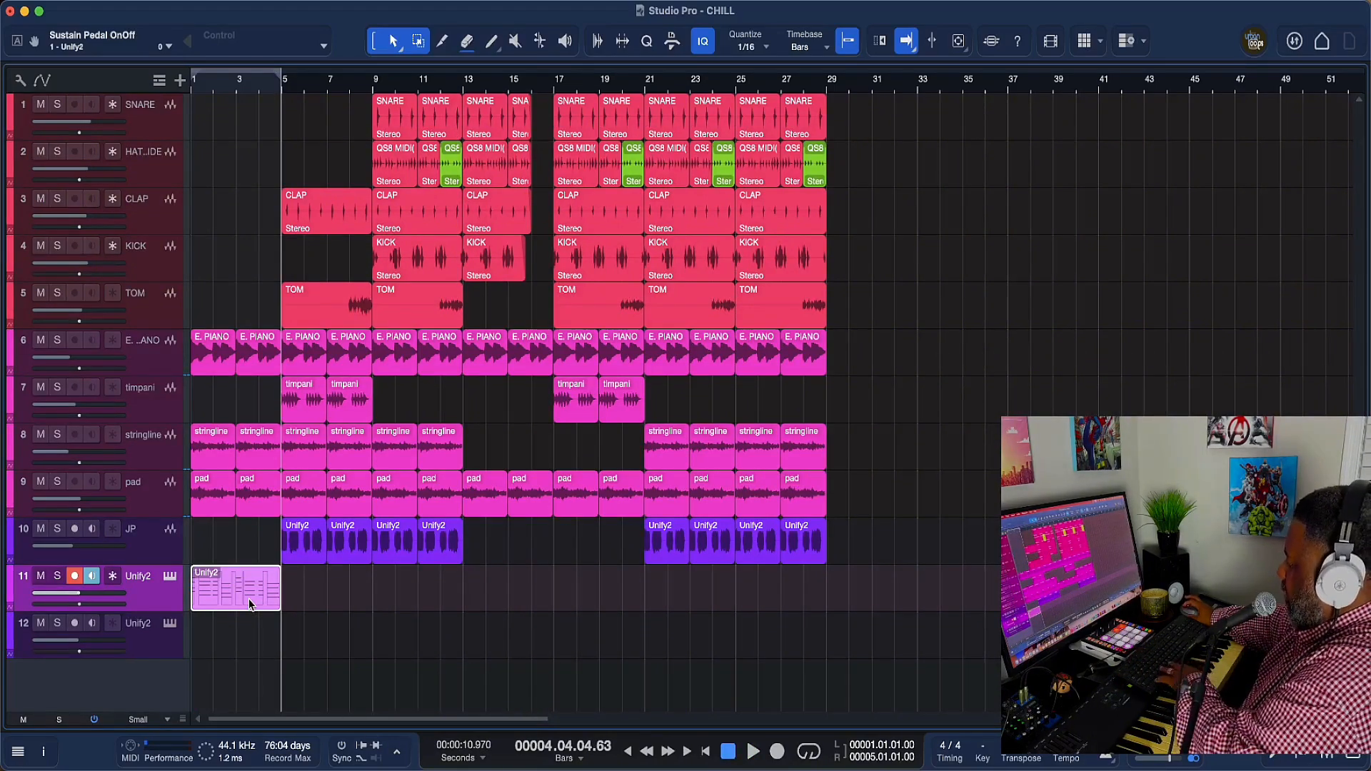
# Step: Bounce the track 11 pad clip to audio and duplicate the bounced clip six times to fill the arrangement to bar 29
pyautogui.press('super+b')
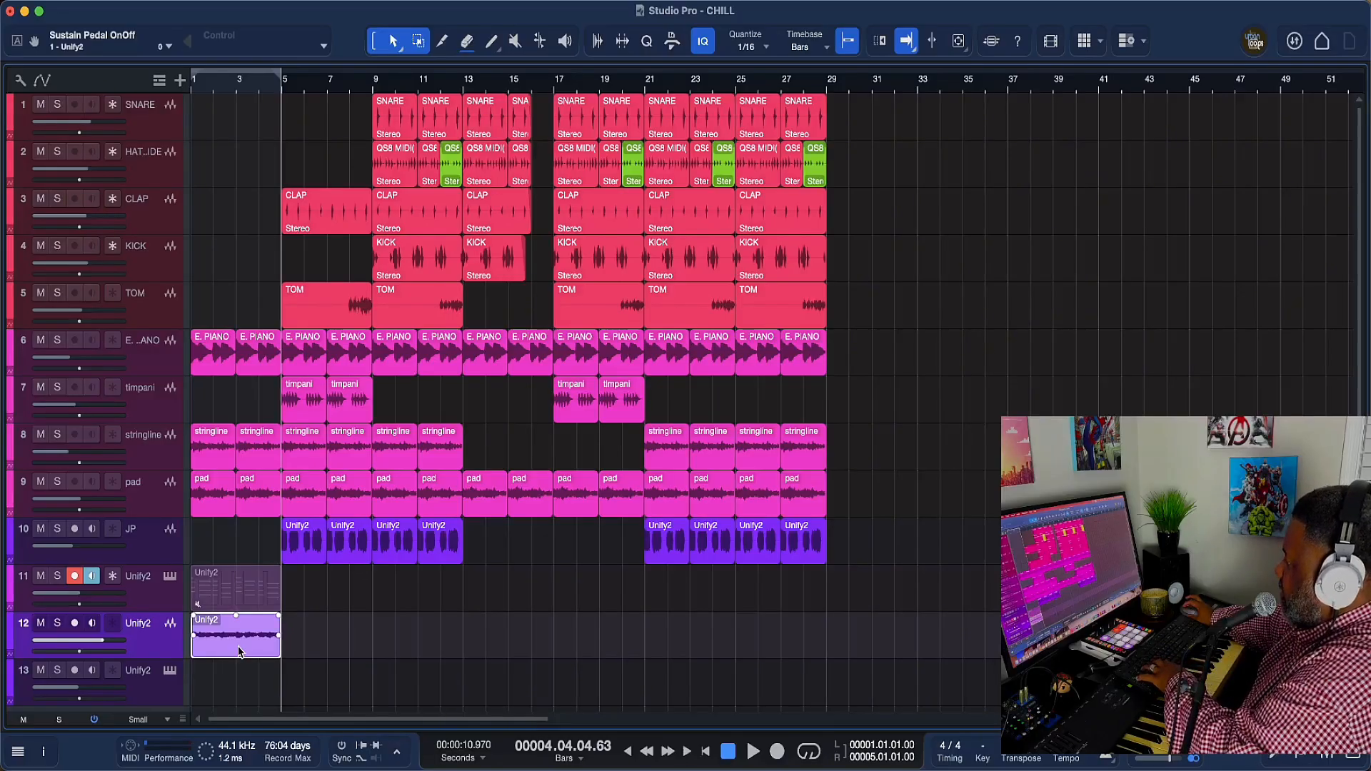
pyautogui.press('d')
pyautogui.press('d')
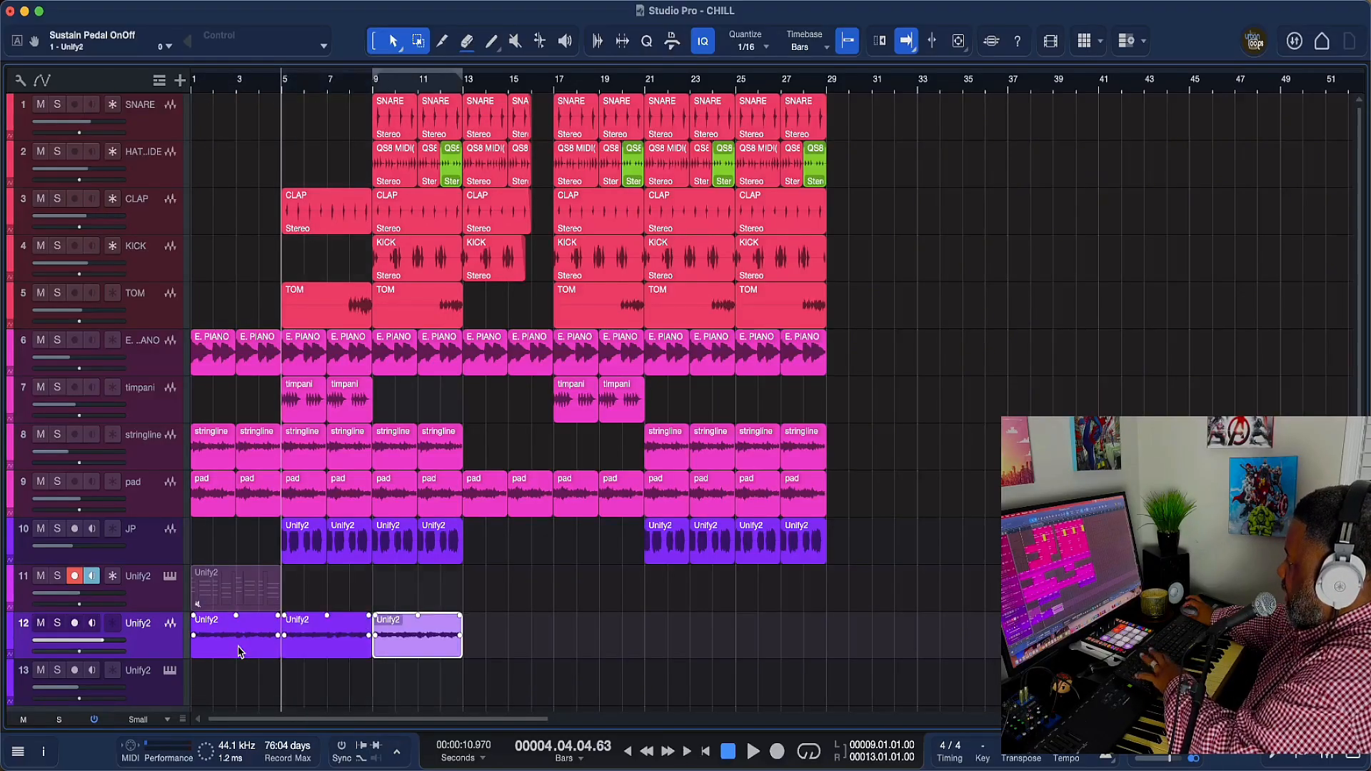
pyautogui.press('d')
pyautogui.press('d')
pyautogui.press('d')
pyautogui.press('d')
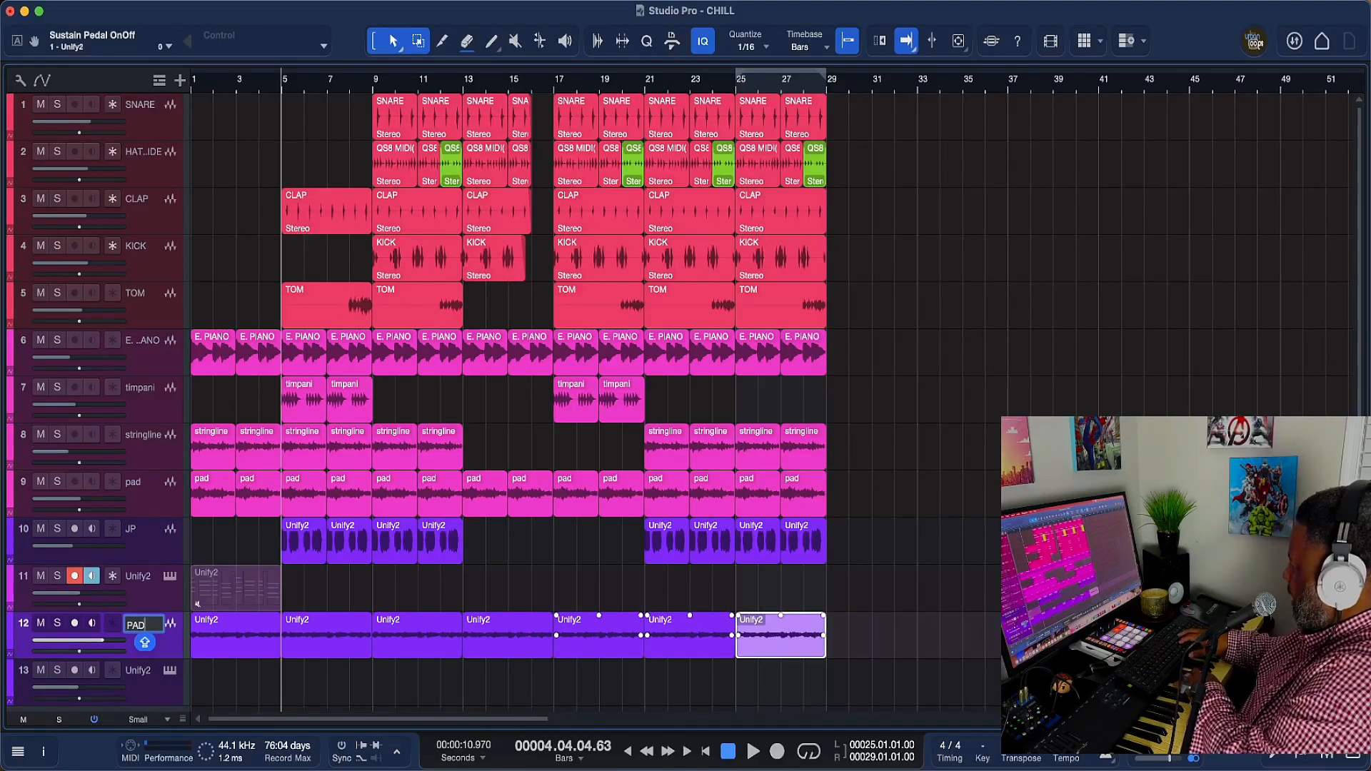
# Step: Name the bounced track PAD and lower its level to -15.4 dB in the mixer while playing from the start
pyautogui.press('Home')
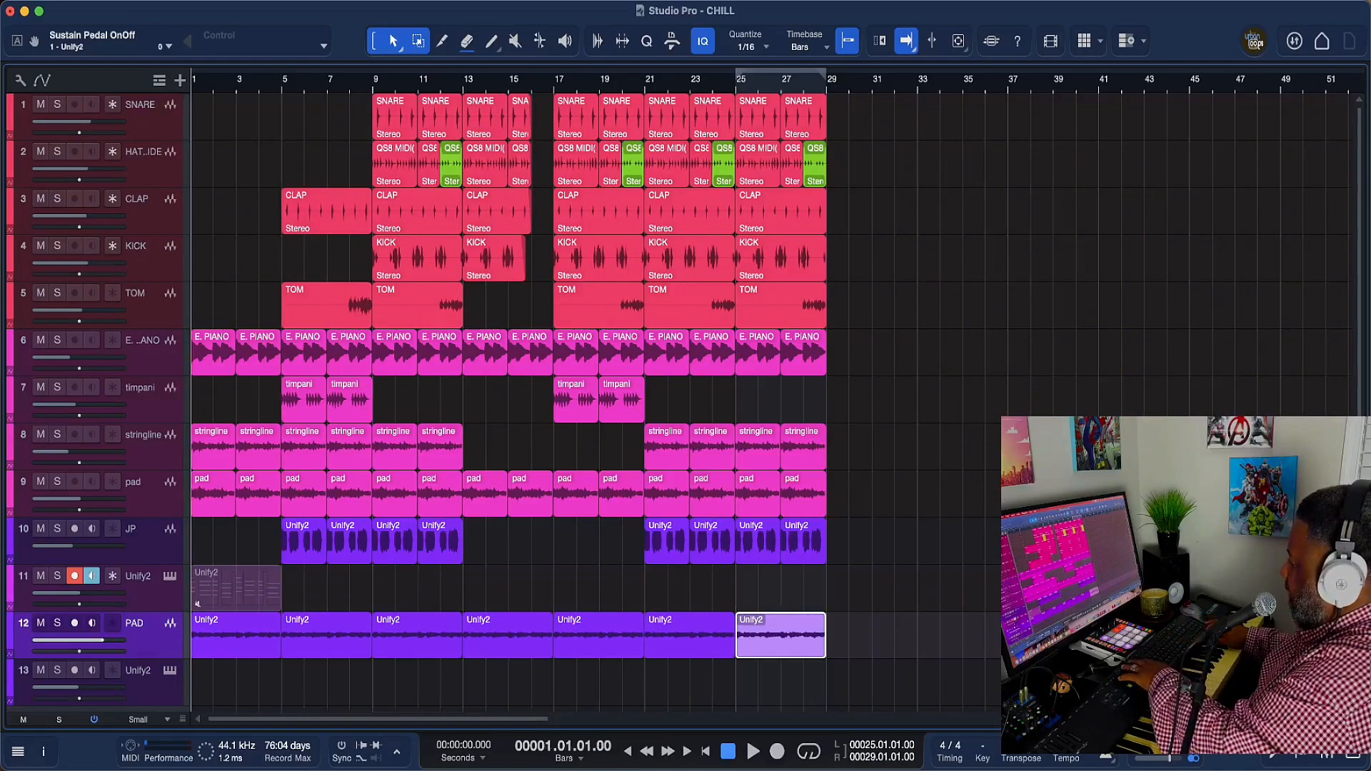
pyautogui.press('F3')
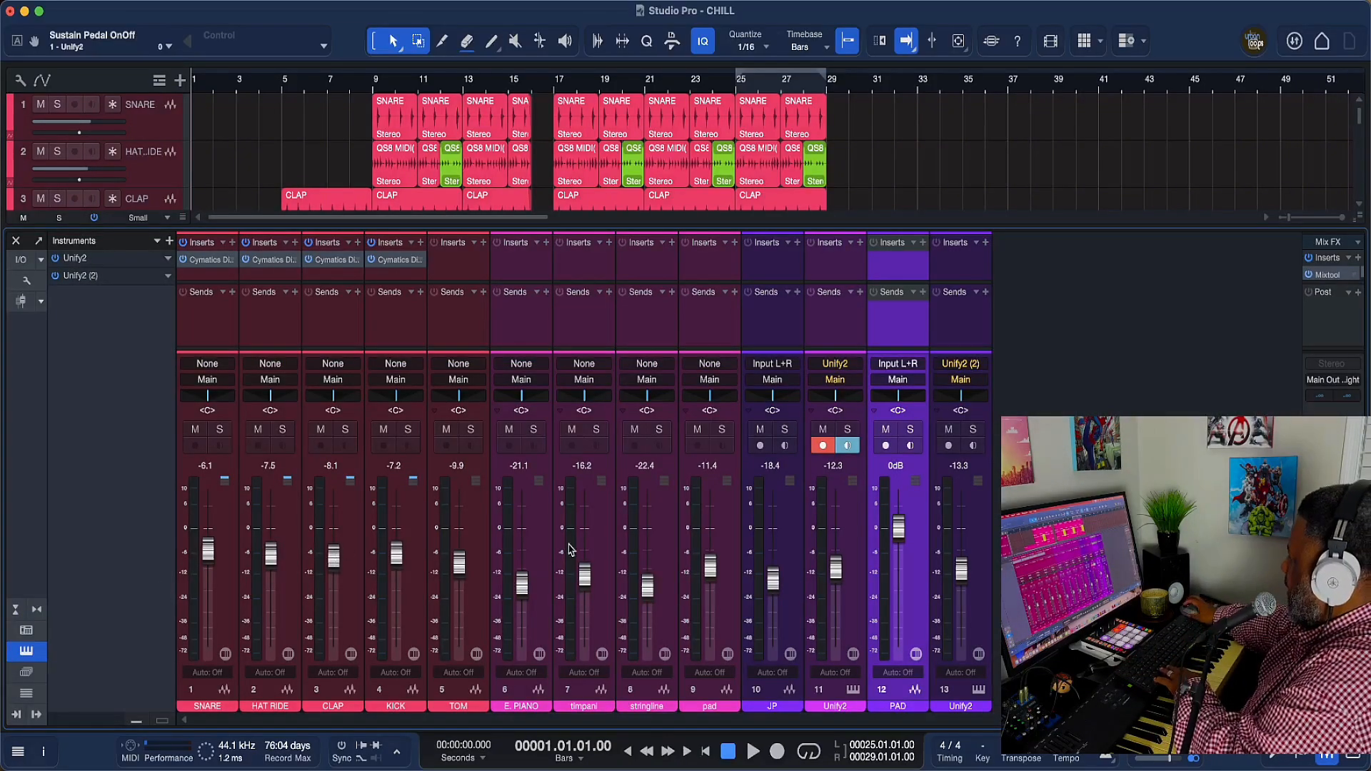
pyautogui.press('space')
pyautogui.moveTo(904, 536); pyautogui.dragTo(907, 557)
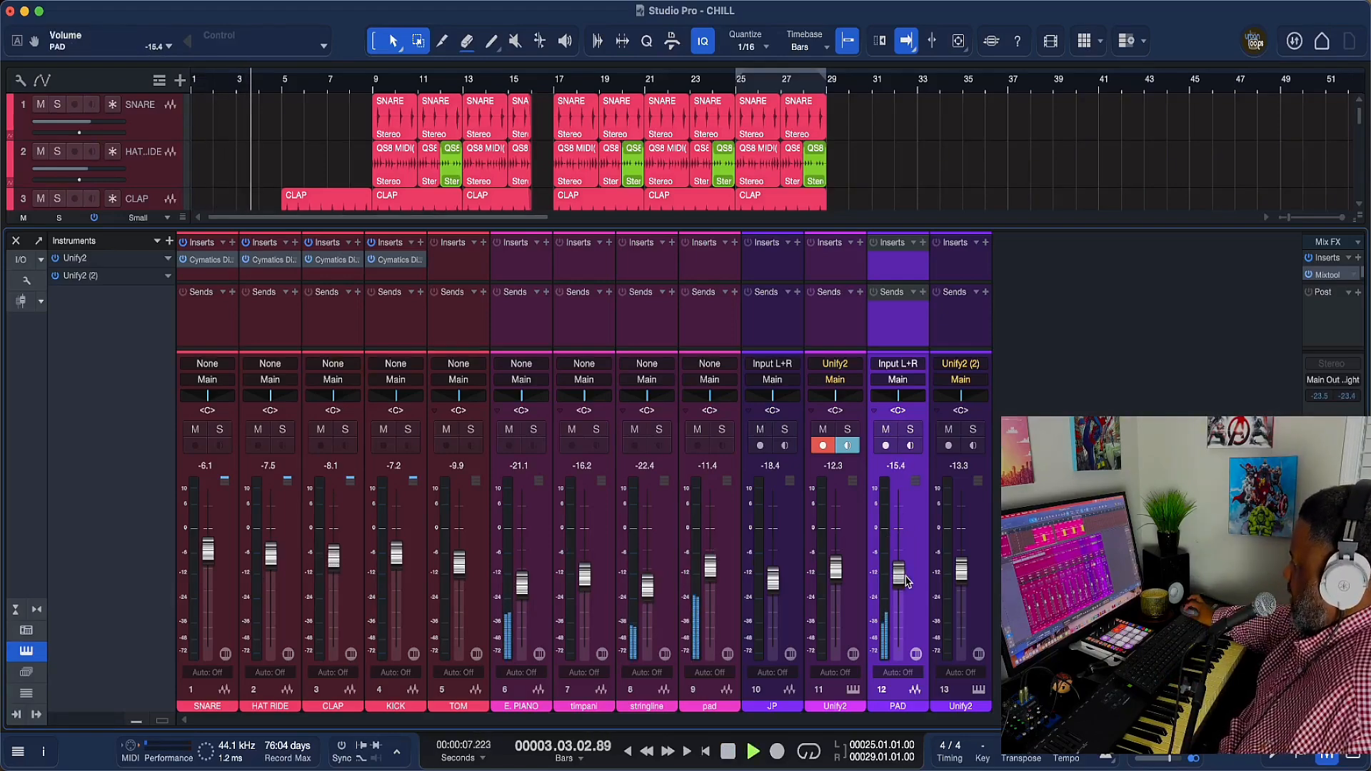
pyautogui.press('F3')
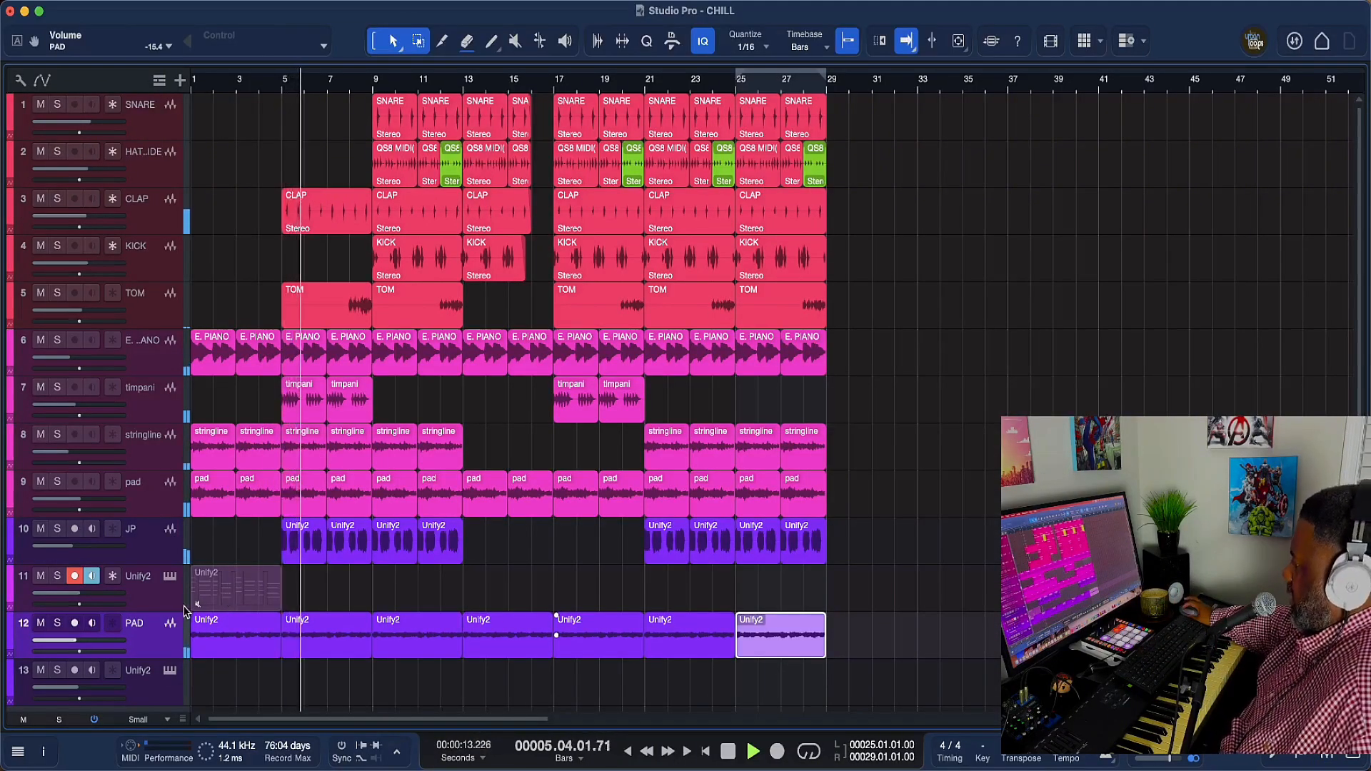
# Step: Remove the spare Unify2 track 13 and delete the muted pad clip from track 11
pyautogui.click(169, 697)
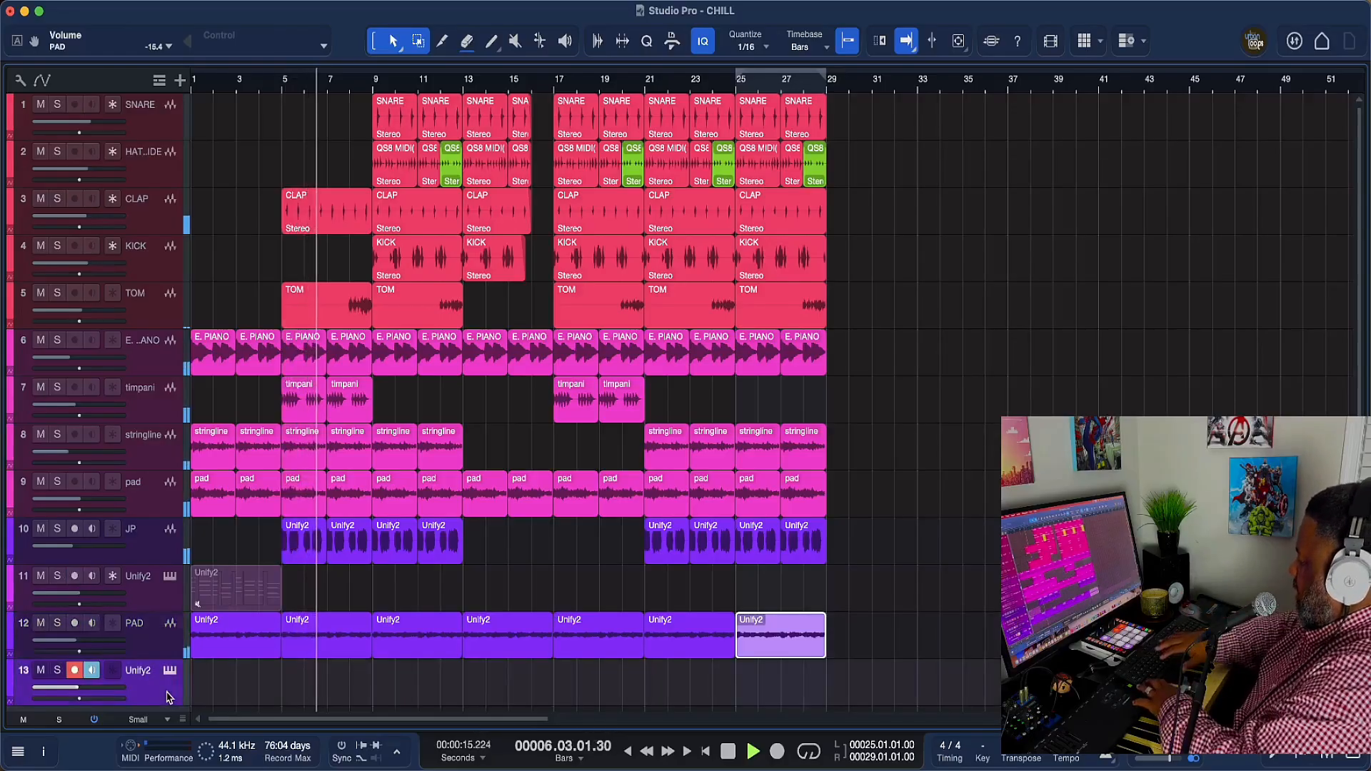
pyautogui.hotkey('shift', 't')
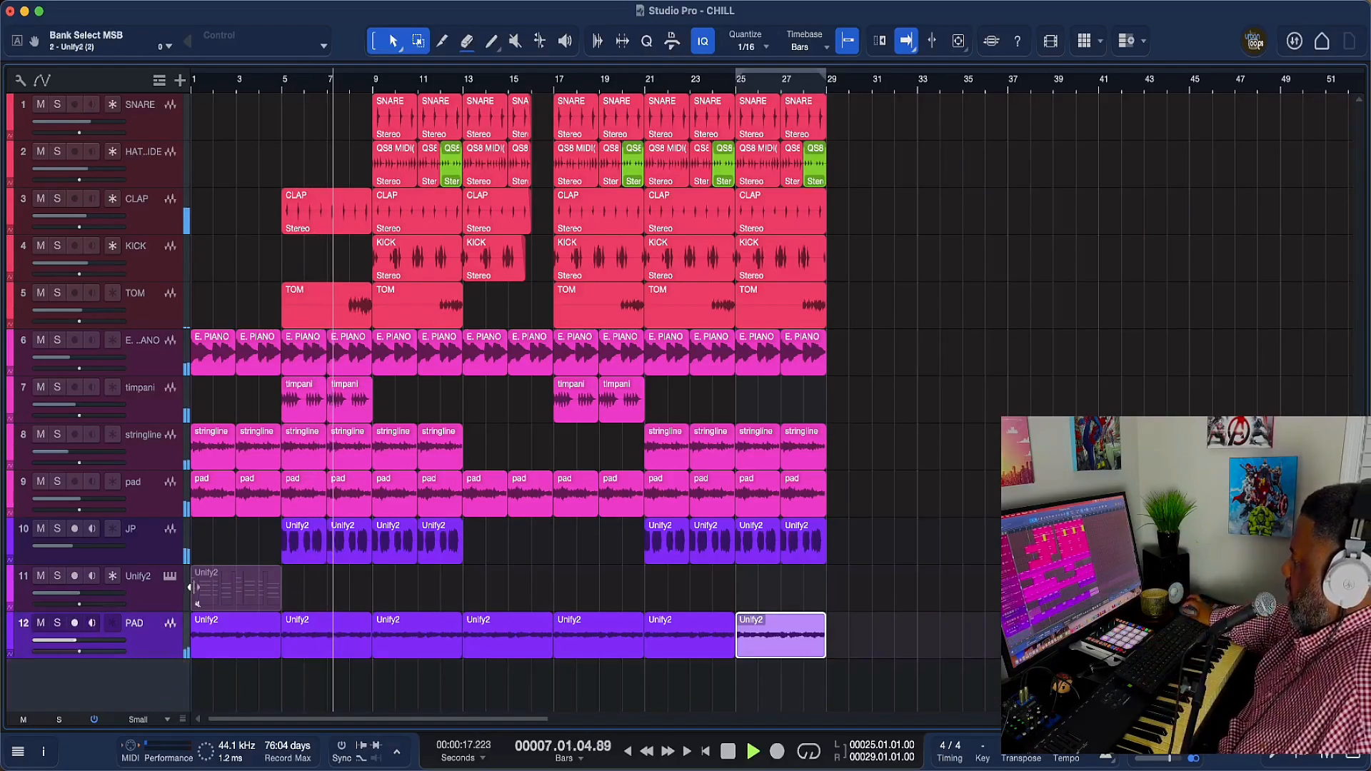
pyautogui.click(241, 598)
pyautogui.press('Delete')
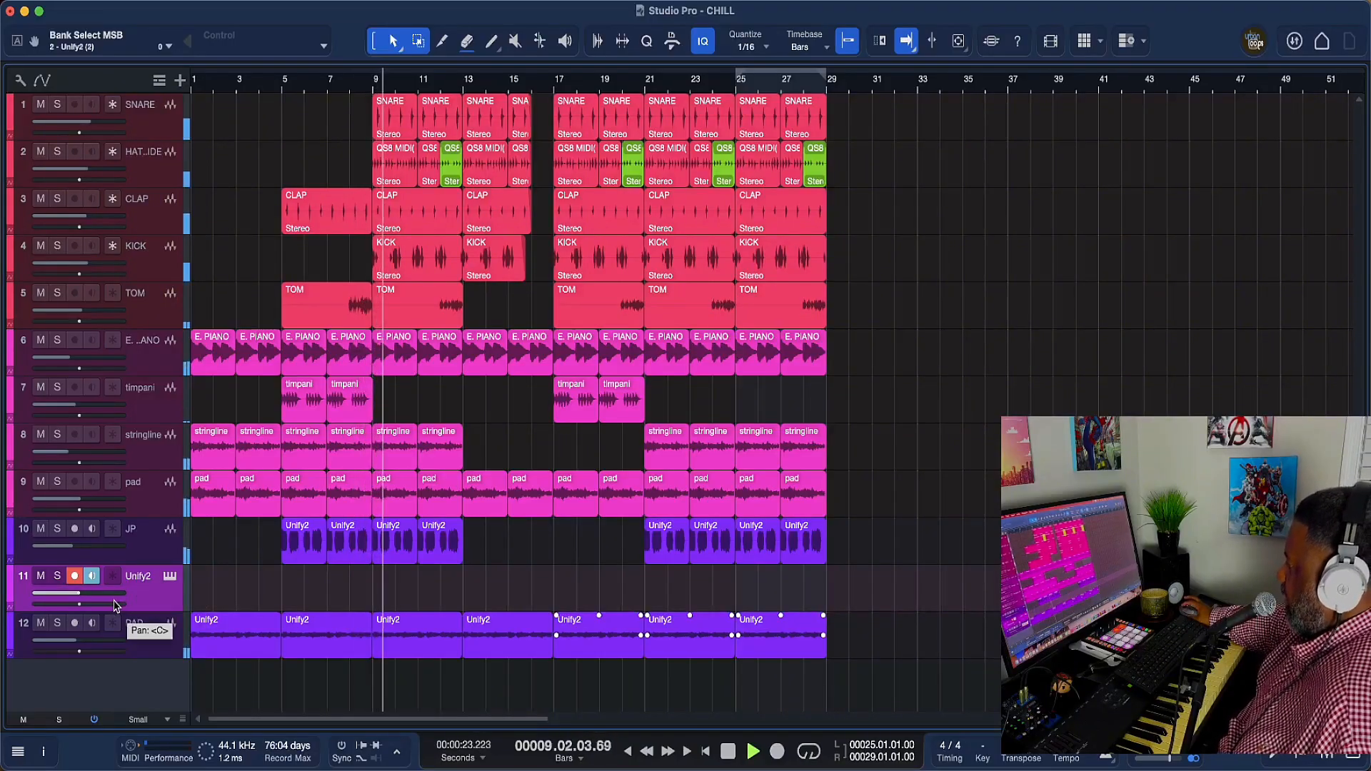
# Step: Move the PAD track directly below the pad track 9, and play track 9 soloed
pyautogui.press('space')
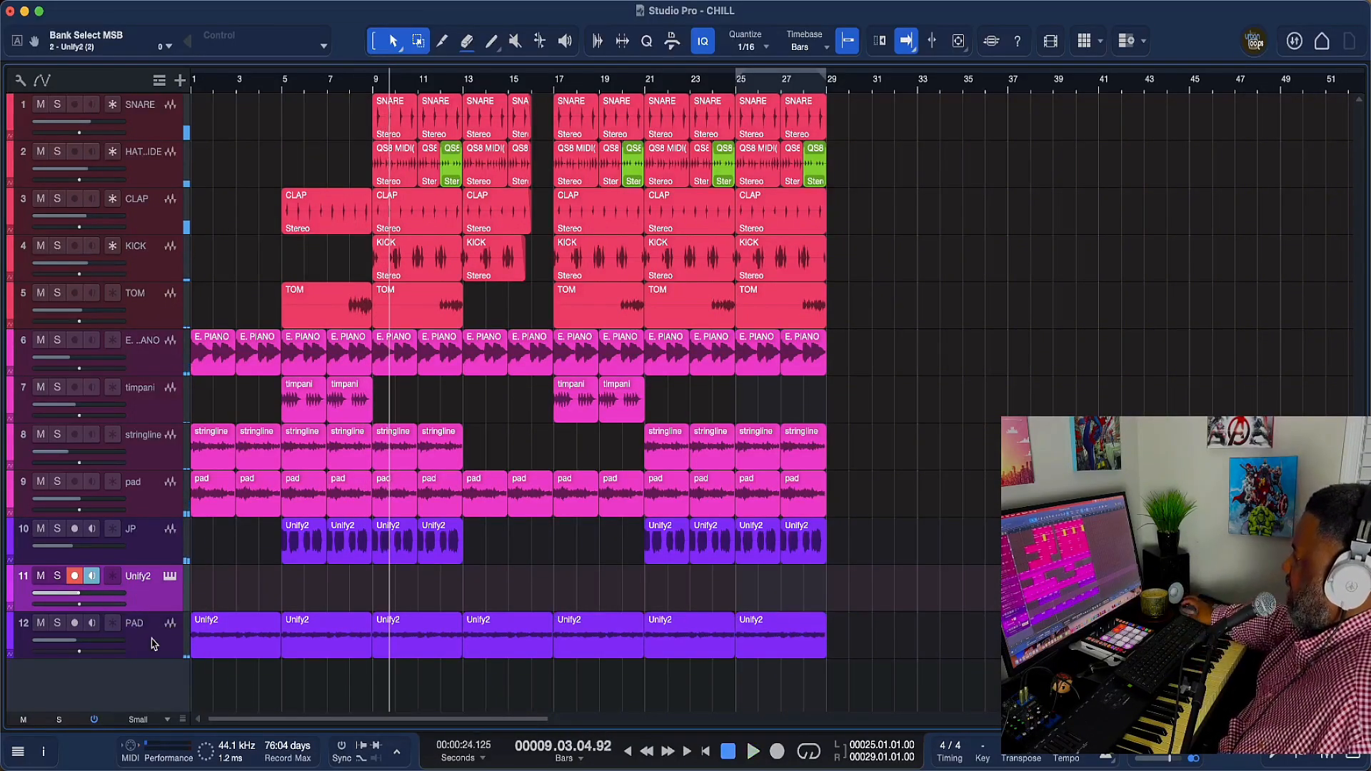
pyautogui.moveTo(157, 644); pyautogui.dragTo(154, 516)
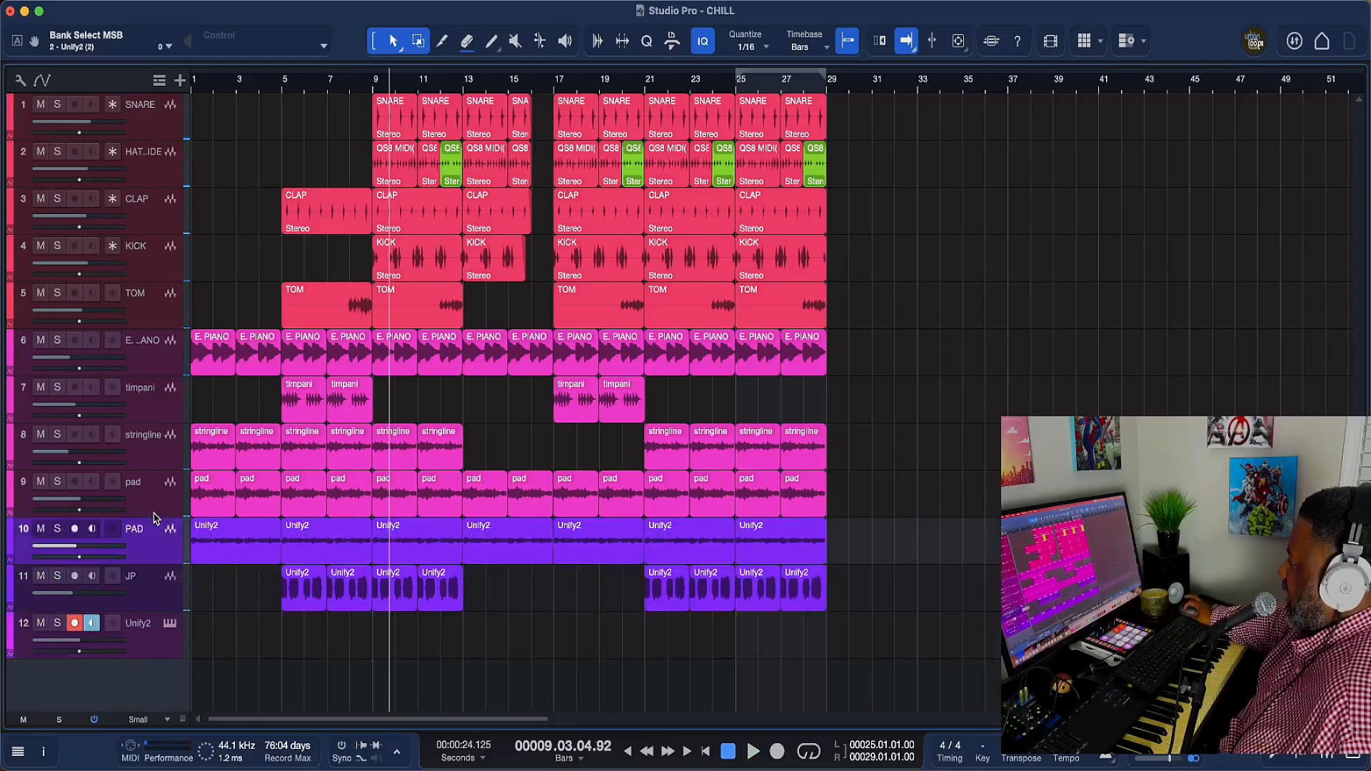
pyautogui.click(57, 483)
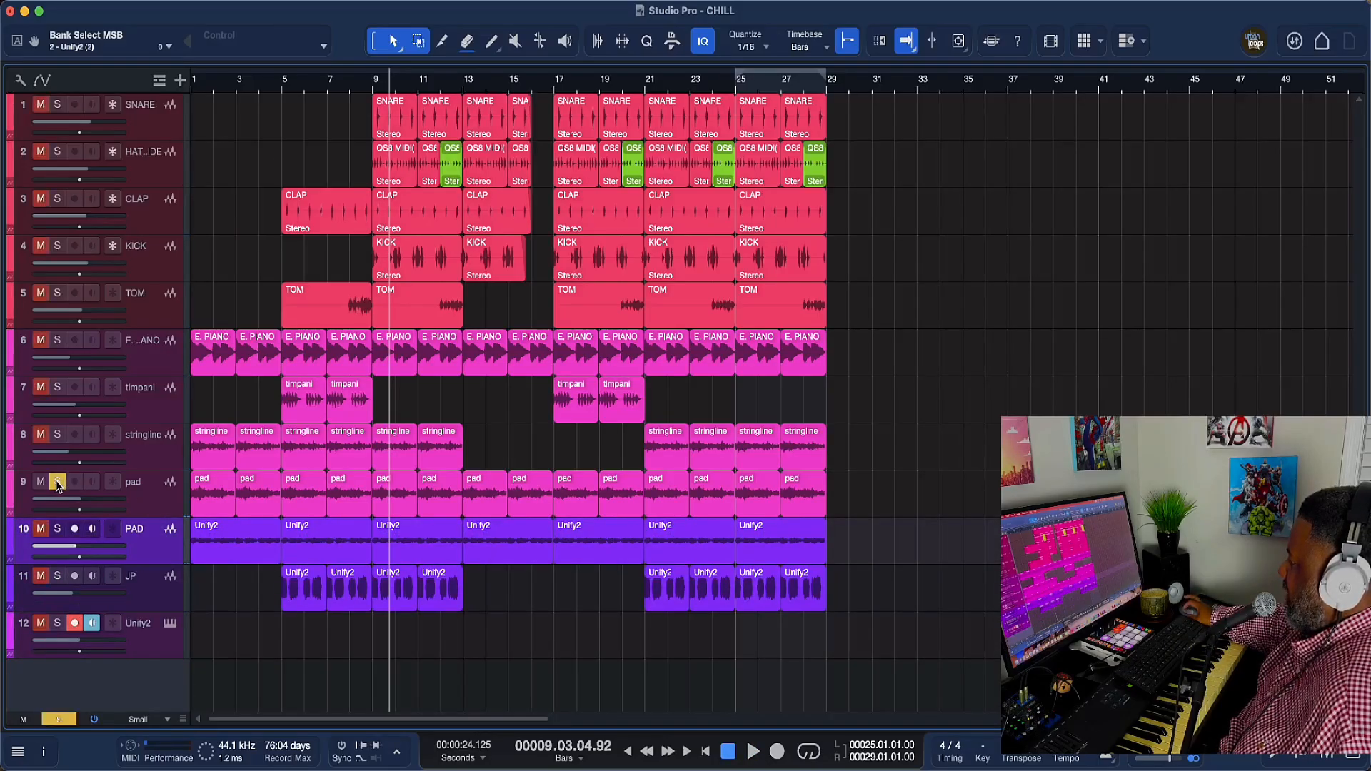
pyautogui.click(372, 83)
pyautogui.press('space')
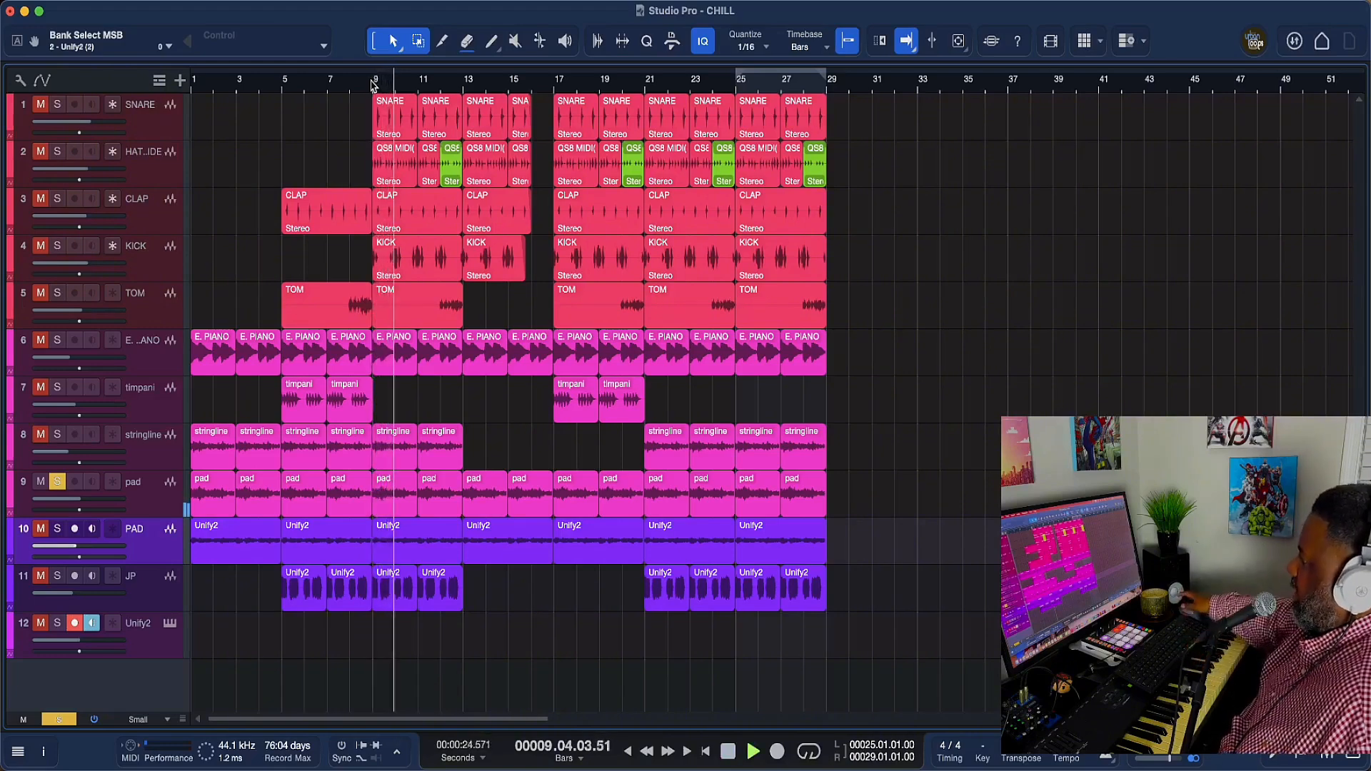
# Step: Solo the PAD track alongside track 9, lower its volume to -21.7 dB, and clear the solos
pyautogui.click(58, 528)
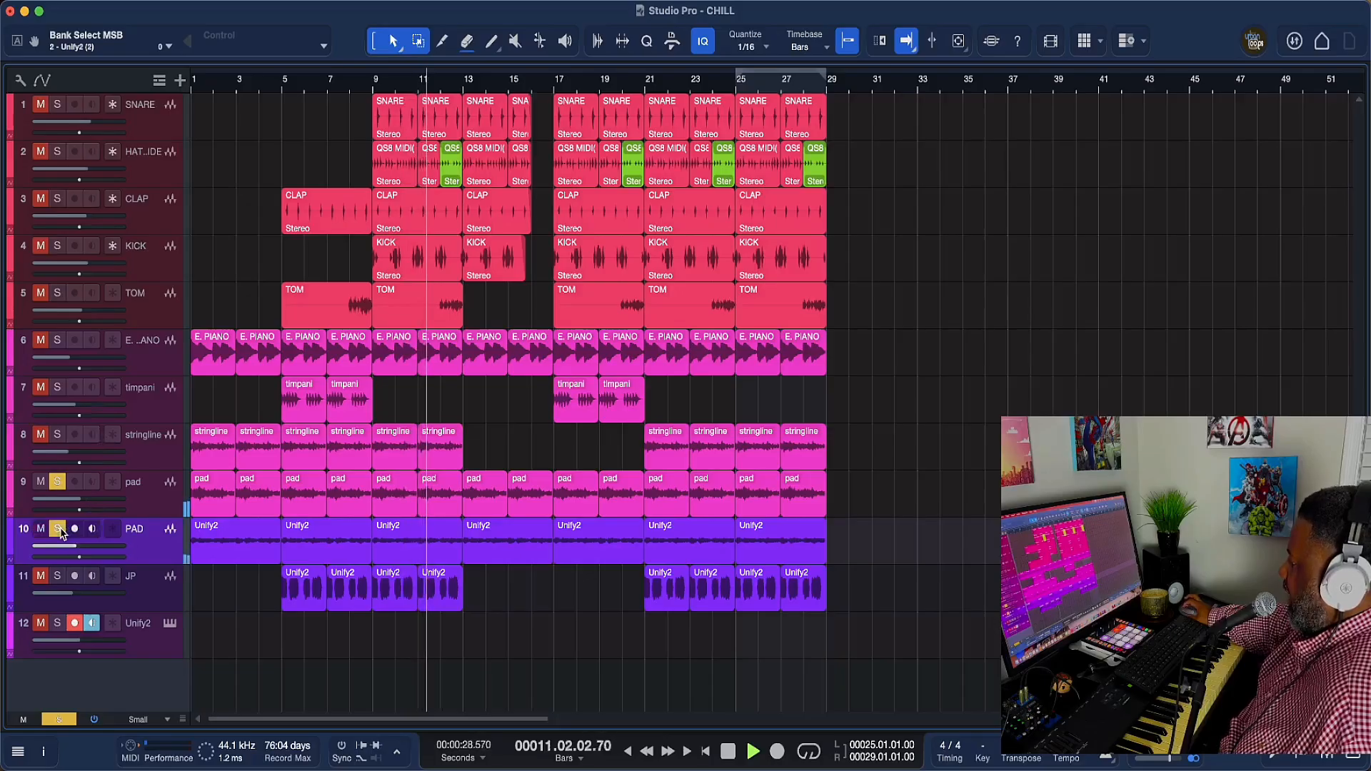
pyautogui.click(76, 547)
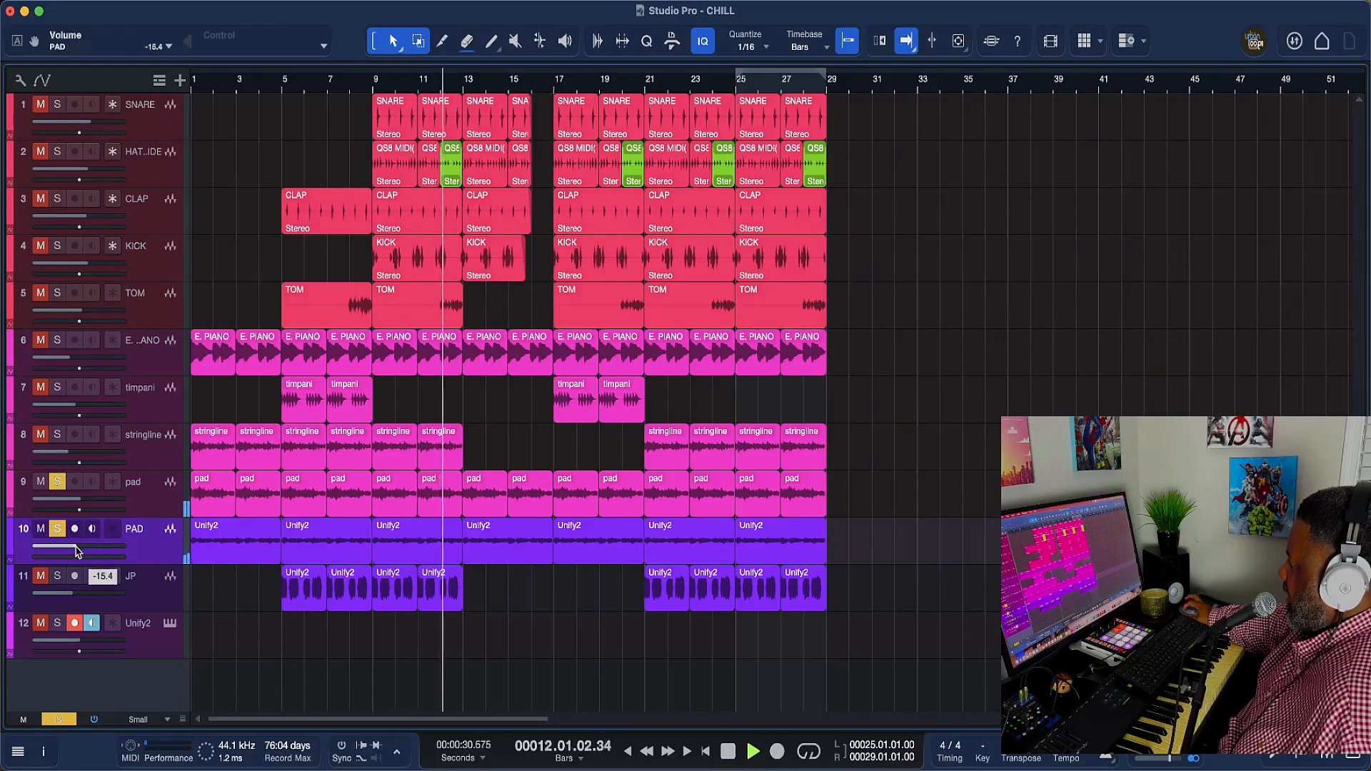
pyautogui.moveTo(77, 551); pyautogui.dragTo(70, 551)
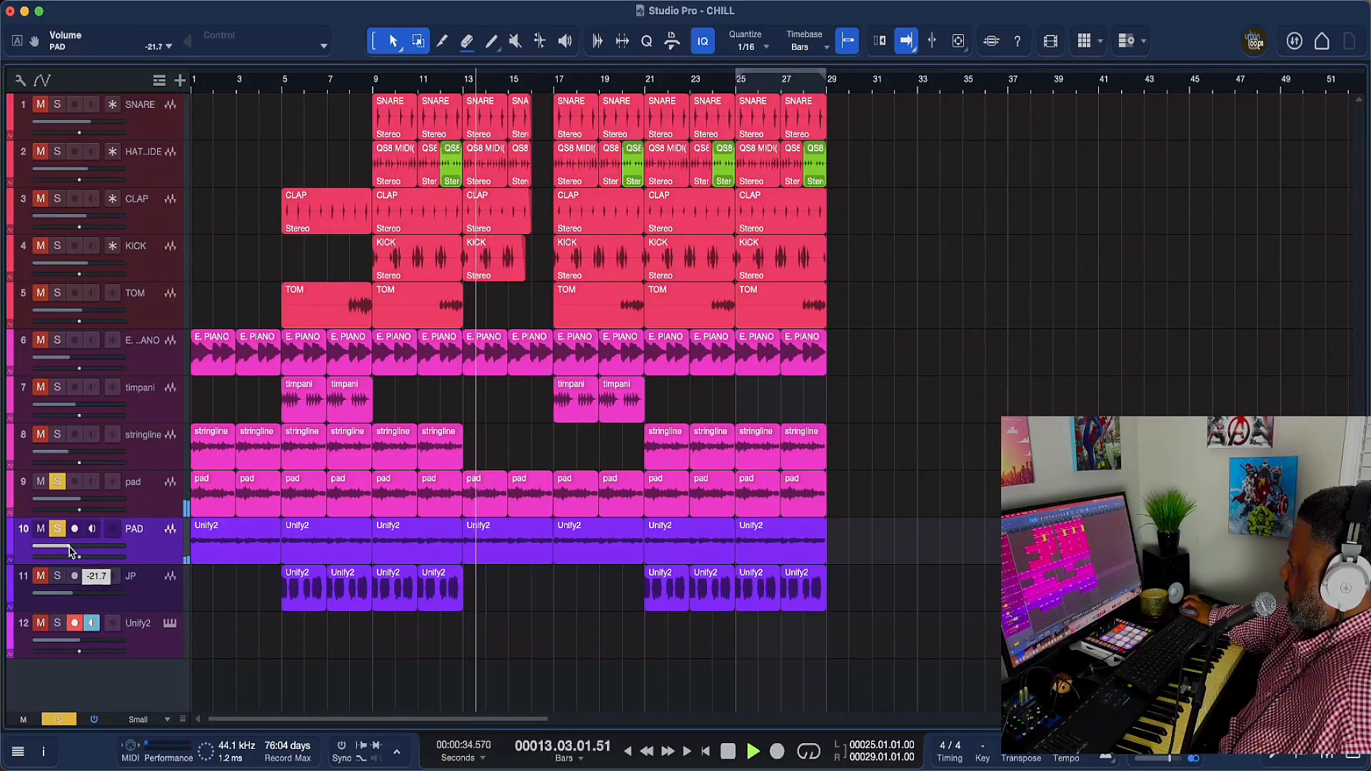
pyautogui.press('space')
pyautogui.click(66, 721)
# Step: Load the BASS - Stereo Snap patch in the Unify2 instrument on track 12
pyautogui.click(158, 643)
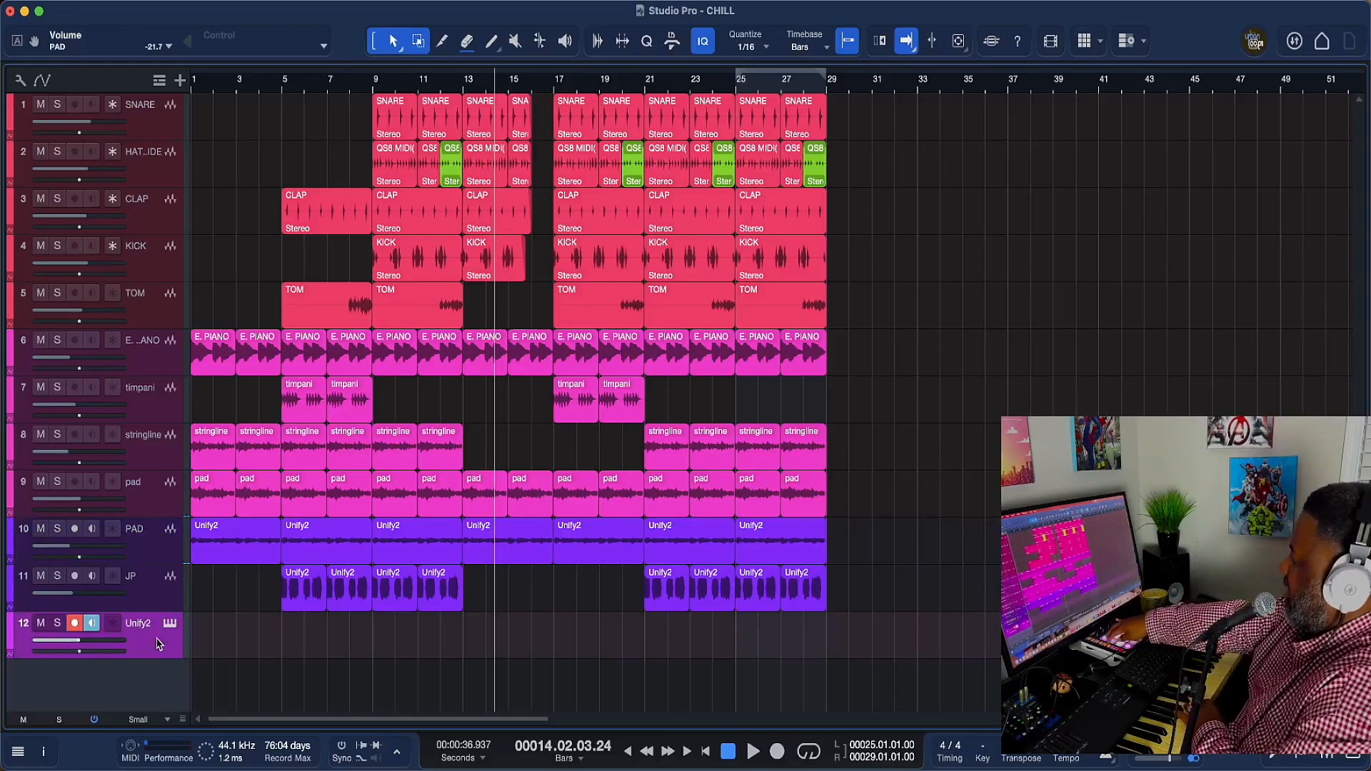
pyautogui.click(170, 624)
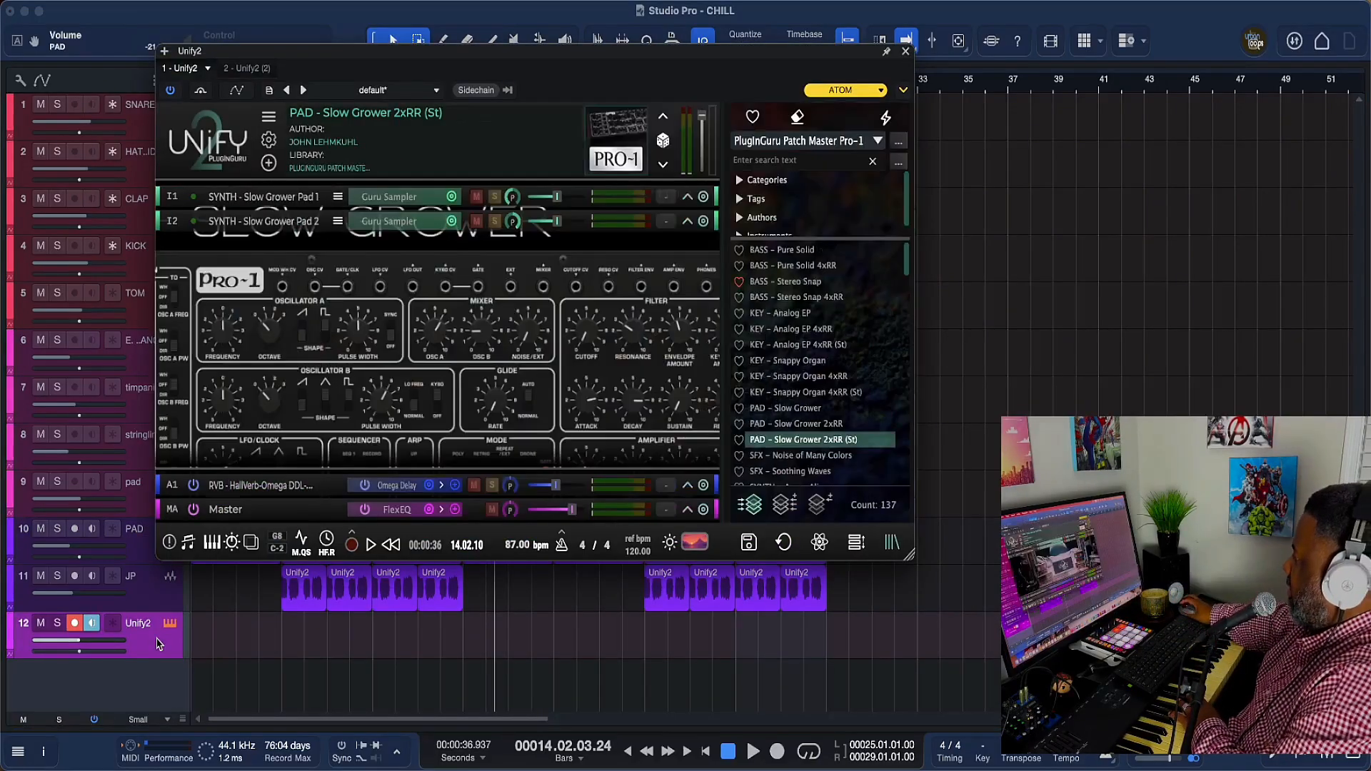
pyautogui.click(807, 283)
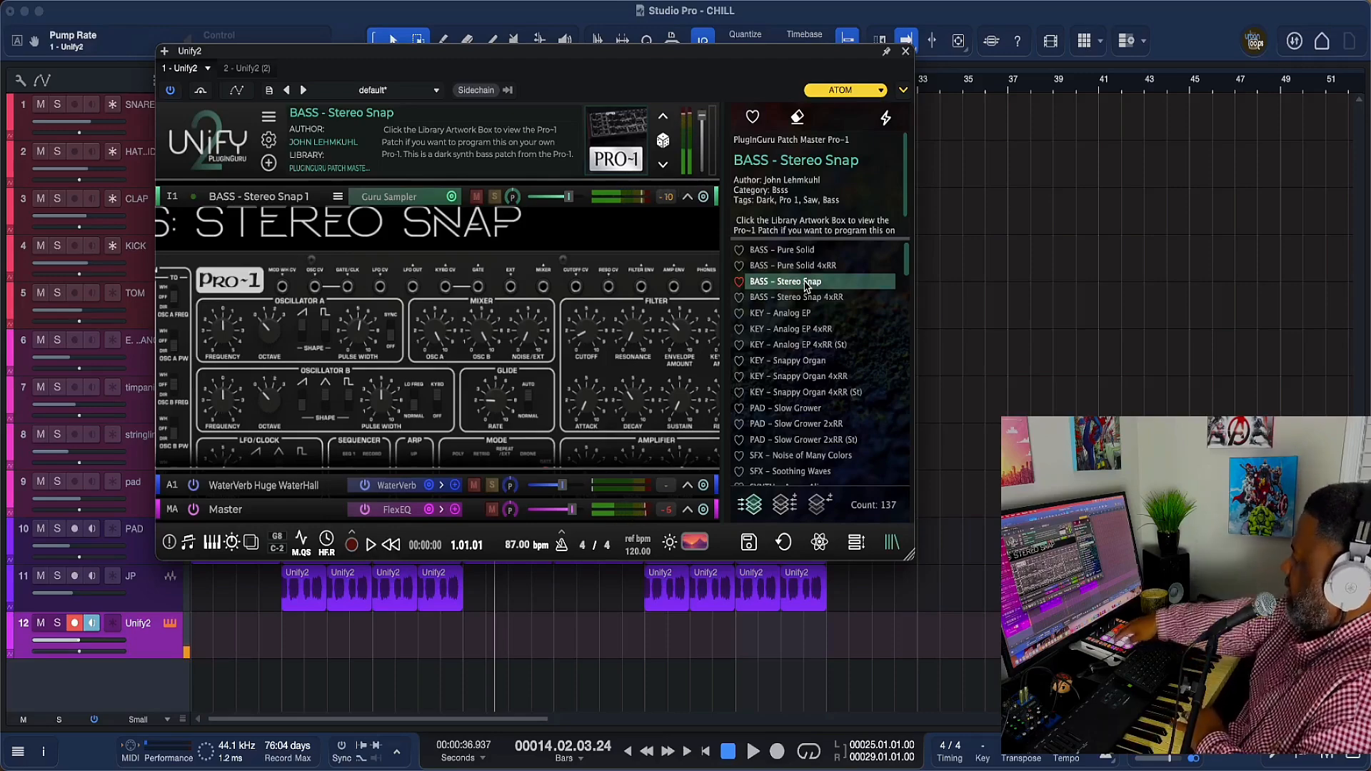
# Step: Play from the start and record a bass part on Unify2 track 12, keeping the clip from bar 9 to bar 29
pyautogui.press('Escape')
pyautogui.press(',')
pyautogui.press('space')
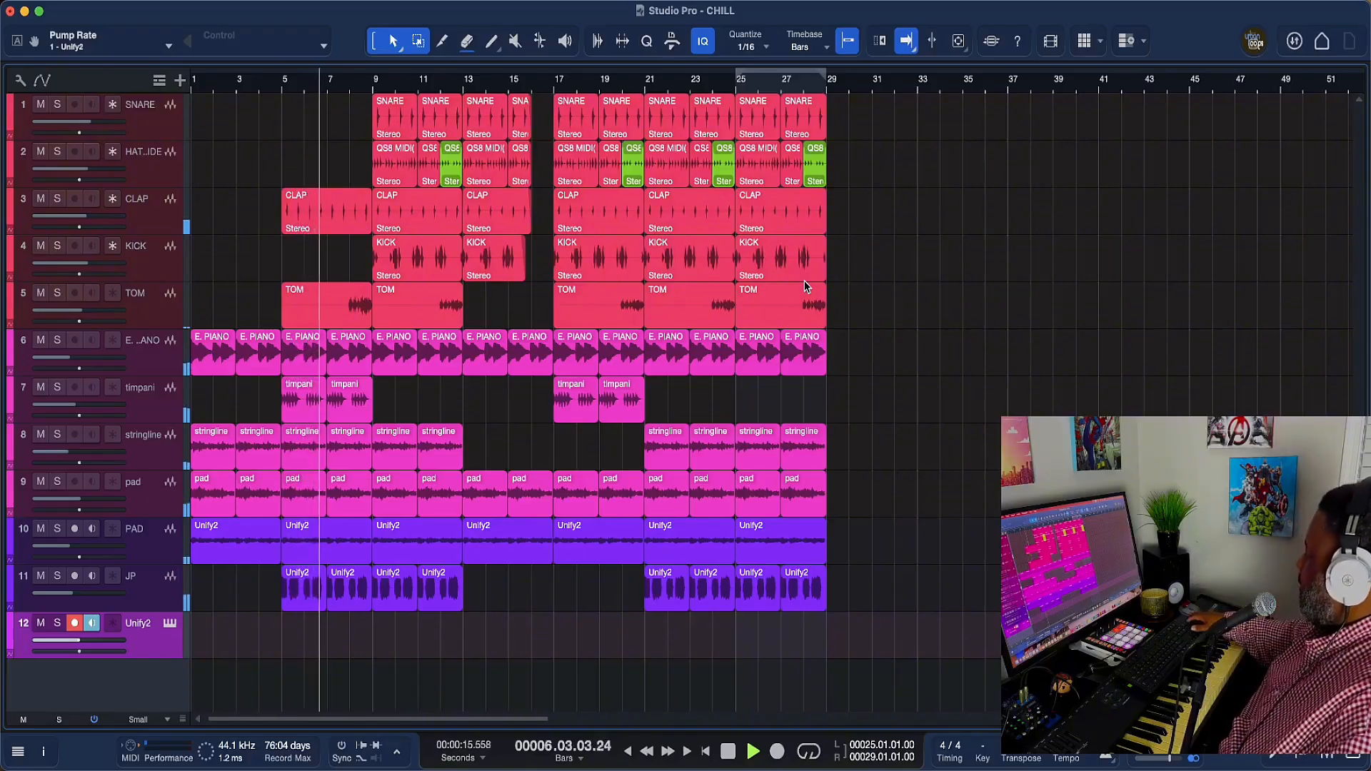
pyautogui.press('KP_Multiply')
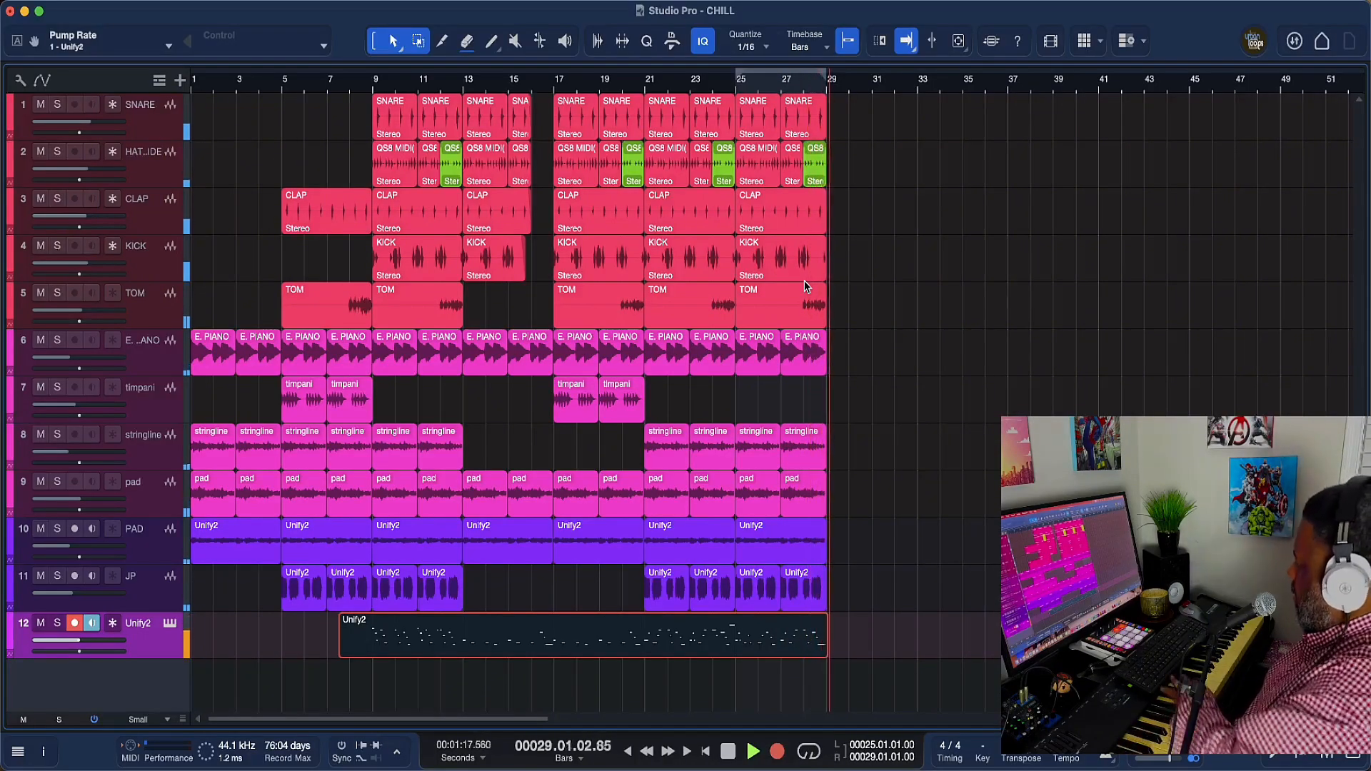
pyautogui.press('space')
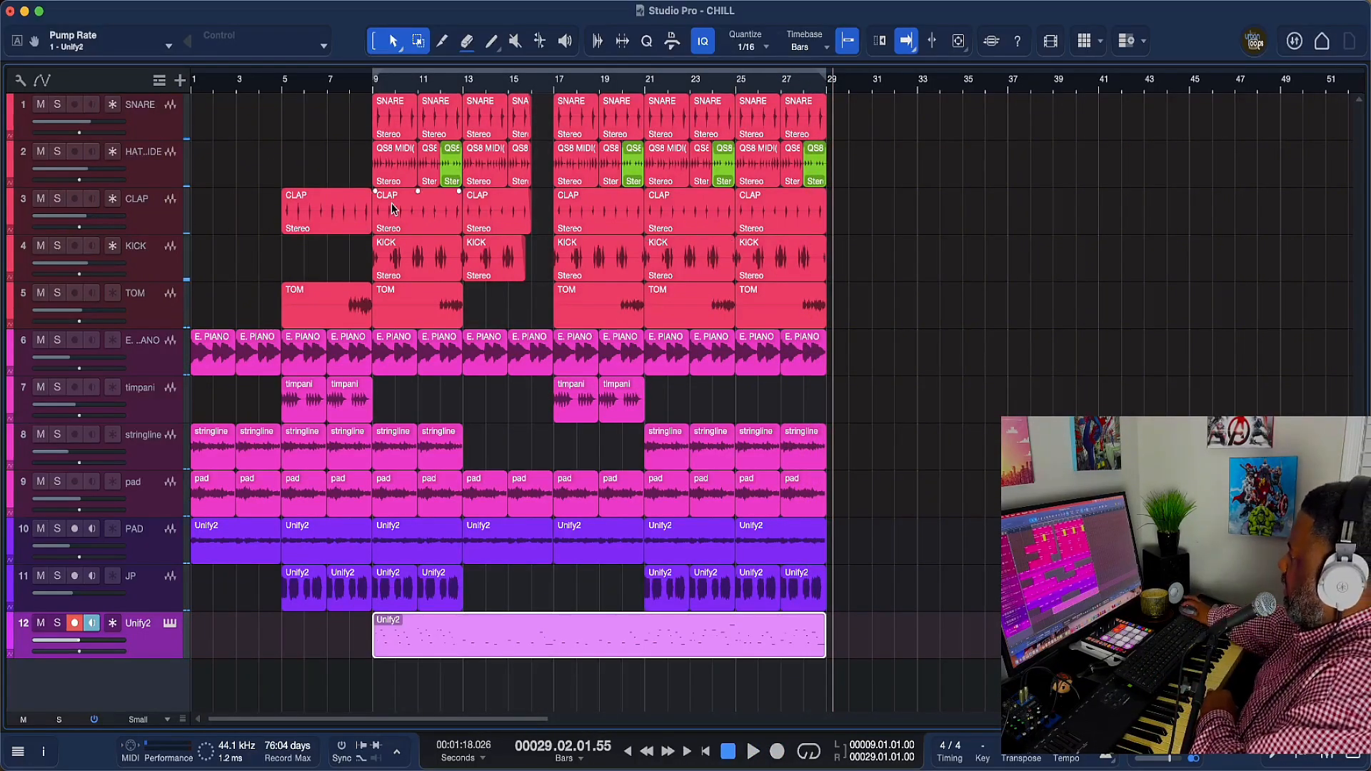
# Step: Play the song with the recorded bass part, review the BASS - Stereo Snap patch on track 12, and return to the start
pyautogui.press('space')
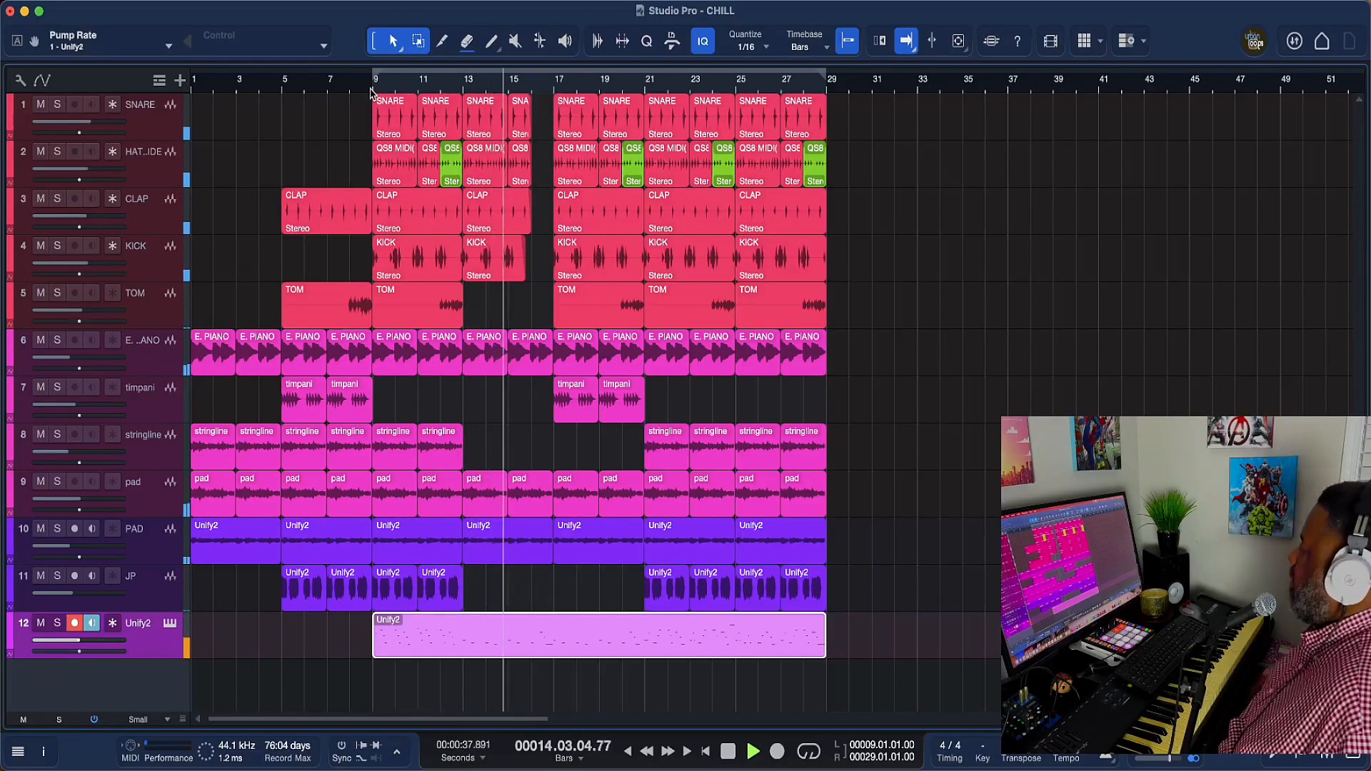
pyautogui.click(170, 625)
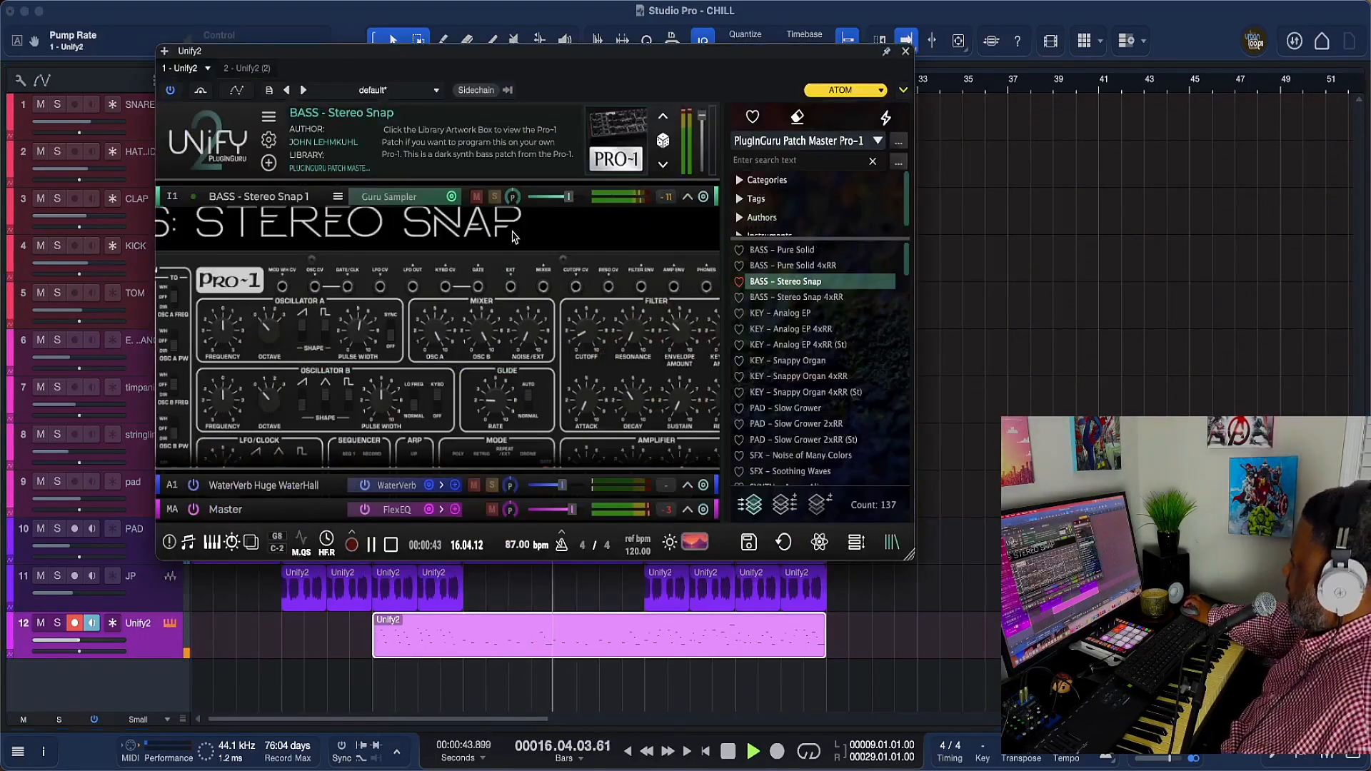
pyautogui.moveTo(645, 55); pyautogui.dragTo(572, 57)
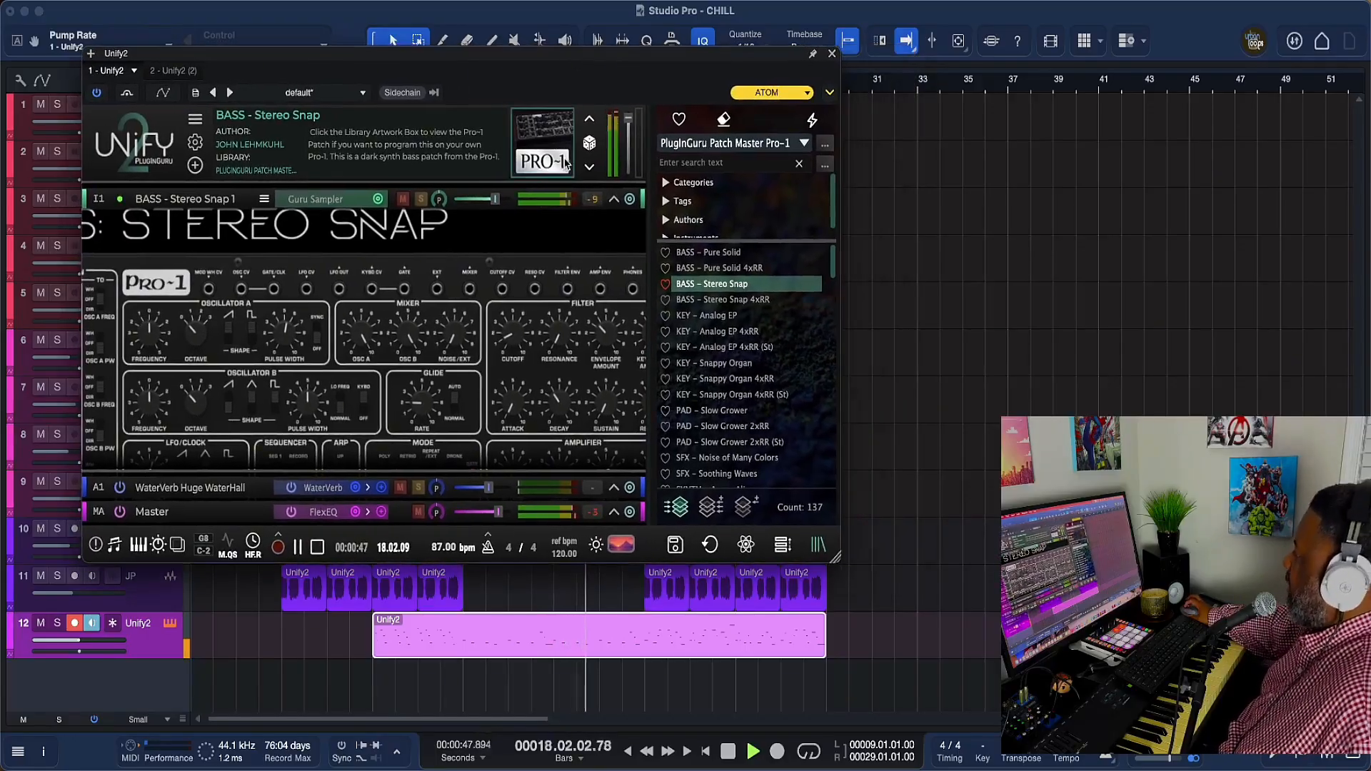
pyautogui.click(832, 55)
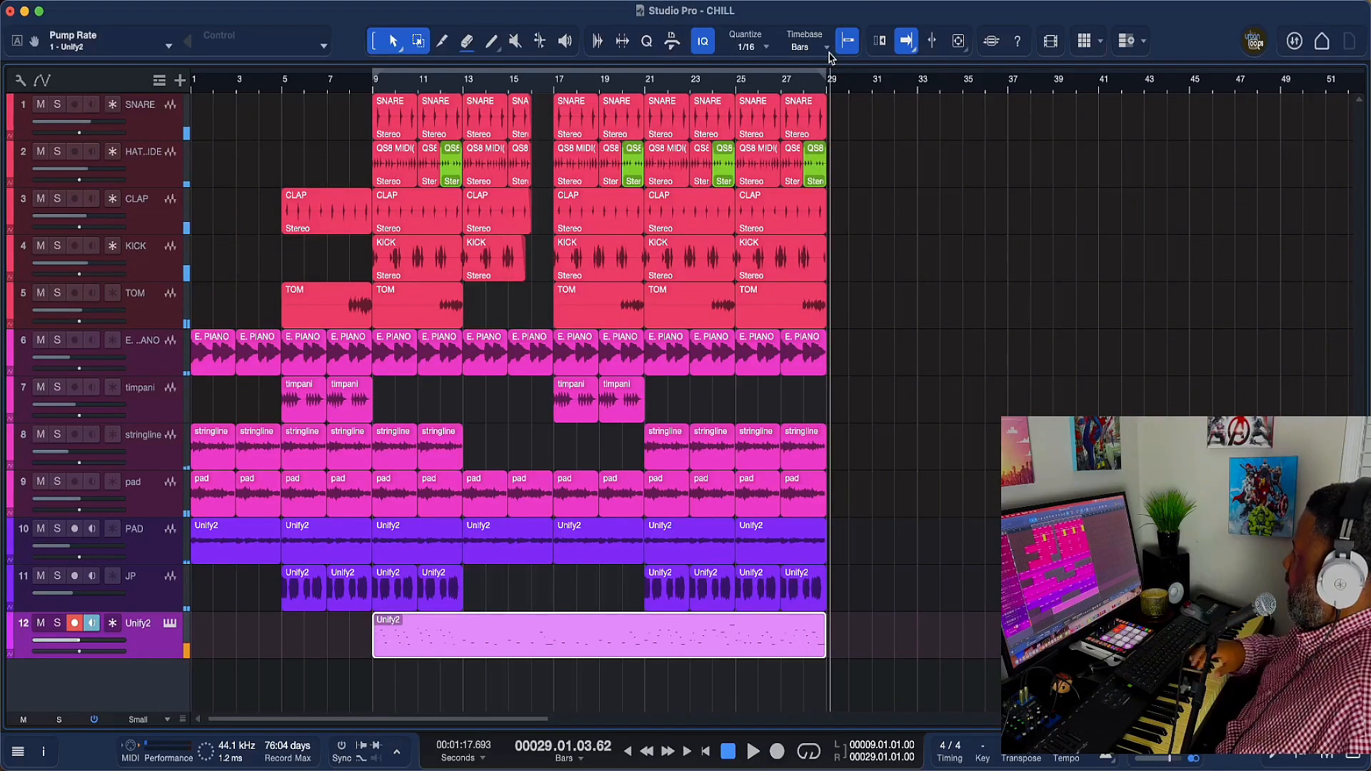
pyautogui.press('KP_0')
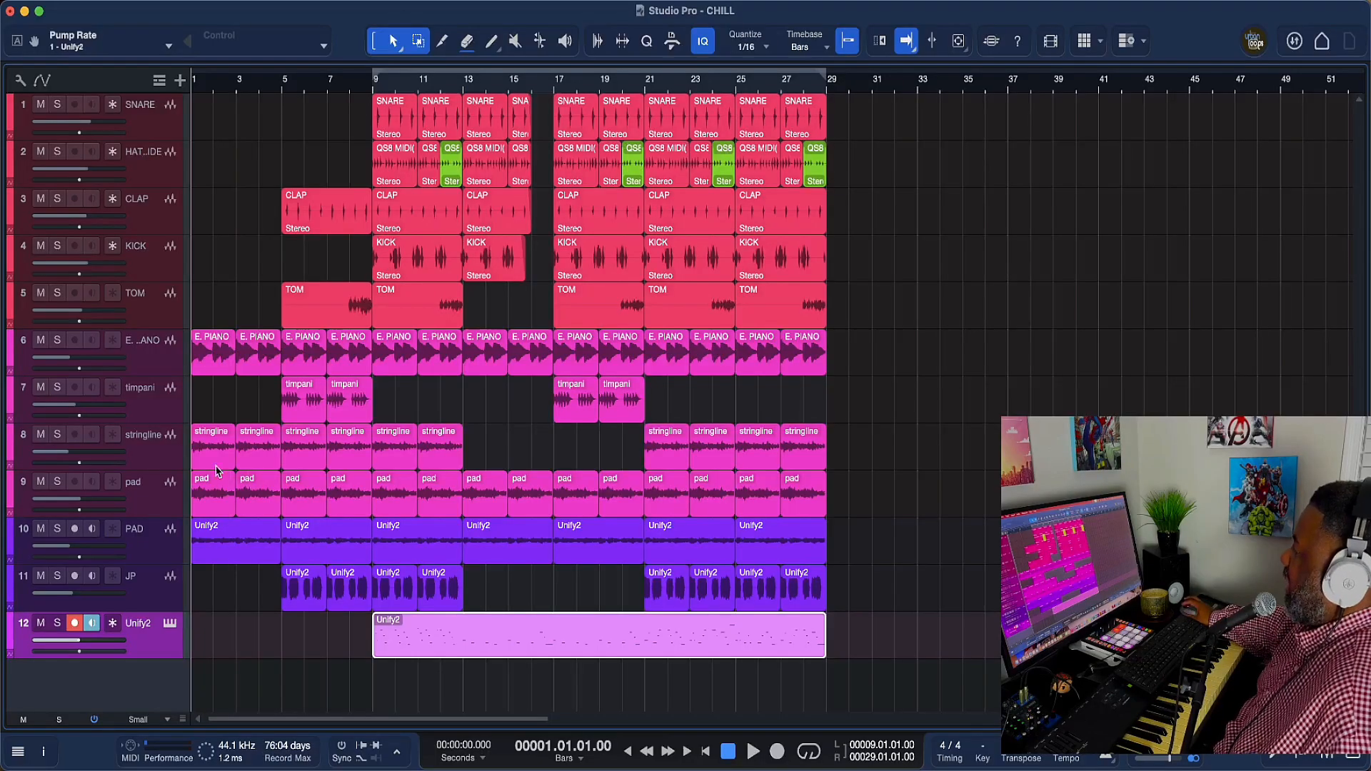
pyautogui.click(169, 625)
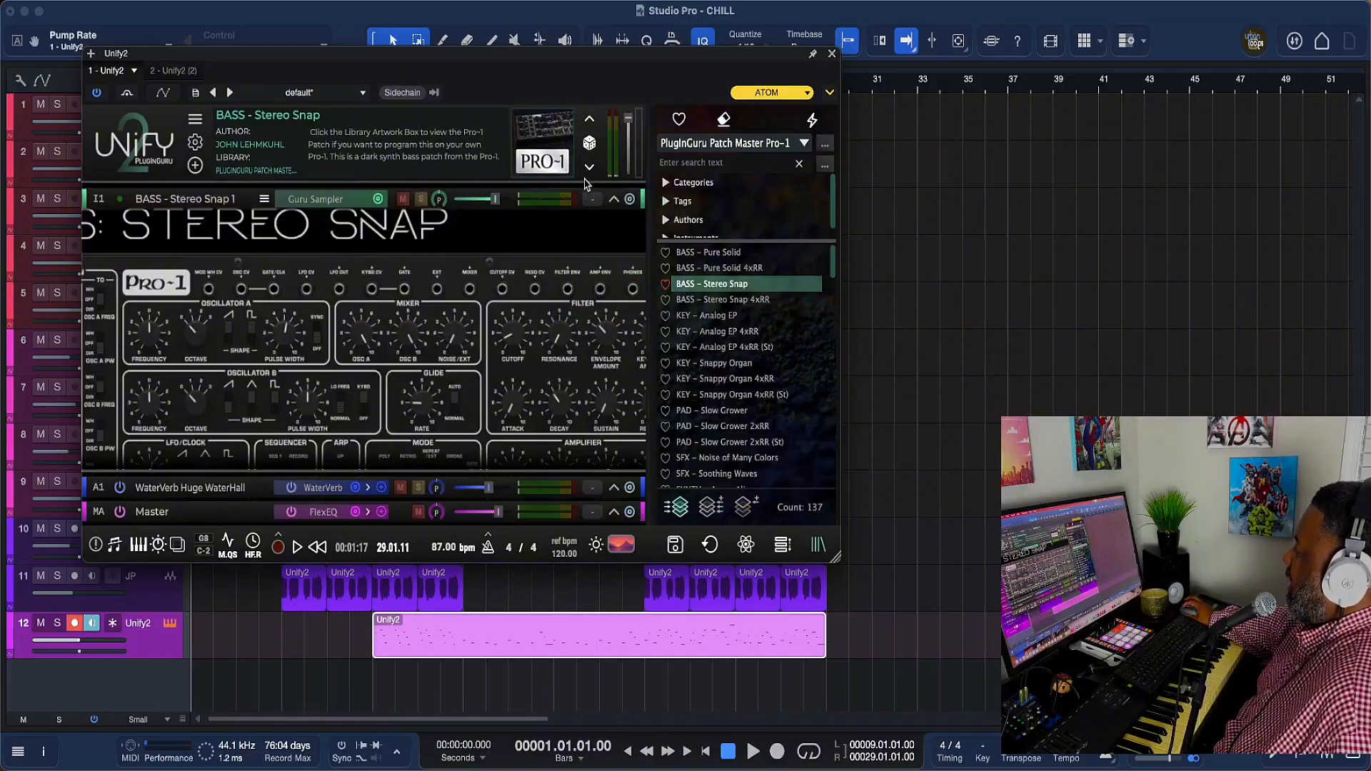
pyautogui.click(832, 54)
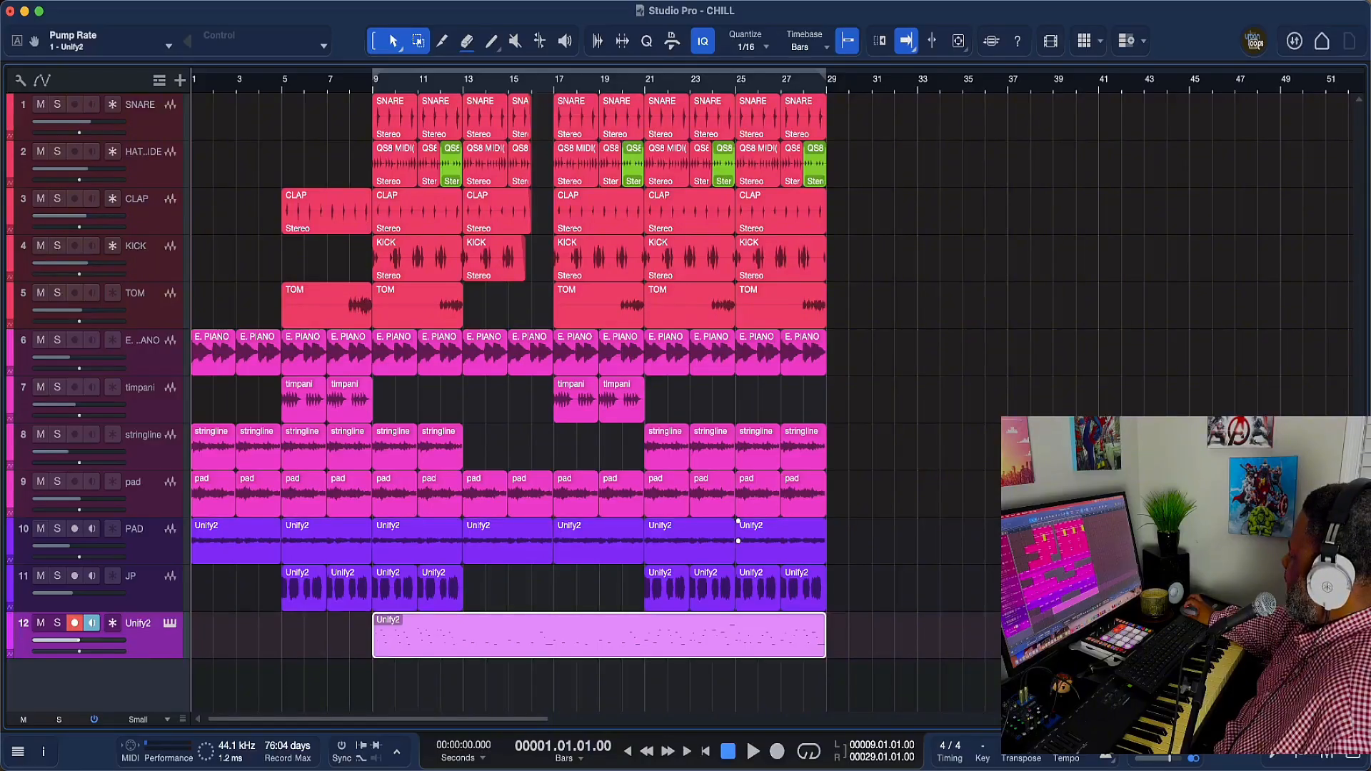
# Step: Reduce the track height to Tiny and add another Unify2 instrument track below track 12
pyautogui.press('F5')
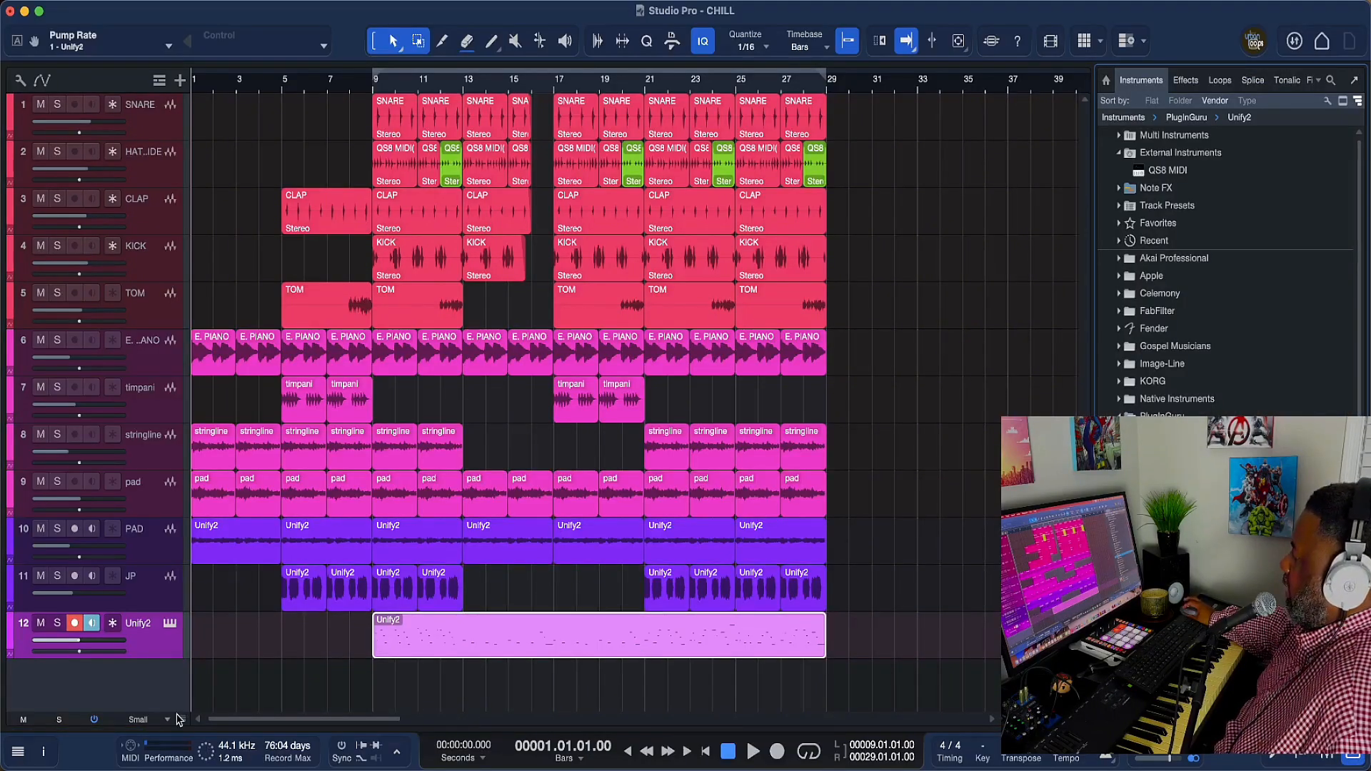
pyautogui.moveTo(180, 720)
pyautogui.mouseDown()
pyautogui.moveTo(181, 692)
pyautogui.moveTo(180, 720)
pyautogui.mouseUp()
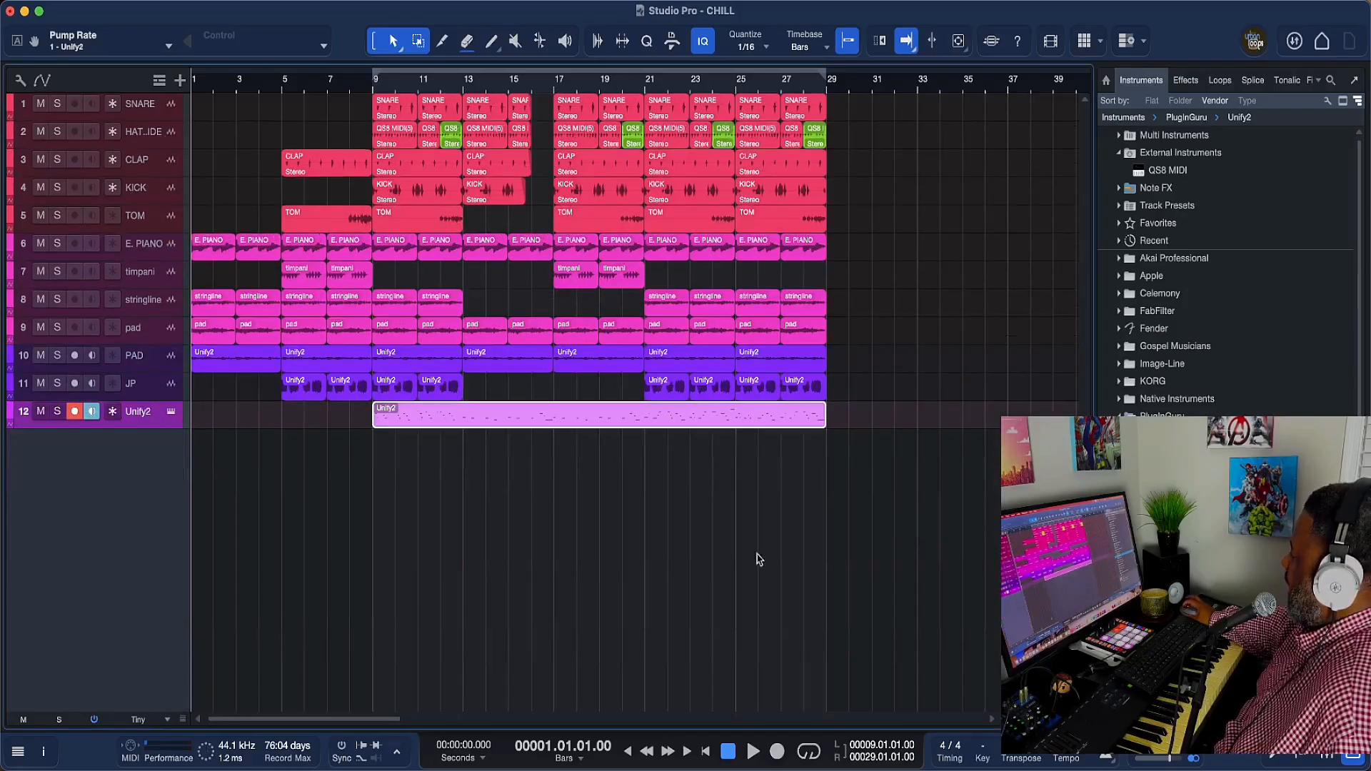
pyautogui.moveTo(1114, 500); pyautogui.dragTo(137, 537)
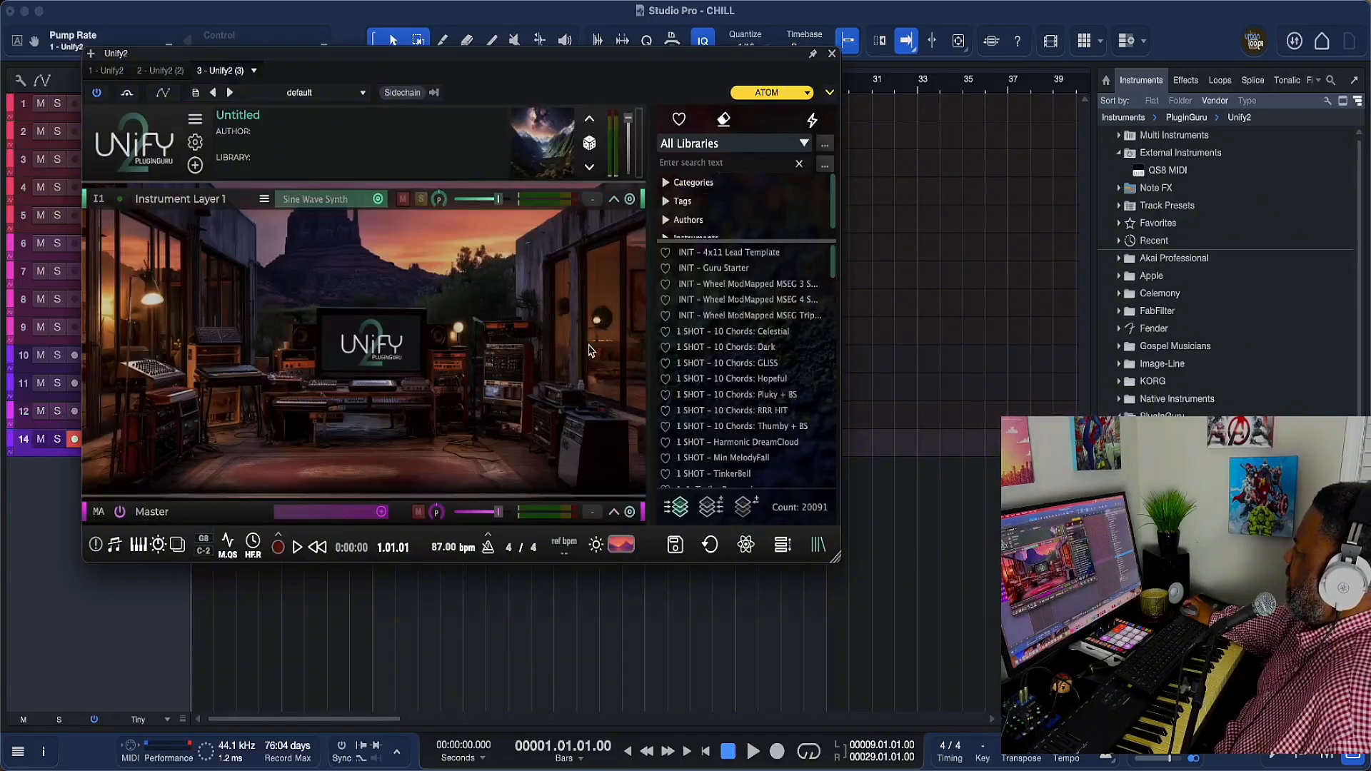
# Step: Choose the PlugInGuru UniSynth V1 library in the new Unify2 instrument and load the PAD - Ice Man patch
pyautogui.click(804, 145)
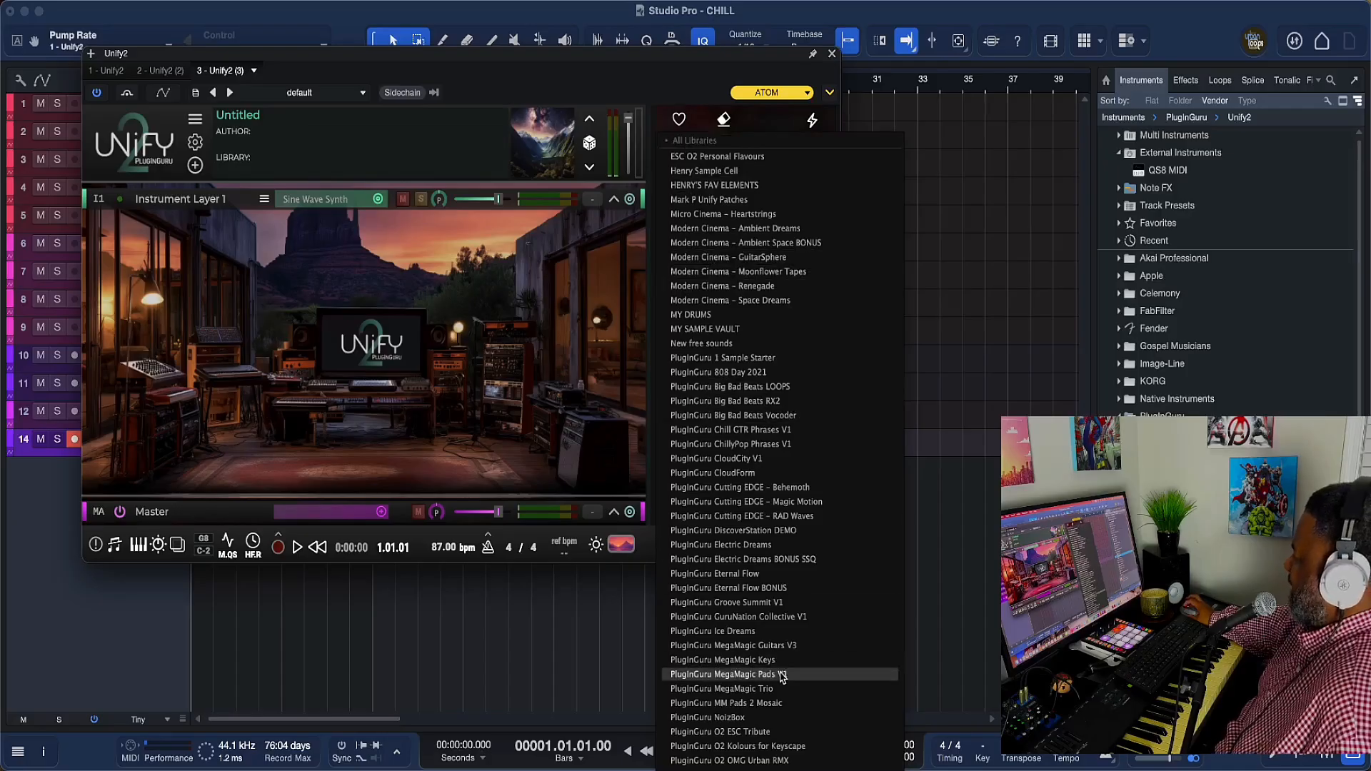
pyautogui.scroll(-10, 782, 677)
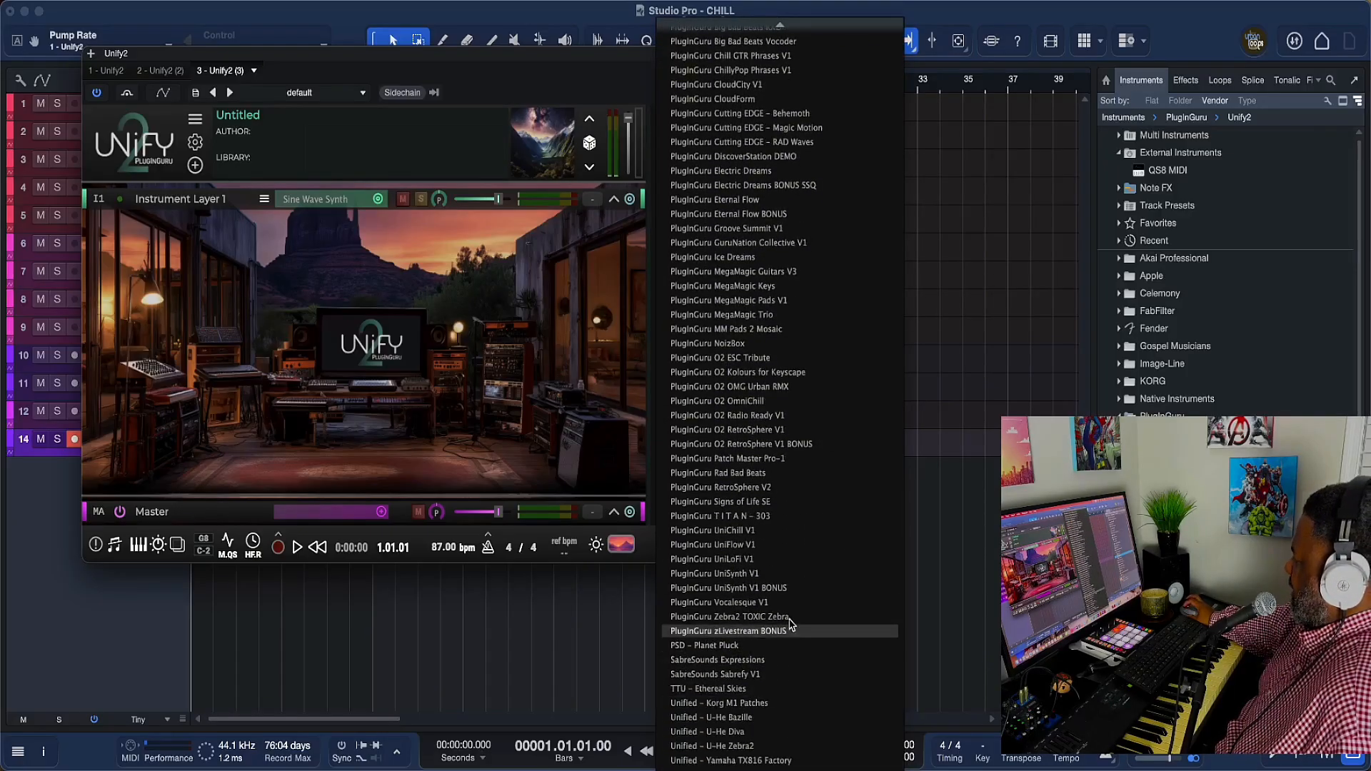
pyautogui.click(777, 575)
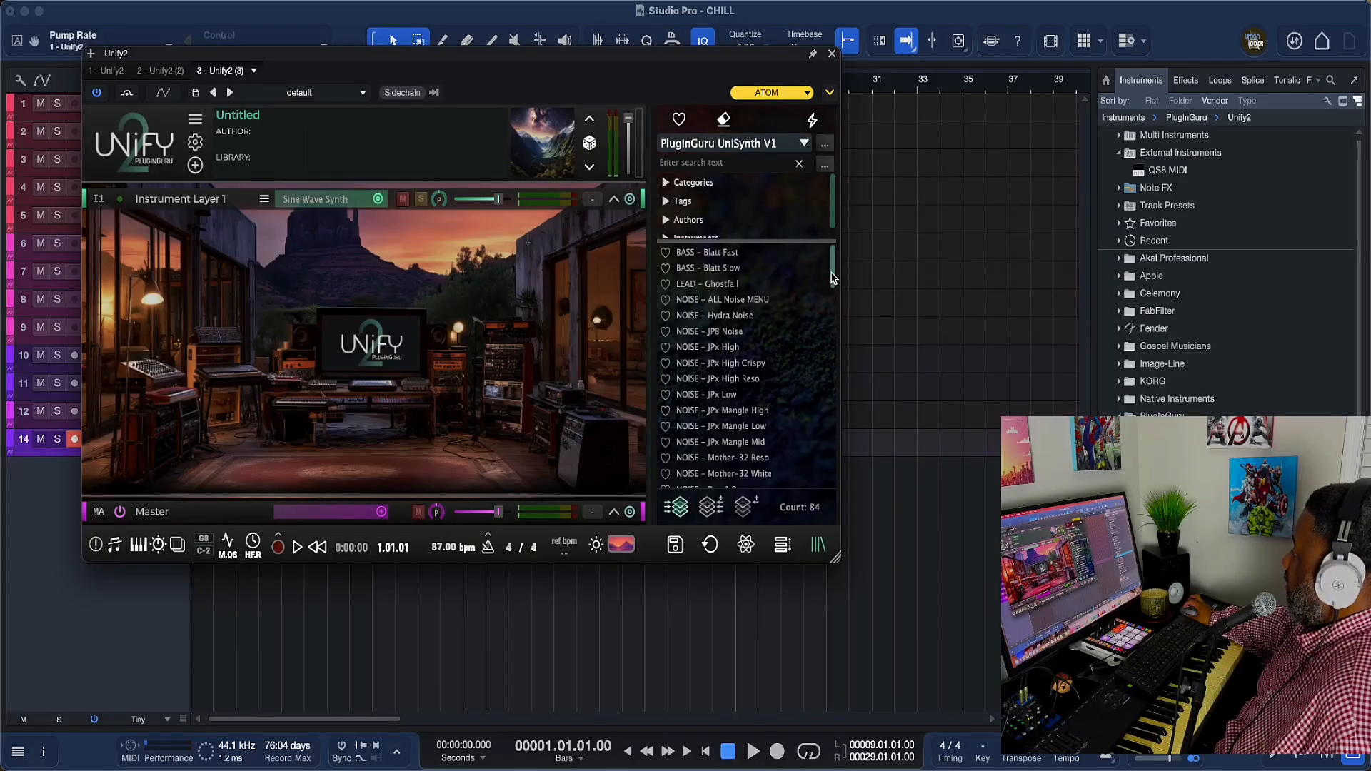
pyautogui.moveTo(832, 277); pyautogui.dragTo(844, 319)
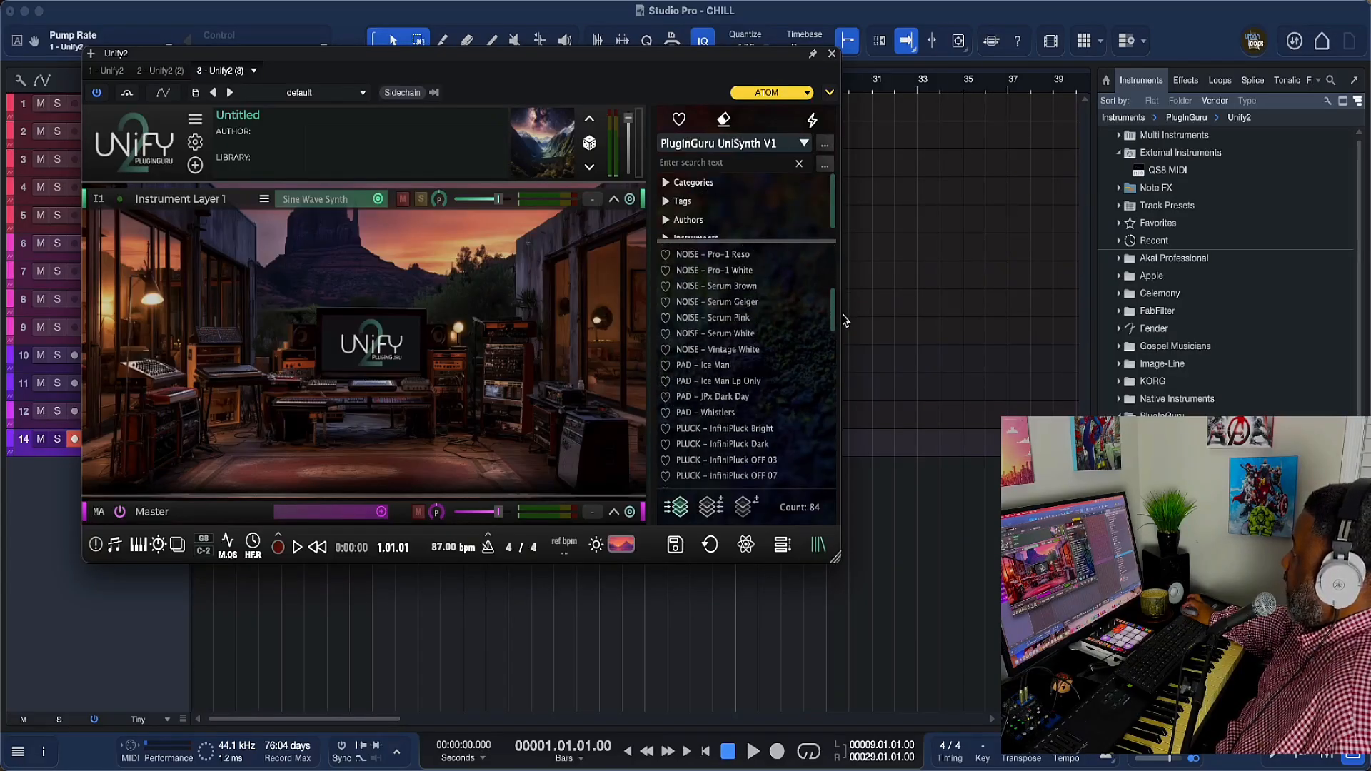
pyautogui.click(716, 366)
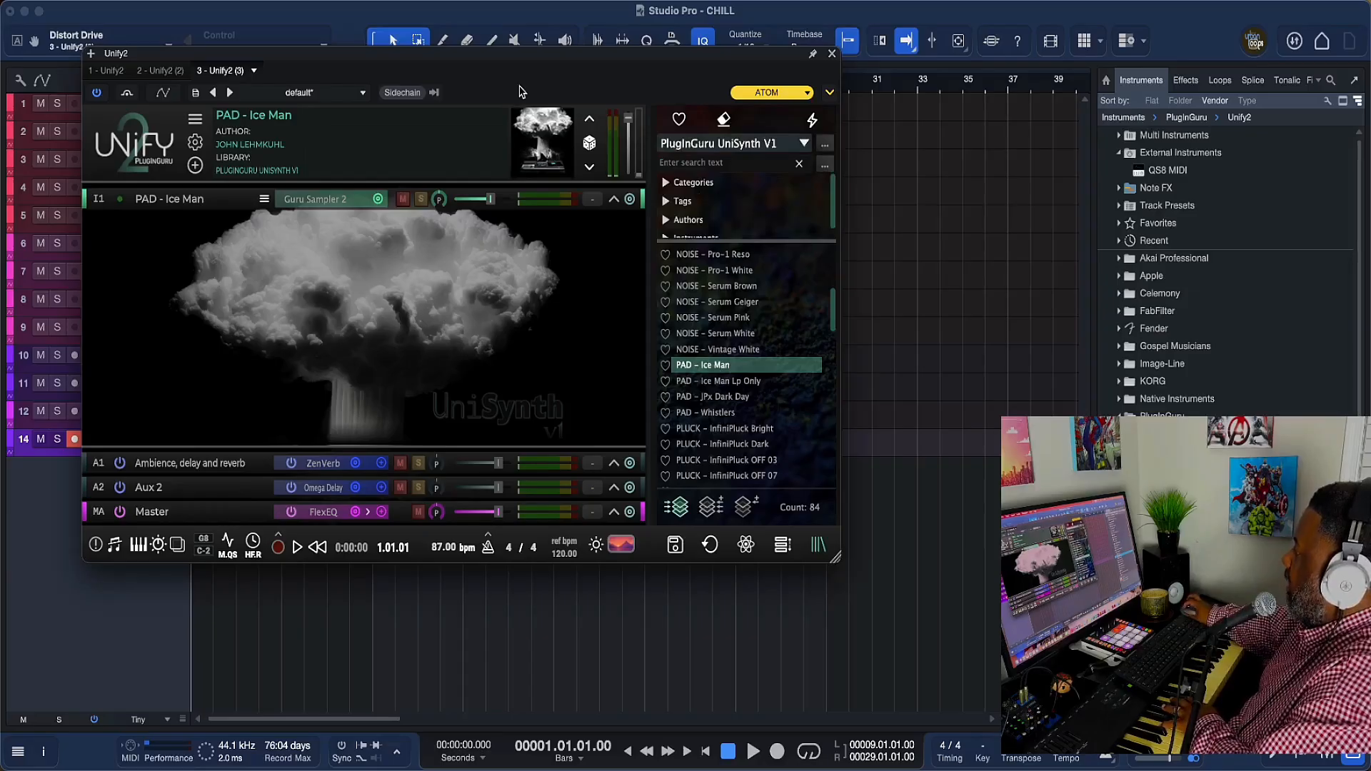
# Step: Enlarge track 14 to expose its controls and lower its volume to -14.2 dB
pyautogui.moveTo(511, 55); pyautogui.dragTo(701, 21)
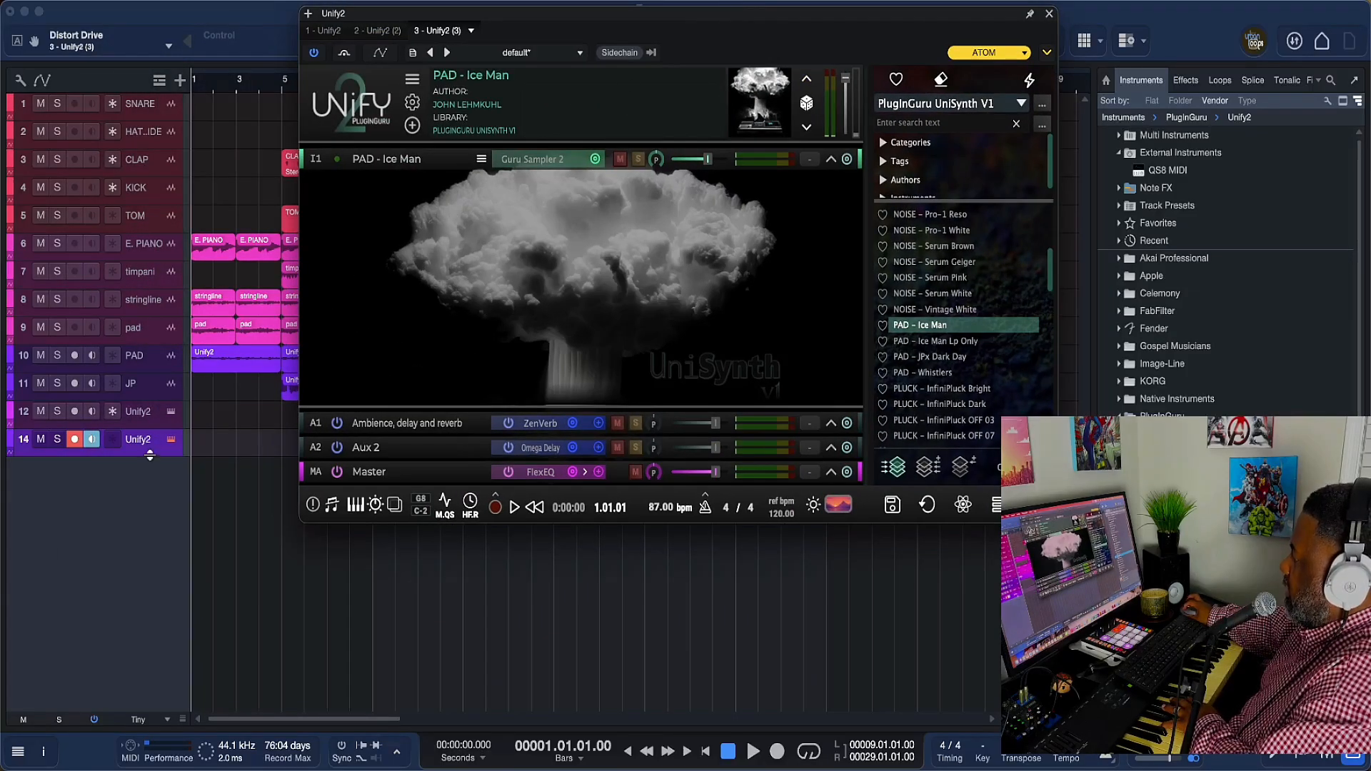
pyautogui.moveTo(149, 455); pyautogui.dragTo(148, 544)
pyautogui.moveTo(102, 461); pyautogui.dragTo(81, 460)
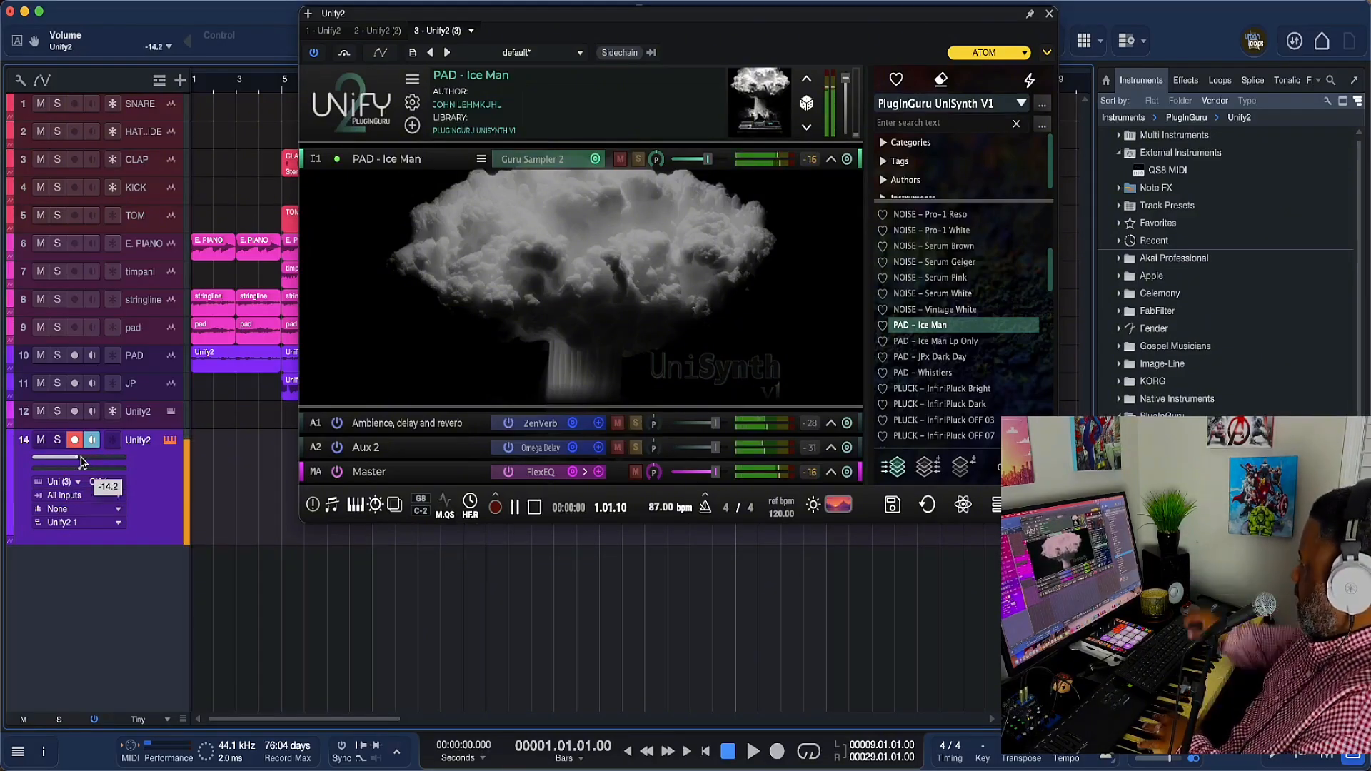
# Step: Load the PLUCK - InfiniPluck Dark patch in the Unify2 instrument on track 14
pyautogui.moveTo(696, 25); pyautogui.dragTo(512, 20)
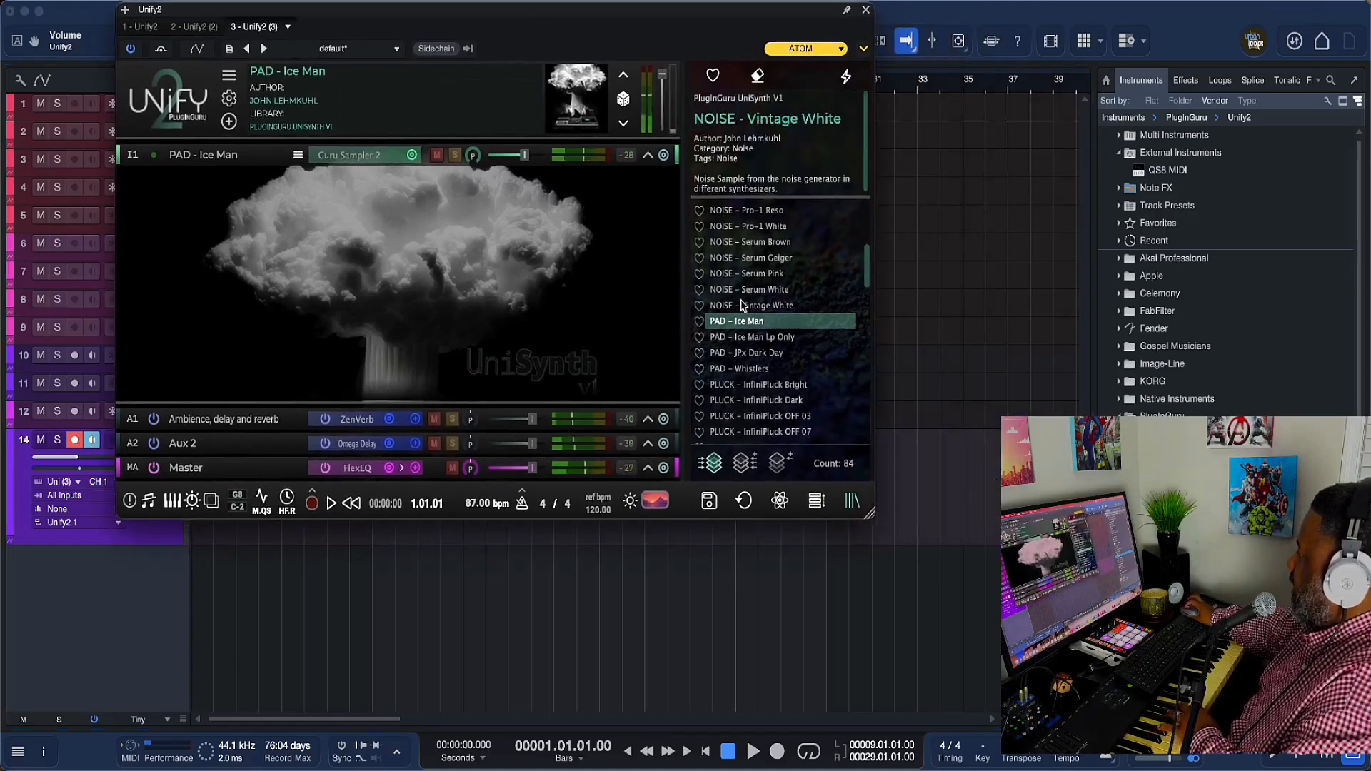
pyautogui.click(762, 404)
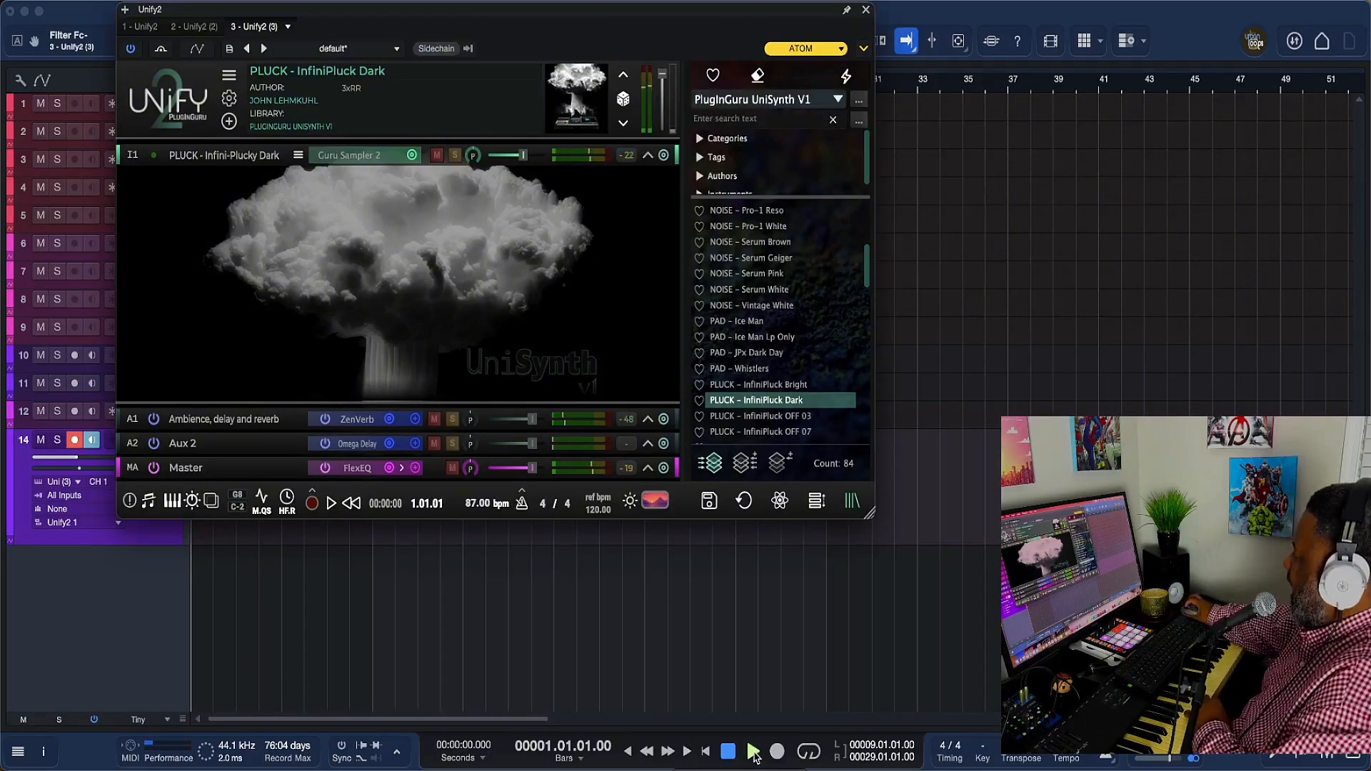
# Step: Play the song from the start to audition the pluck patch, and raise the volume of track 14 during playback
pyautogui.click(729, 753)
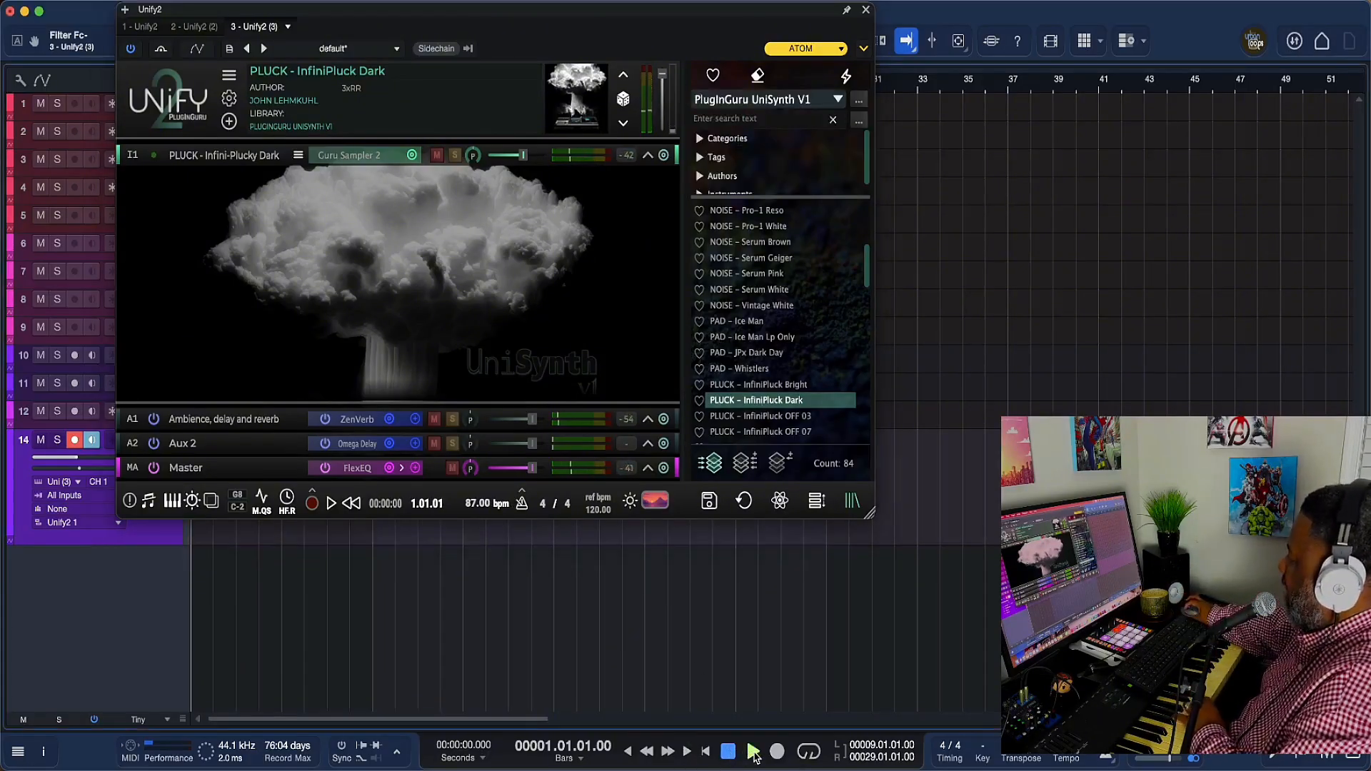
pyautogui.click(753, 755)
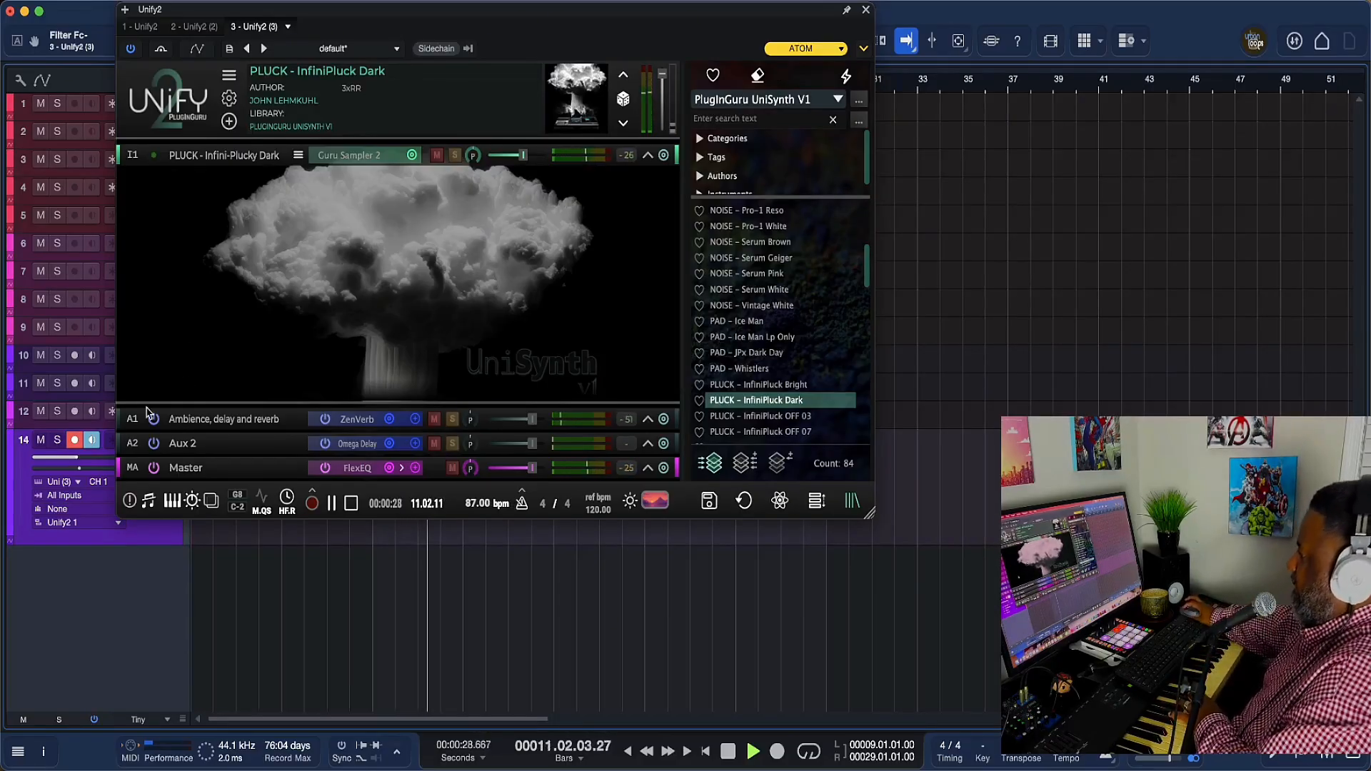
pyautogui.moveTo(77, 457); pyautogui.dragTo(91, 457)
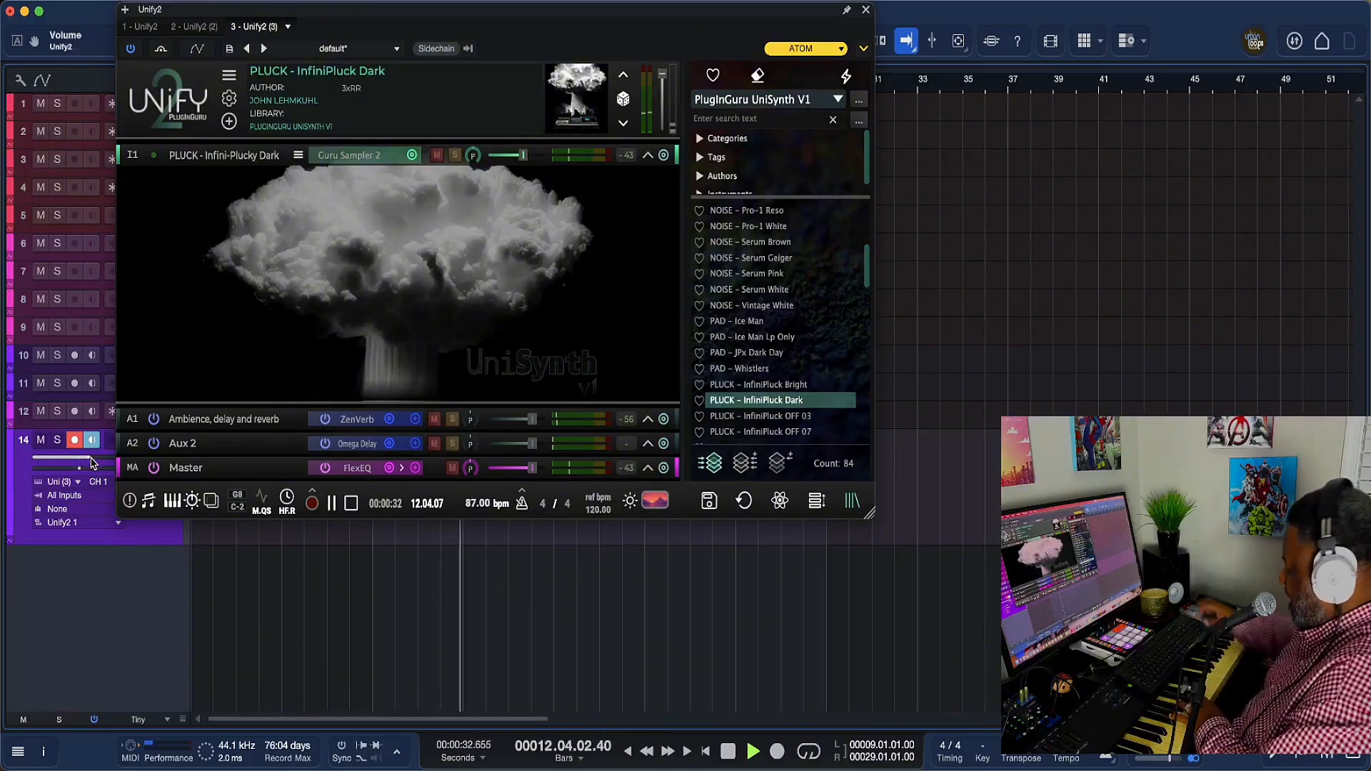